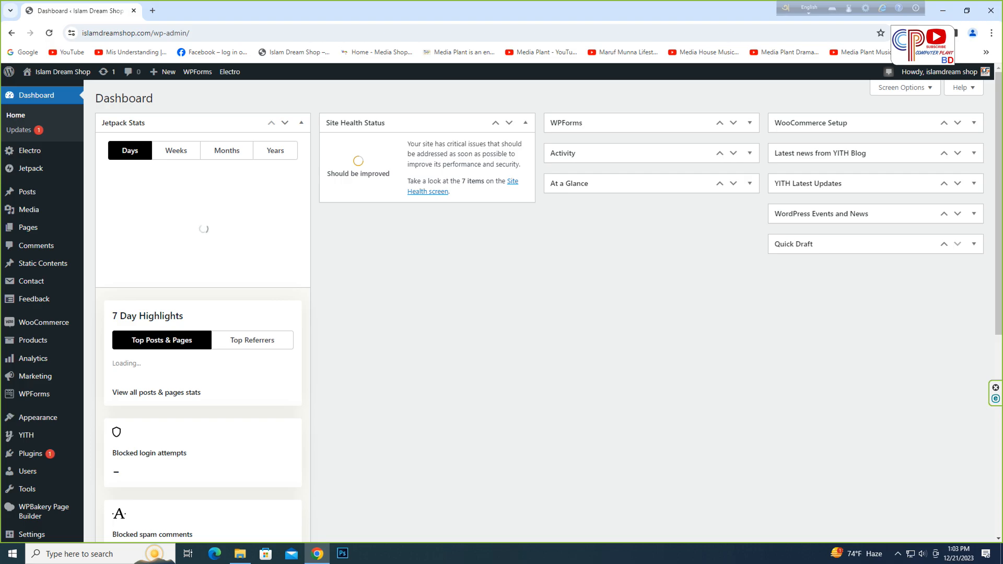
- Open the WooCommerce product list, then open the Media Shop BD storefront in another tab
click(112, 342)
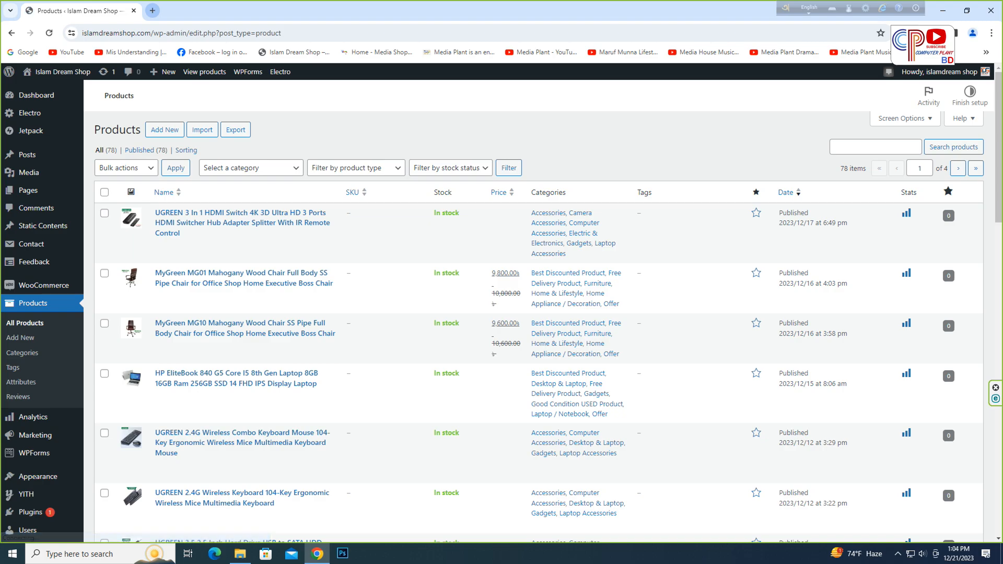
click(152, 10)
click(376, 52)
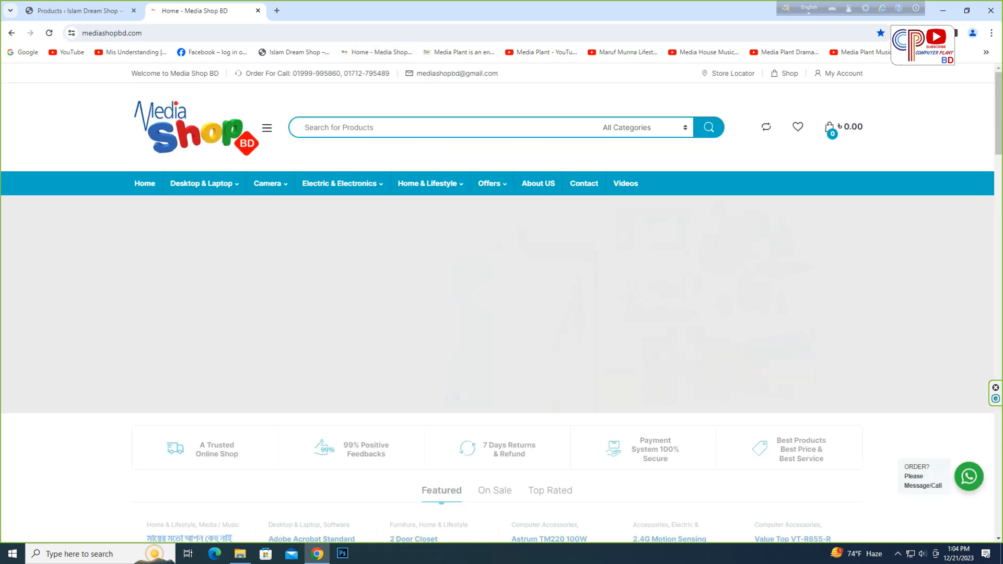
- Open the Acer KA222Q H 21.5 Inch monitor's product page from the storefront's Latest Products section
scroll(501, 303, down, 6)
scroll(501, 334, down, 8)
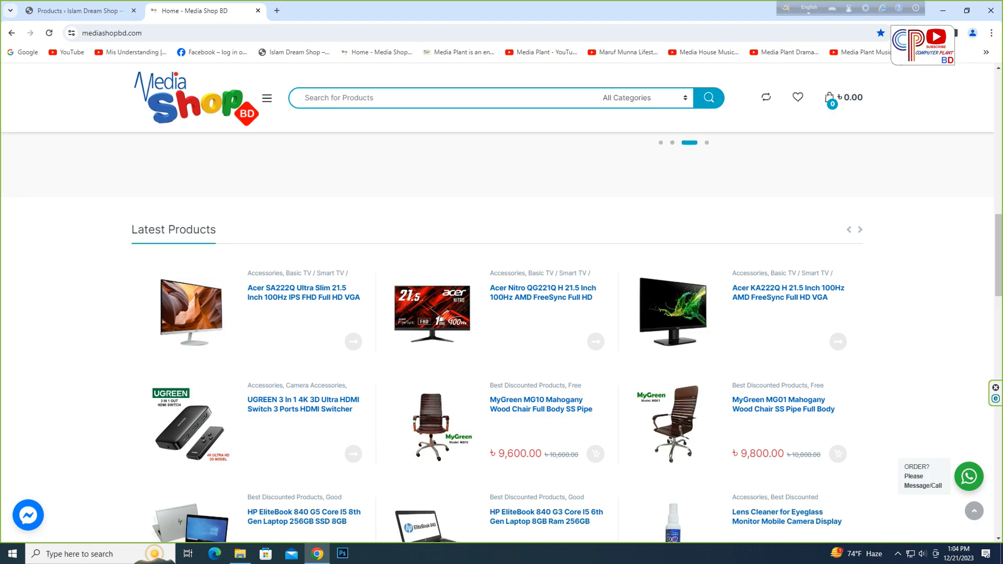
right_click(691, 301)
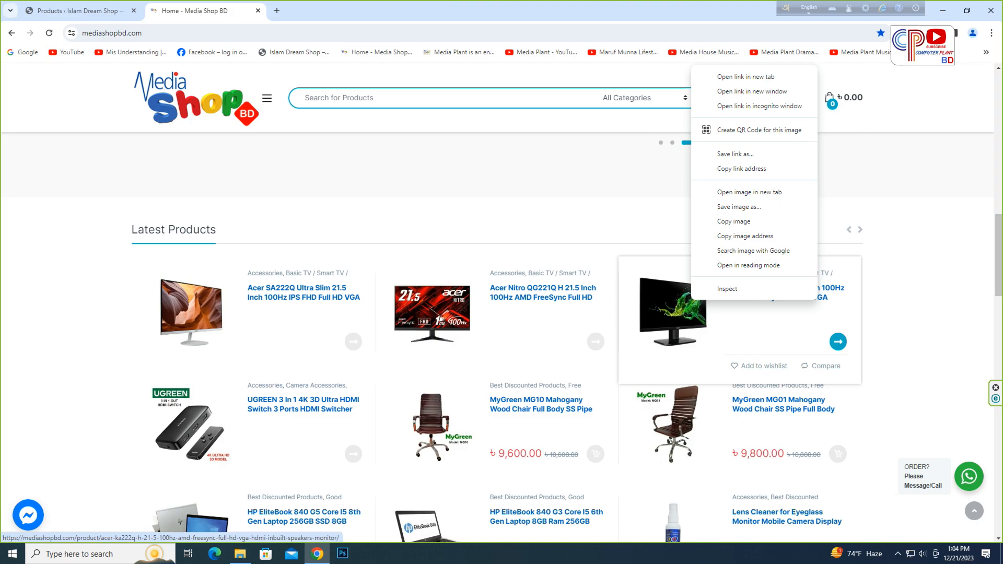
click(686, 307)
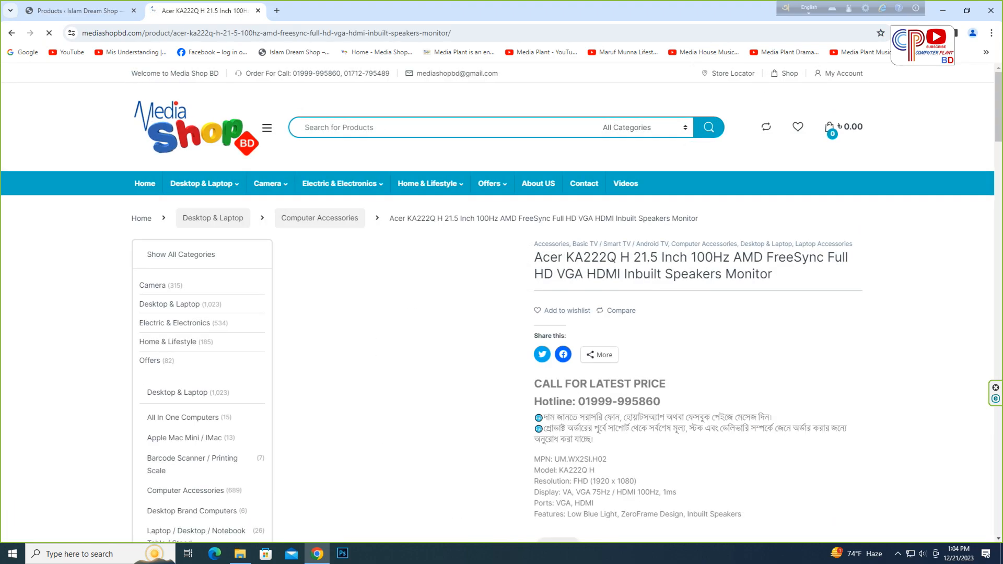
scroll(502, 303, down, 1)
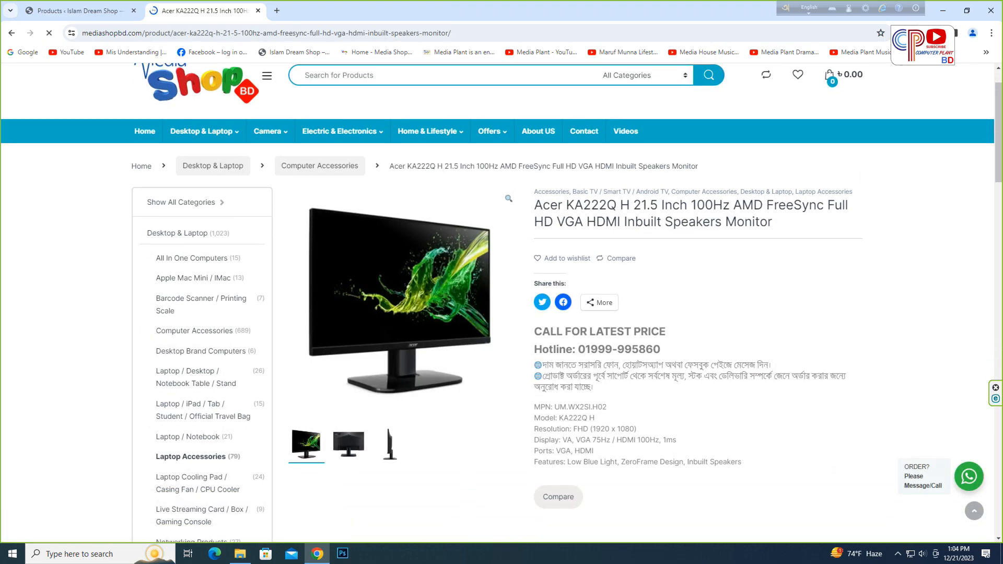
- Duplicate the UGREEN 3 In 1 HDMI Switch product in the admin product list
click(79, 10)
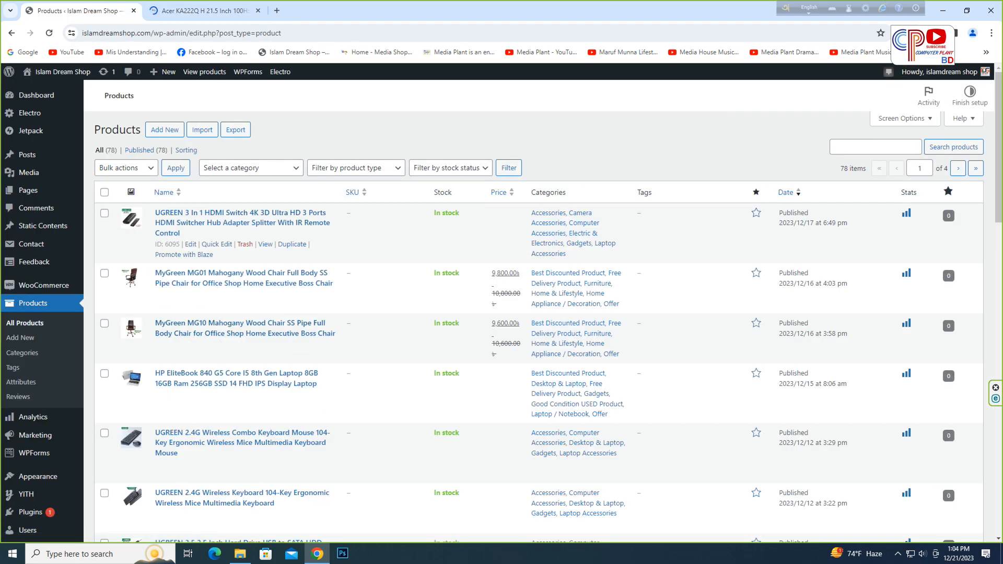
click(292, 244)
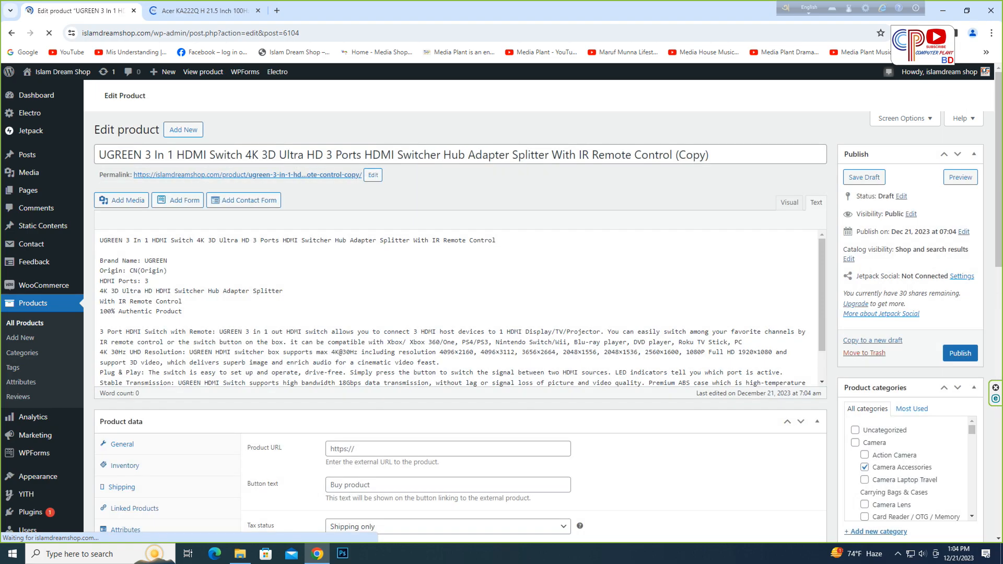
- Copy the Acer monitor's title from the storefront and replace the duplicate product's title with it
click(204, 11)
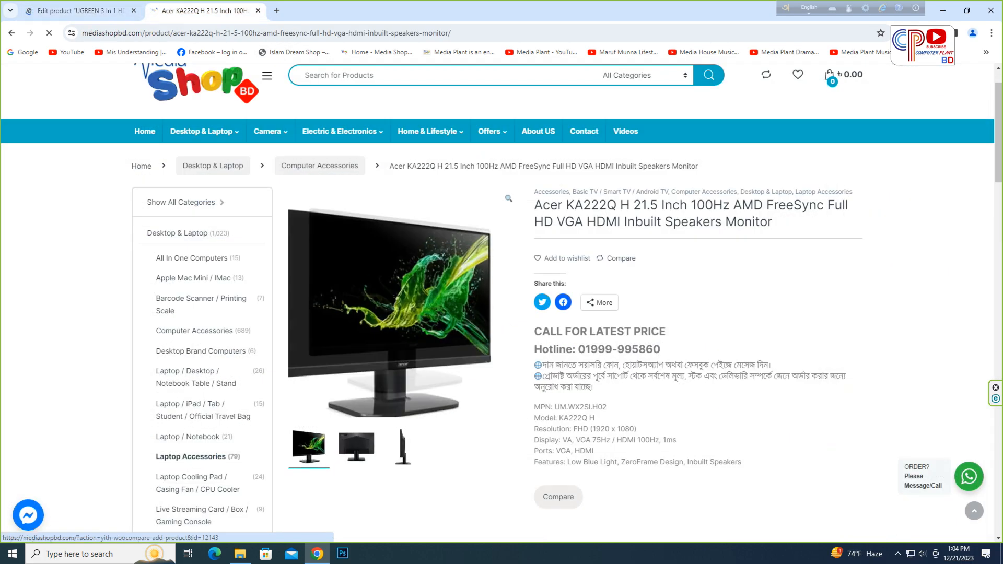
drag(534, 205, 772, 222)
key(ctrl+c)
right_click(869, 217)
click(888, 226)
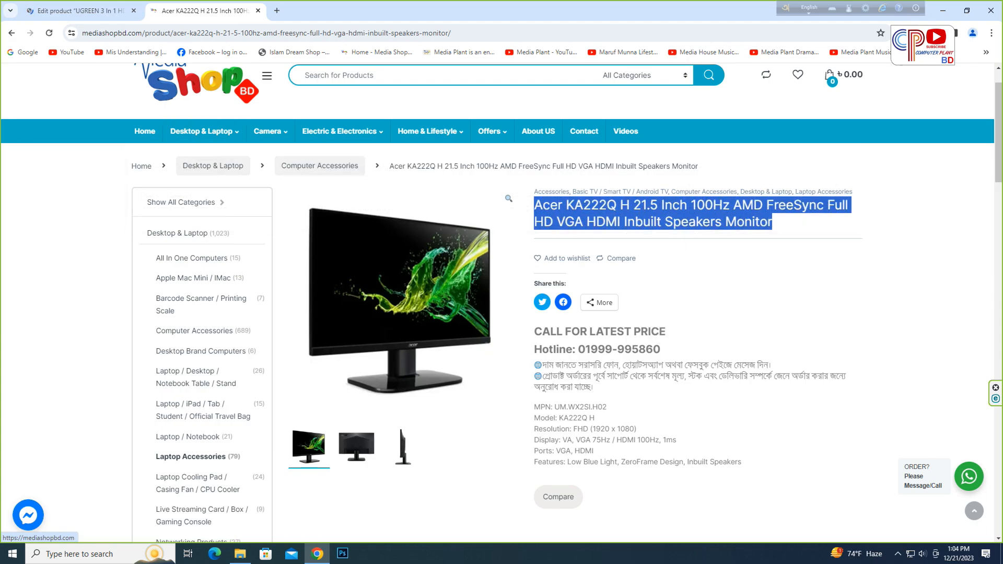
click(78, 10)
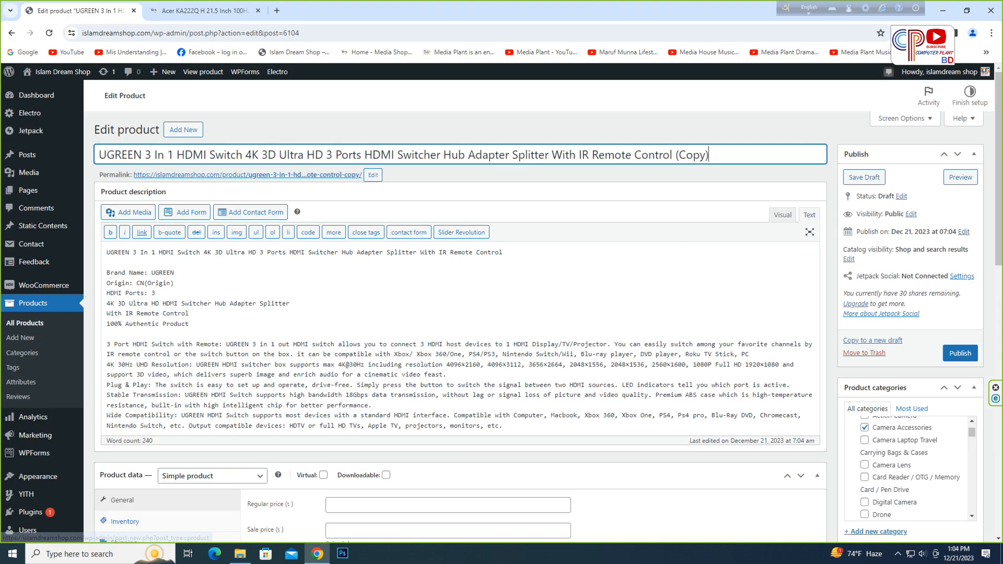
key(ctrl+a)
key(BackSpace)
key(ctrl+v)
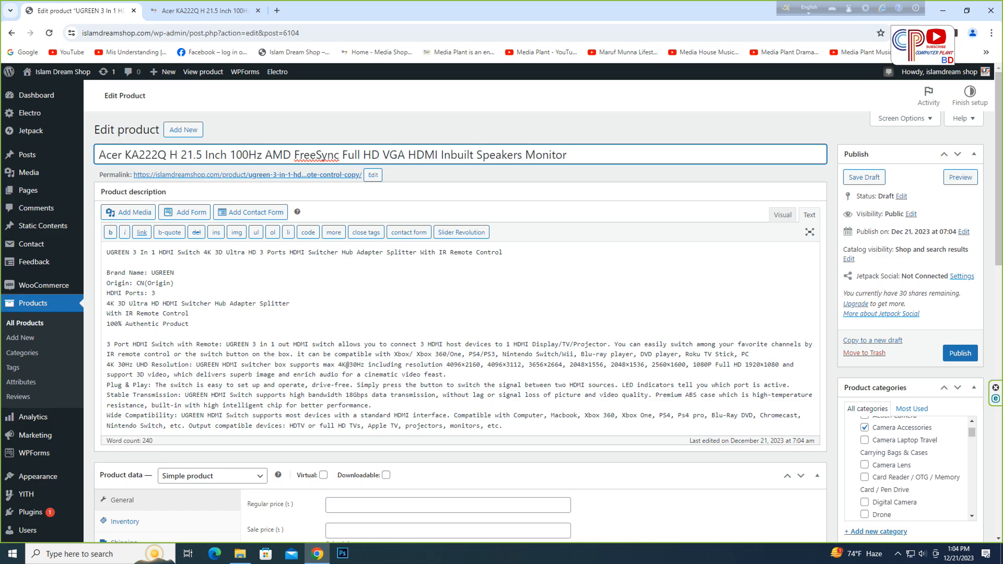
- Move the word "VGA" in the title so it follows "HDMI"
drag(409, 155, 383, 155)
key(ctrl+c)
right_click(385, 156)
click(401, 189)
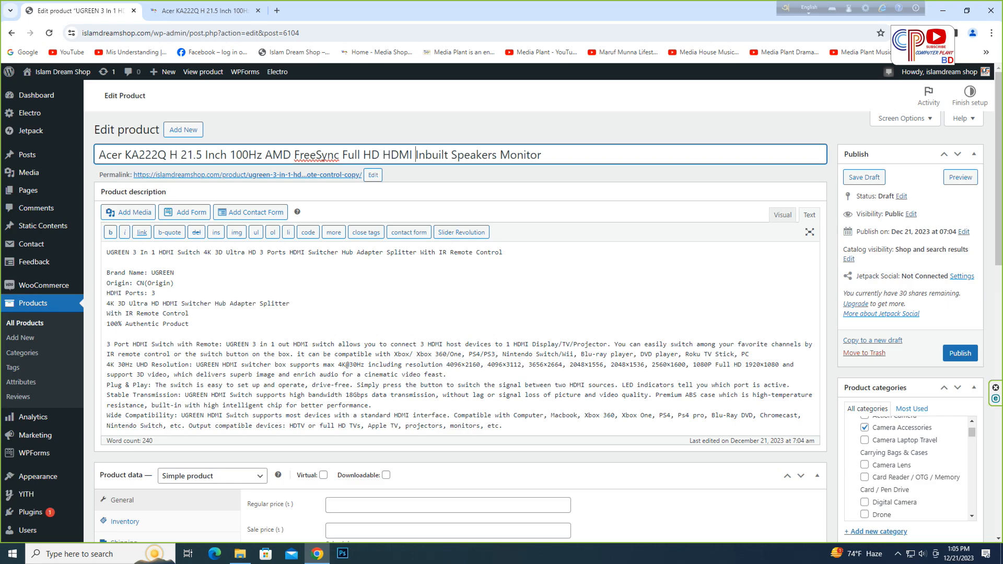
key(ctrl+v)
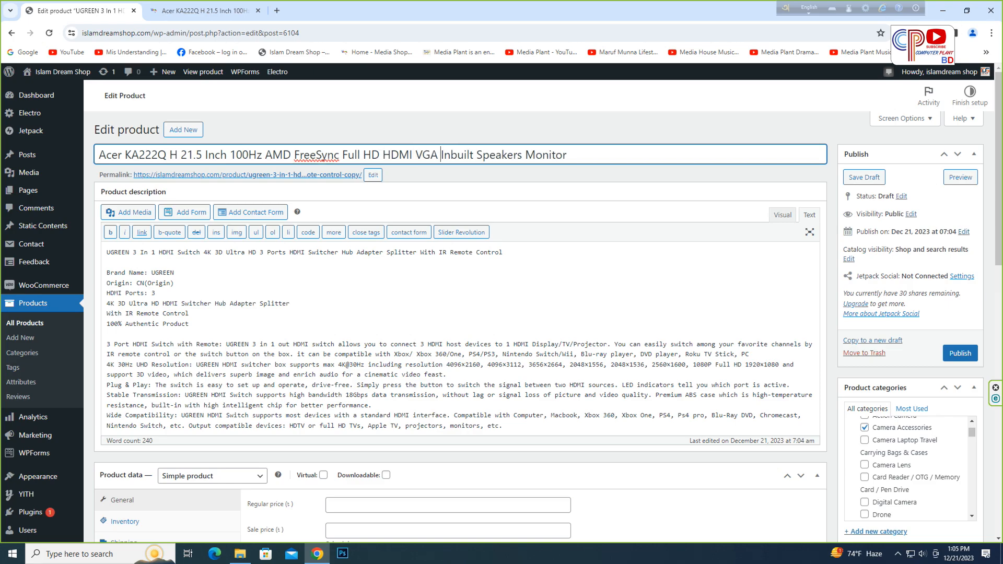
- Copy the edited title and replace the whole product description with it
triple_click(435, 155)
right_click(434, 153)
click(453, 201)
click(155, 293)
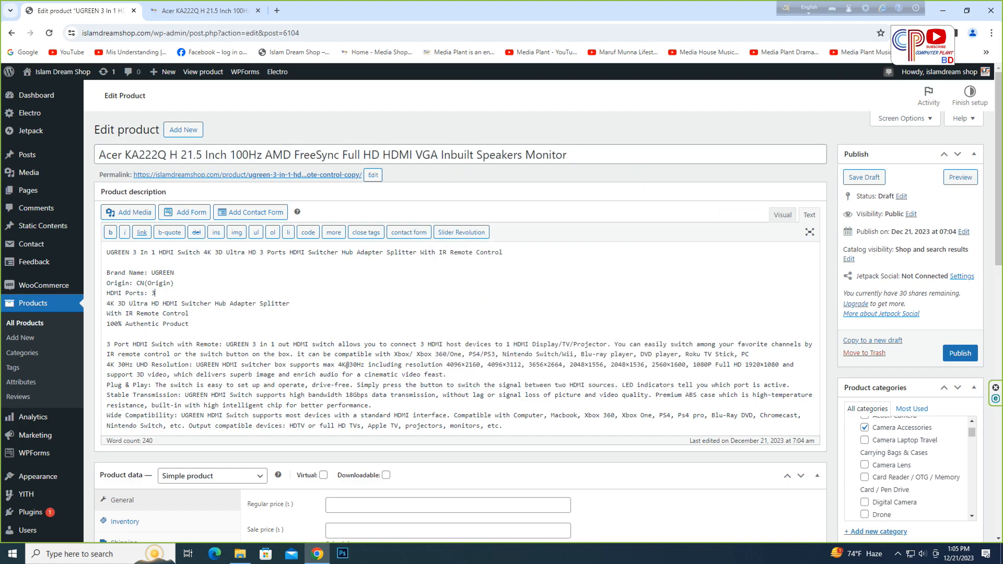
key(ctrl+a)
key(BackSpace)
key(ctrl+v)
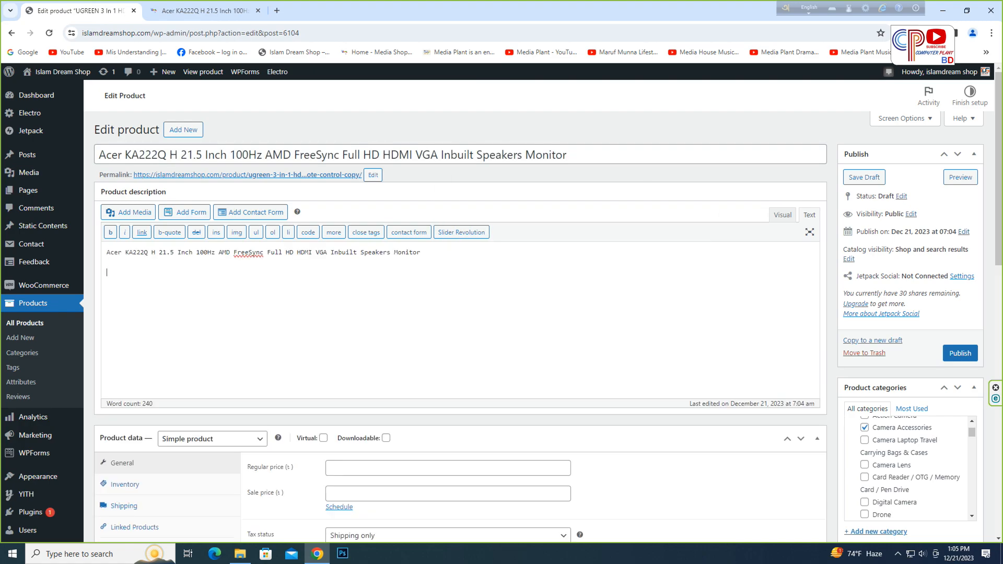
- Copy the monitor's full specification and description text from the storefront and paste it into the product description below the title
key(ctrl+Tab)
scroll(501, 303, down, 3)
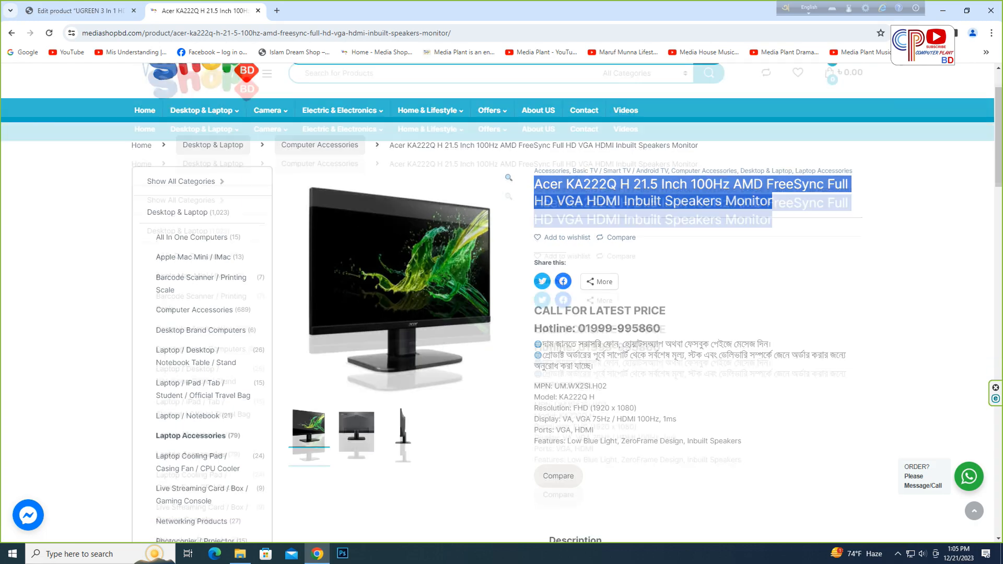
scroll(501, 303, down, 6)
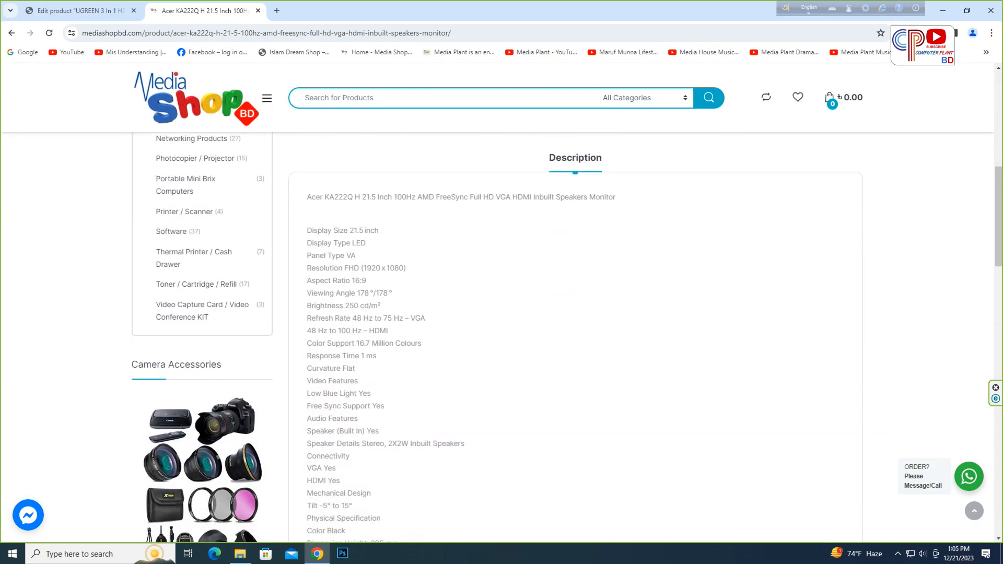
scroll(501, 303, up, 1)
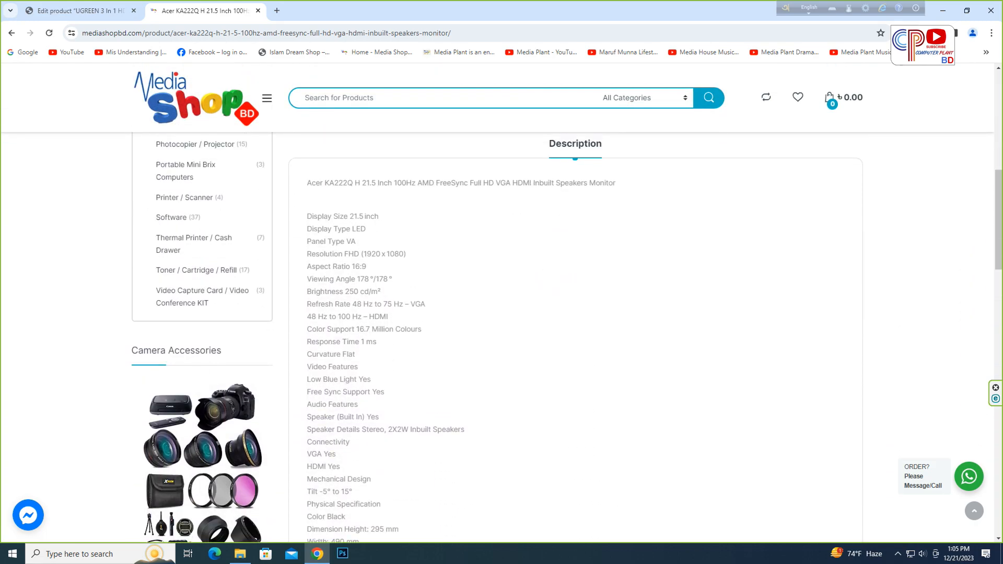
scroll(501, 303, down, 1)
drag(307, 164, 580, 455)
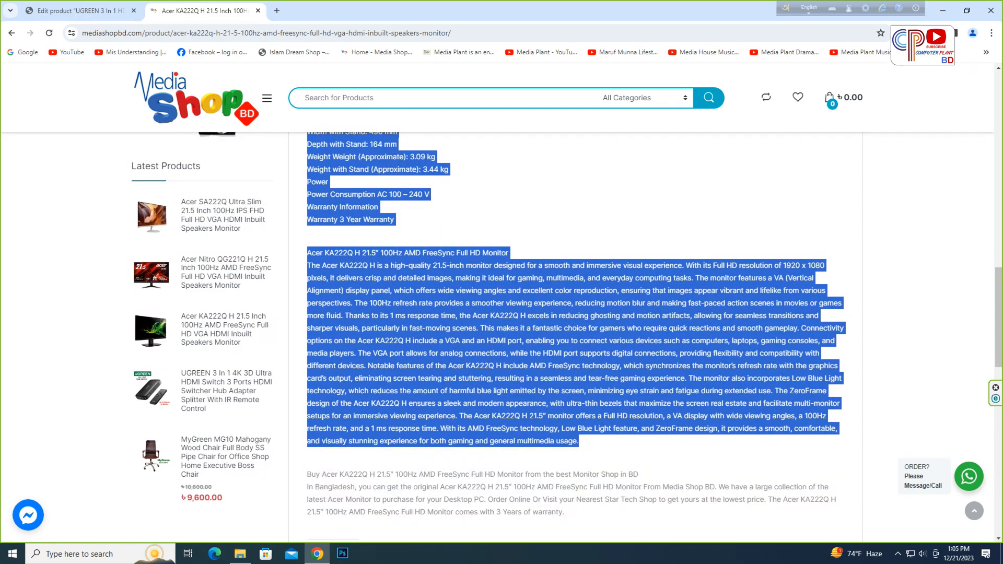
scroll(575, 335, up, 2)
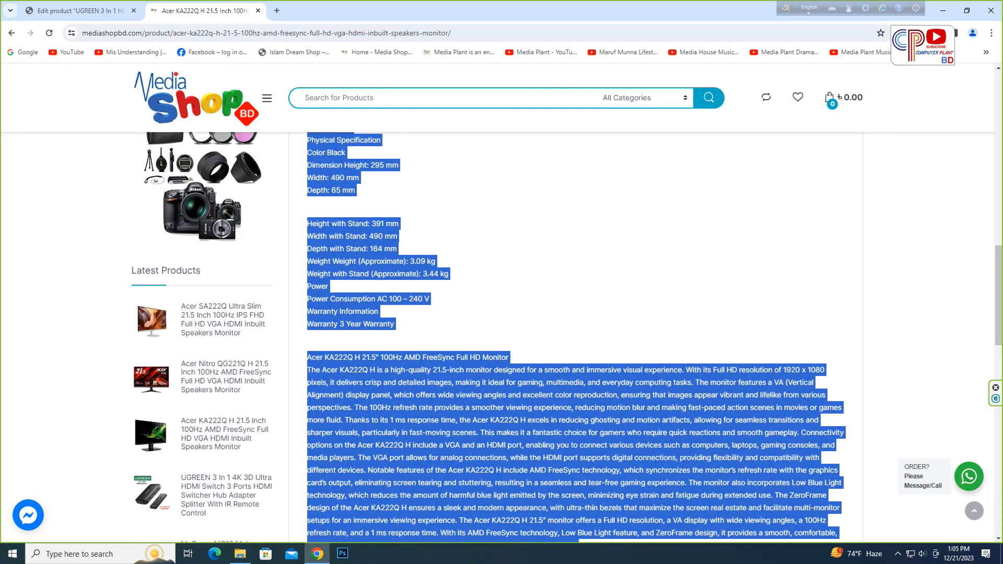
right_click(353, 245)
click(366, 253)
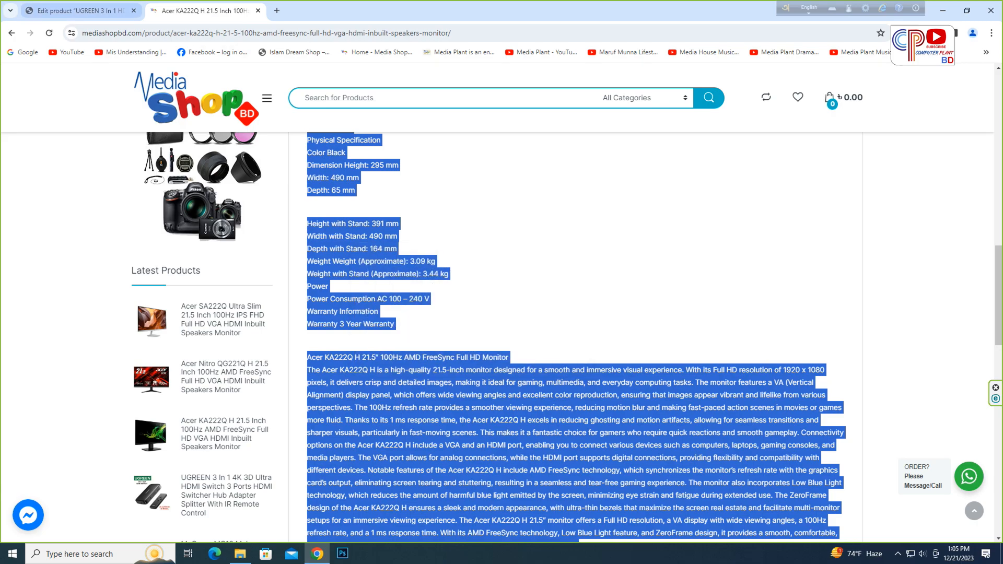
click(78, 11)
key(ctrl+v)
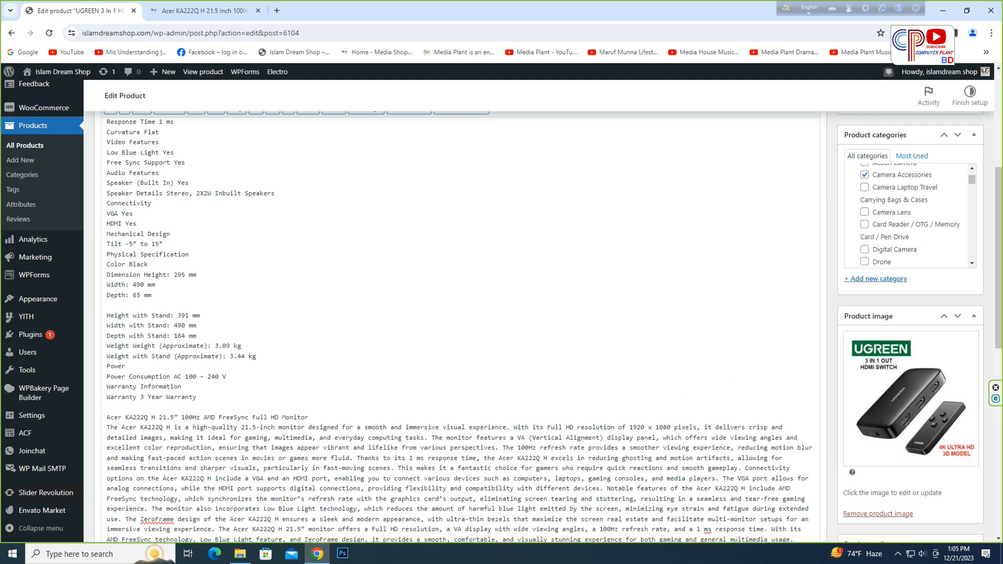
- Review the pasted description along with the product data and short description sections
scroll(460, 324, down, 2)
scroll(460, 323, up, 5)
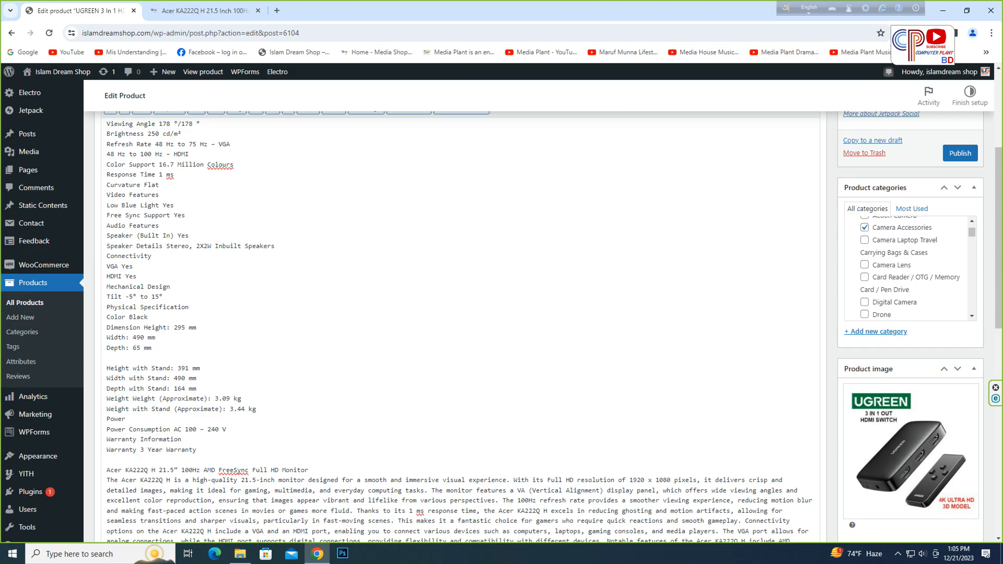
scroll(460, 324, down, 5)
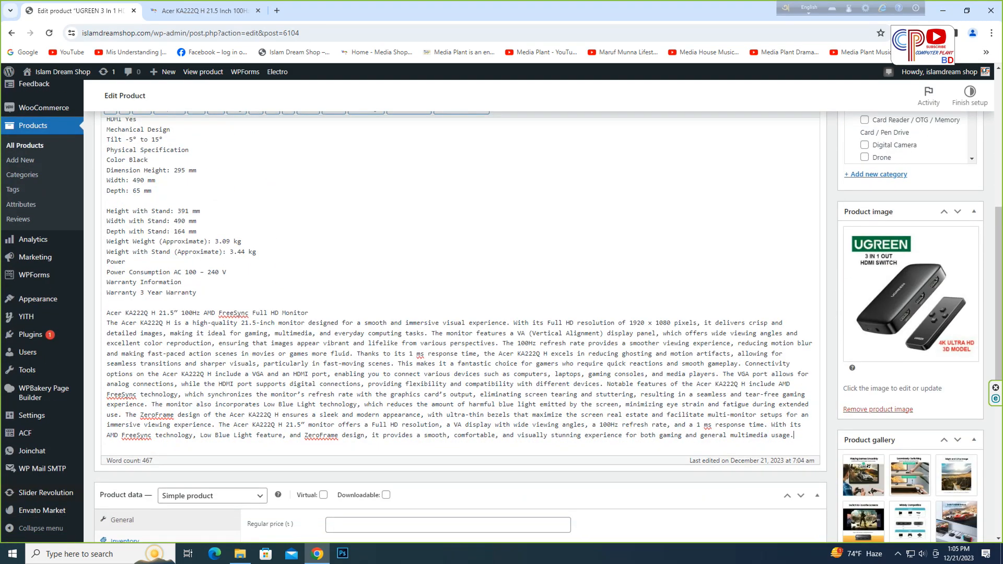
scroll(460, 324, down, 3)
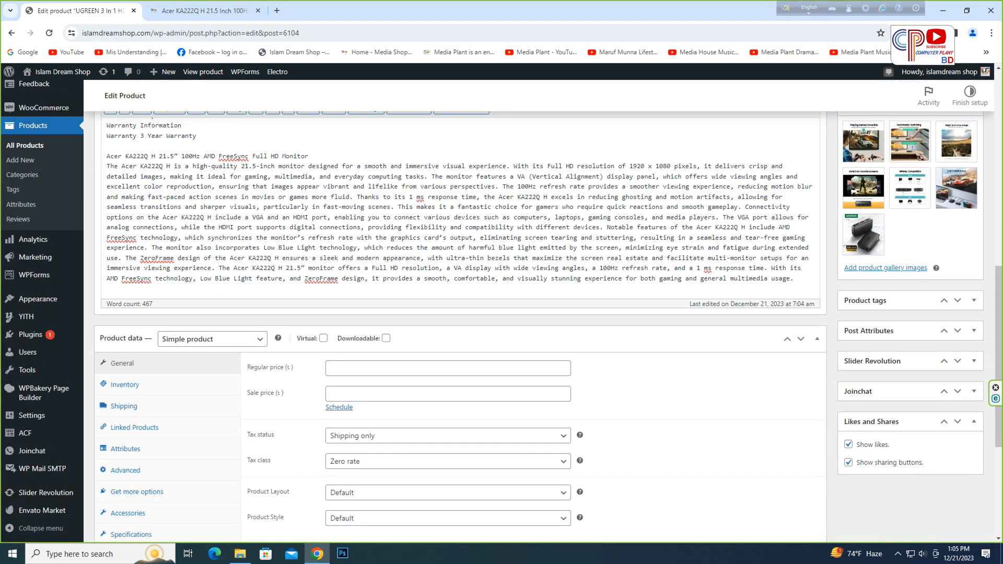
scroll(882, 217, up, 1)
click(882, 176)
click(882, 175)
click(882, 176)
click(882, 176)
click(882, 176)
click(882, 175)
click(882, 175)
scroll(882, 176, down, 2)
scroll(455, 314, up, 10)
scroll(454, 313, down, 14)
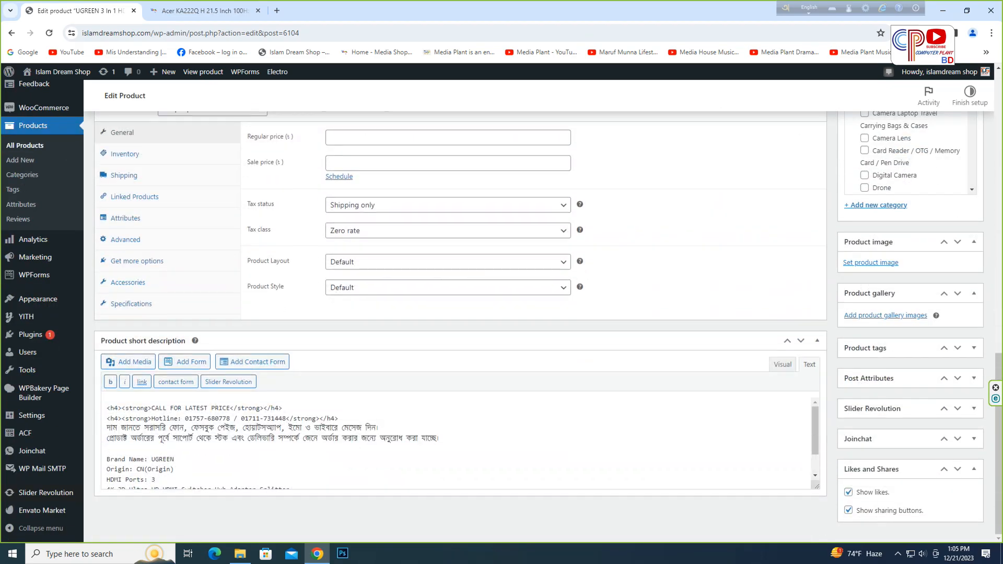
scroll(455, 314, up, 14)
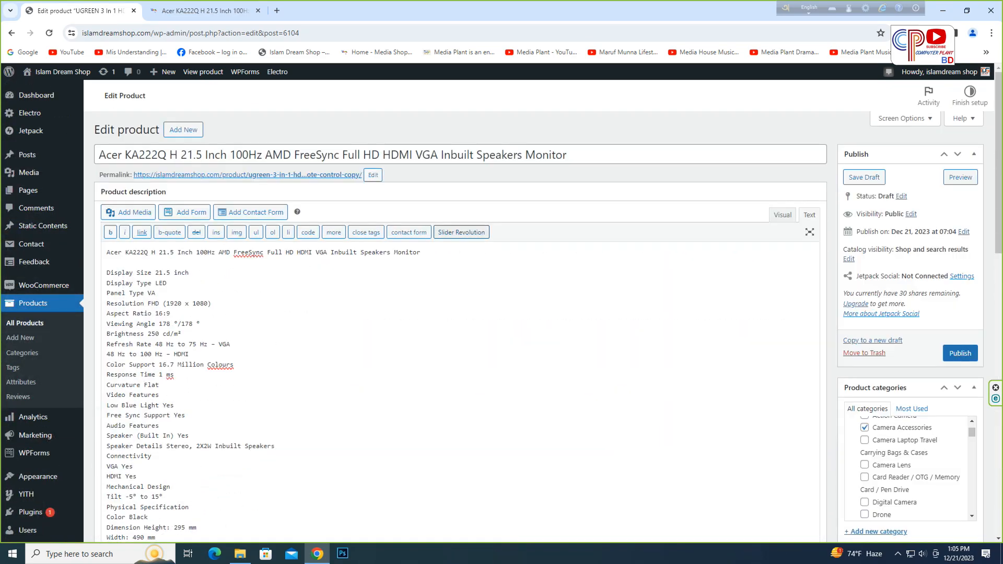
- Copy the monitor's MPN-to-Features spec list from the storefront and replace the brand spec lines in the short description with it
click(205, 10)
scroll(574, 334, up, 15)
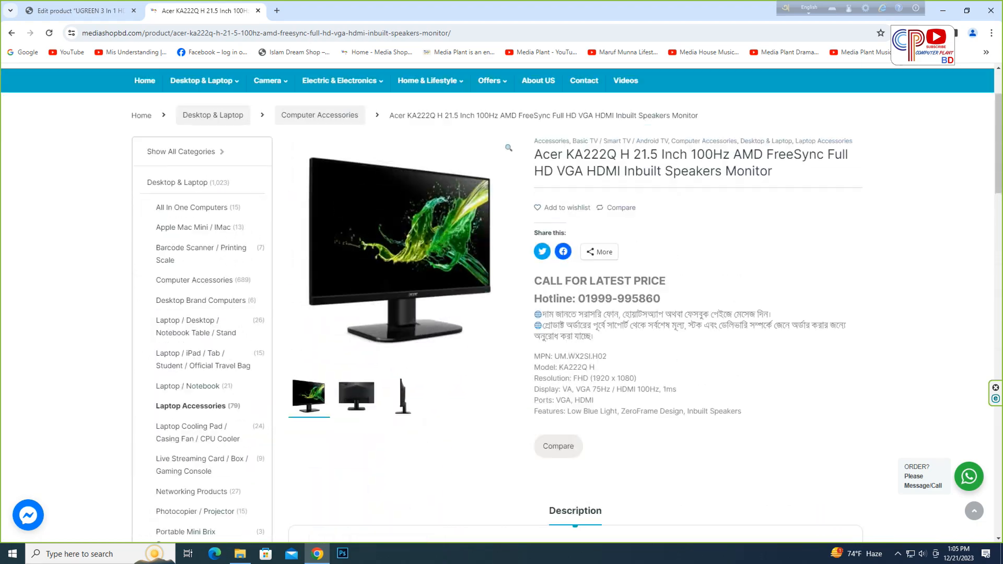
scroll(575, 334, down, 1)
drag(534, 302, 742, 357)
right_click(571, 316)
click(591, 328)
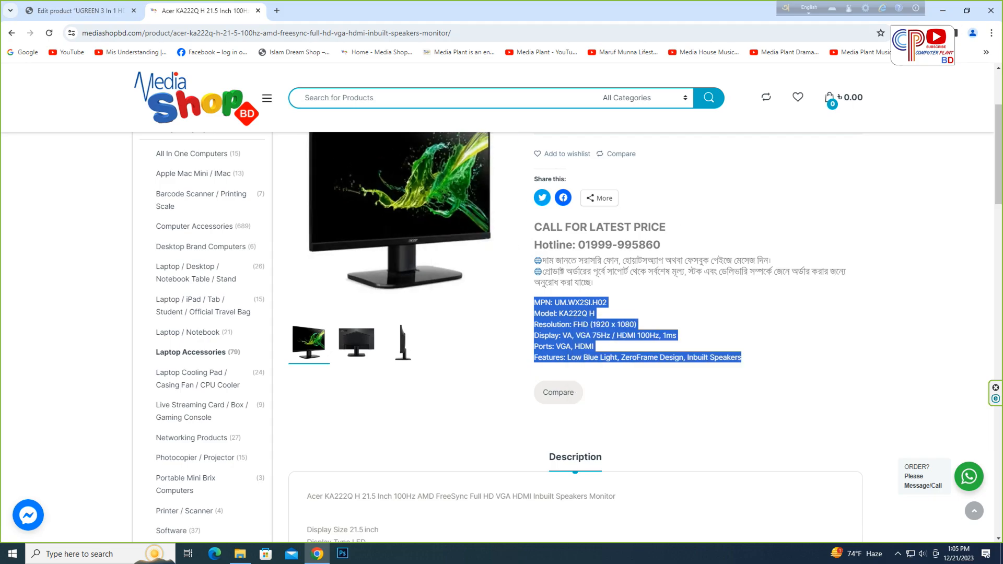
click(80, 11)
scroll(575, 324, down, 14)
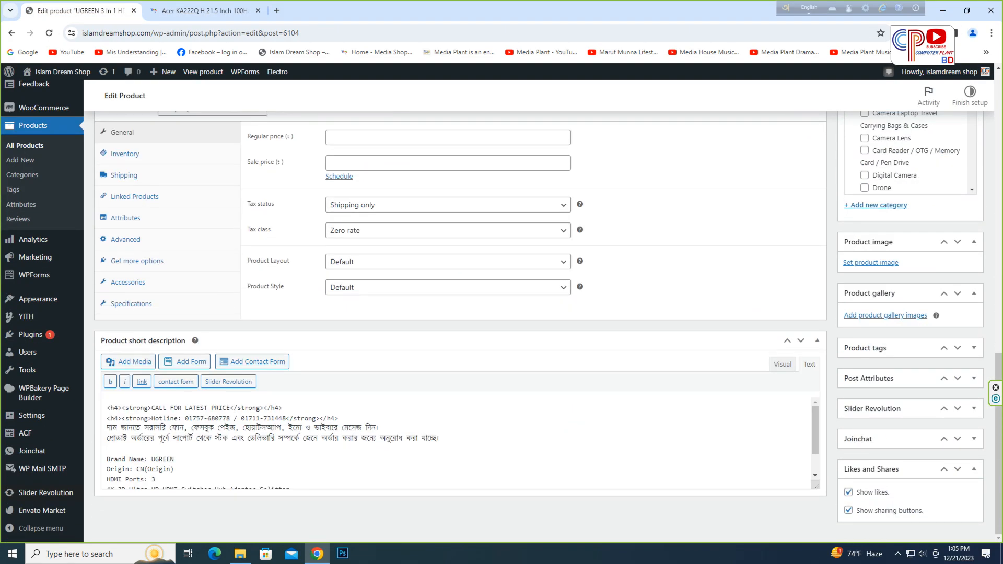
drag(107, 459, 209, 496)
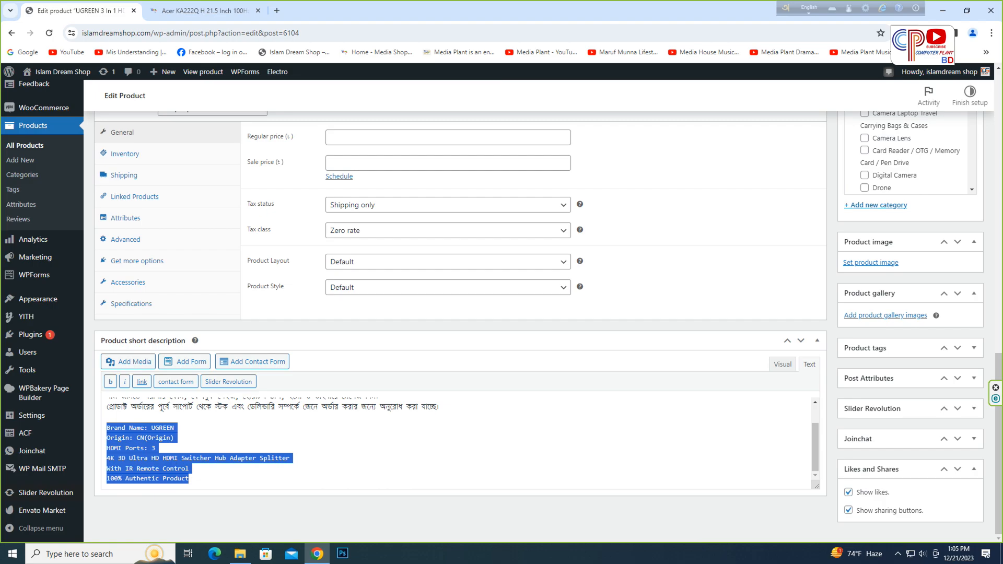
key(BackSpace)
key(ctrl+v)
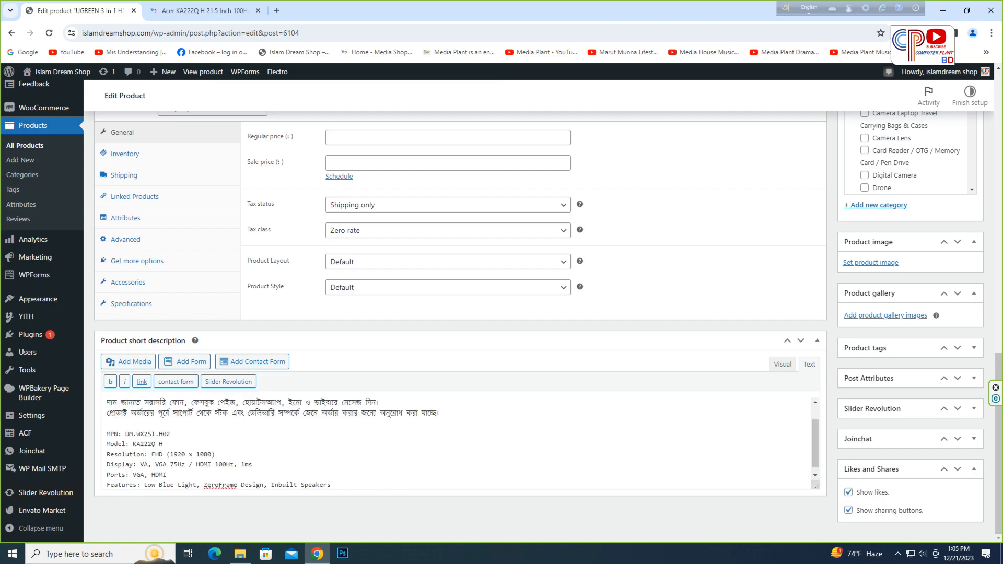
scroll(460, 313, up, 6)
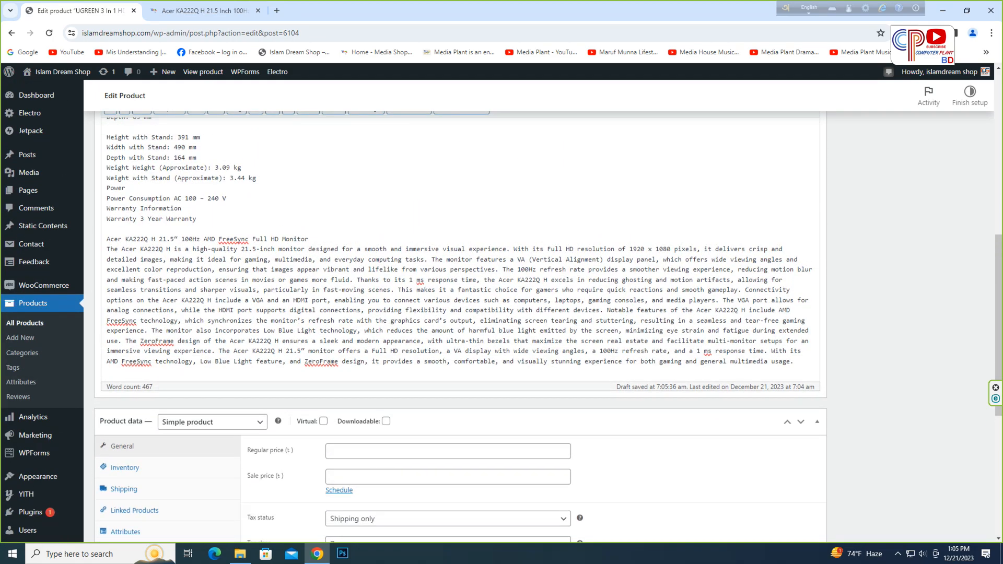
scroll(460, 324, up, 8)
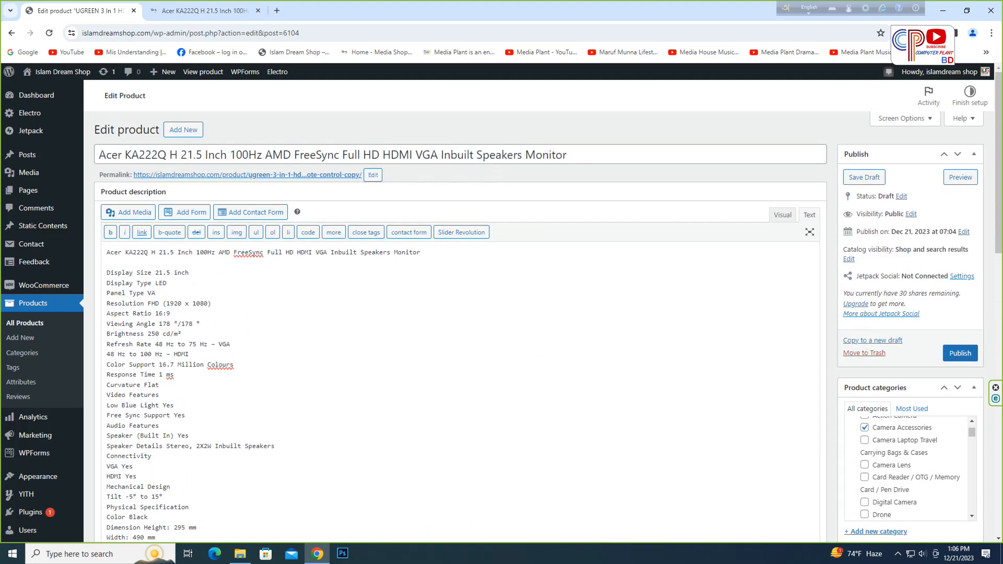
- Save the monitor's main product image from the storefront as 01 in the Islam Dream Shop\UP folder on drive E
click(569, 155)
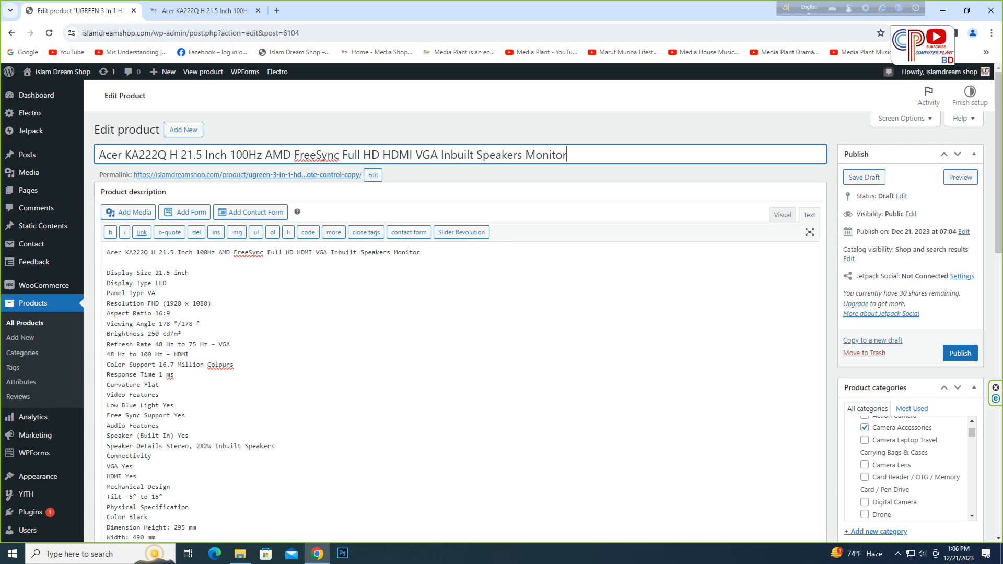
click(205, 10)
scroll(501, 293, up, 2)
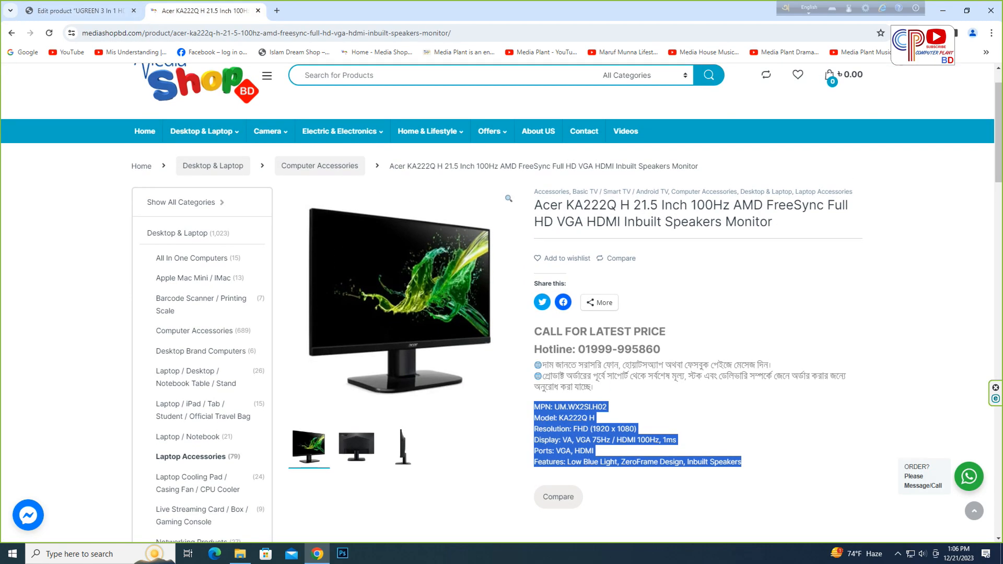
right_click(413, 297)
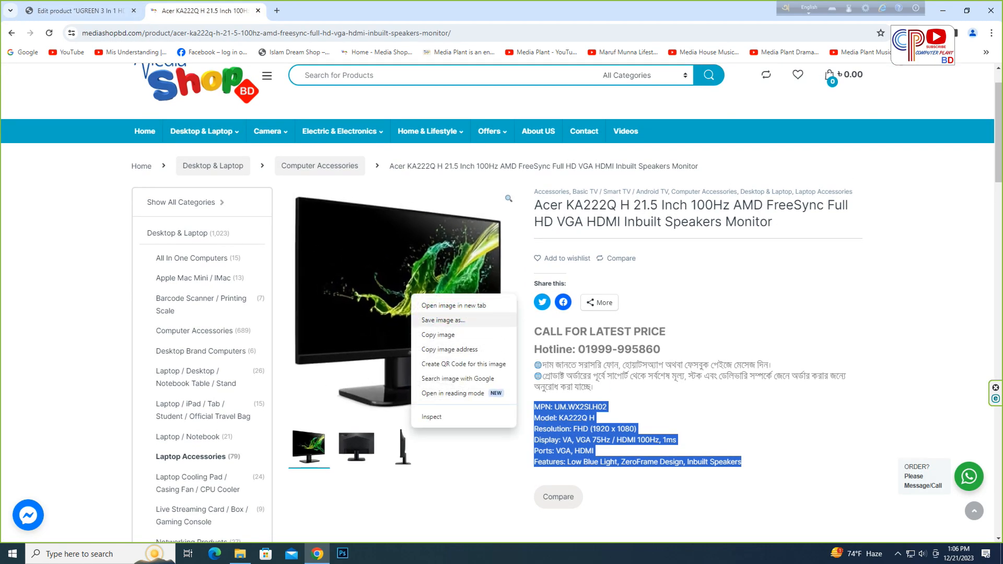
click(443, 319)
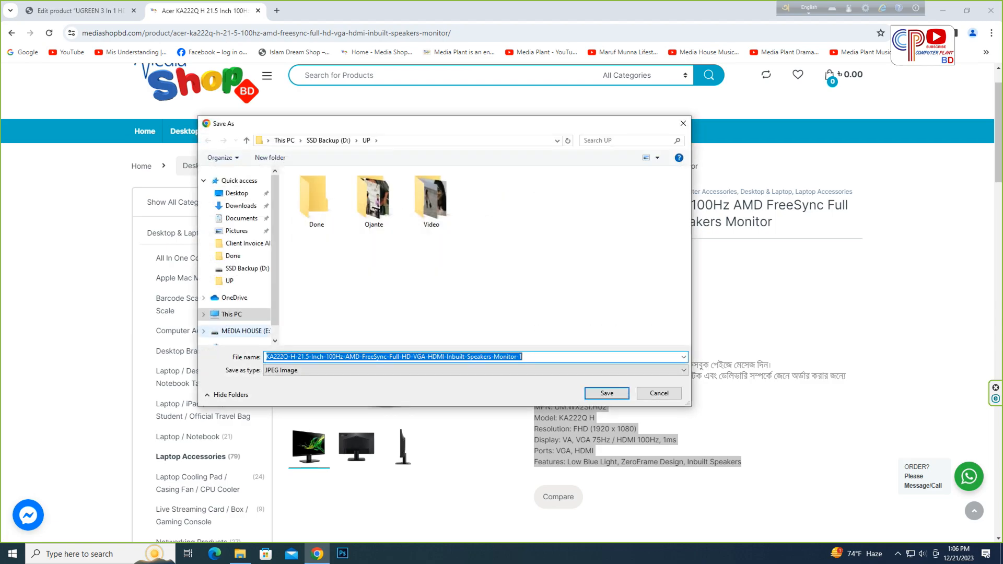
click(245, 331)
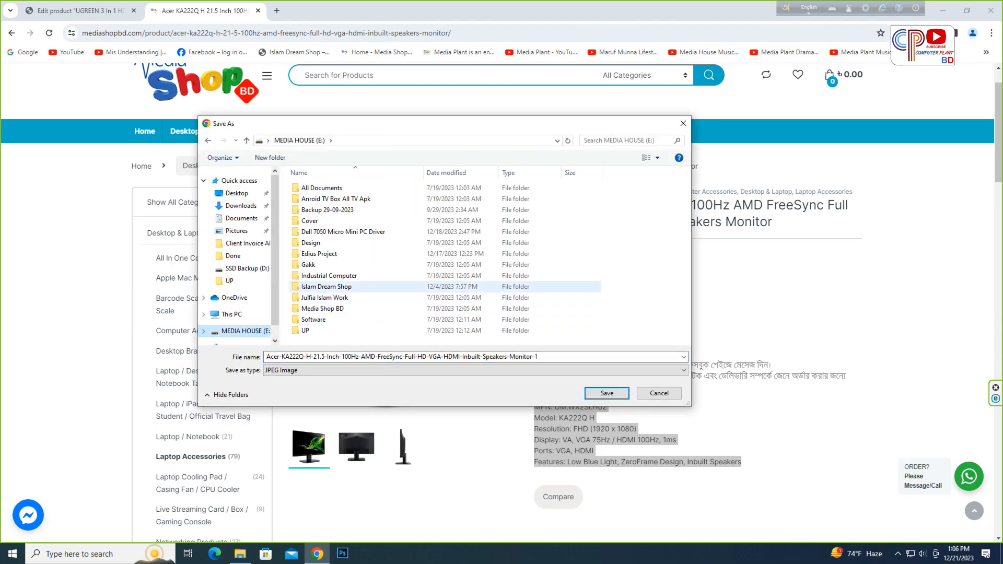
double_click(323, 287)
double_click(313, 243)
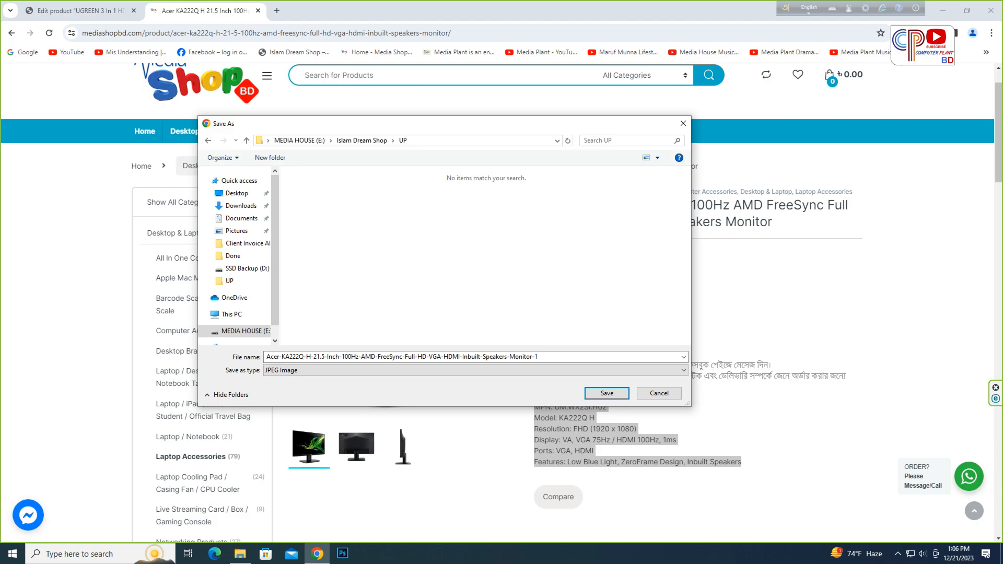
click(418, 357)
text(01)
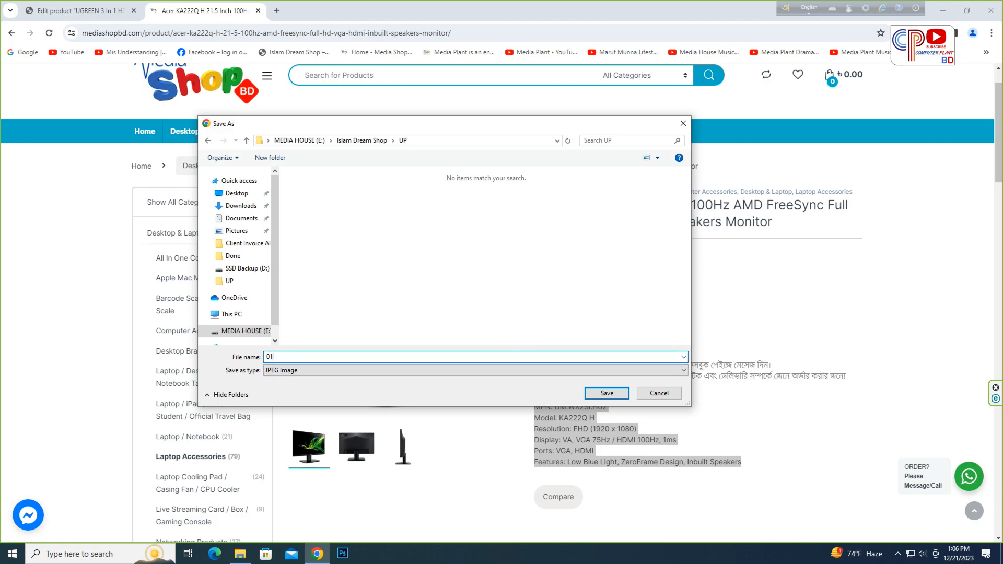
click(607, 393)
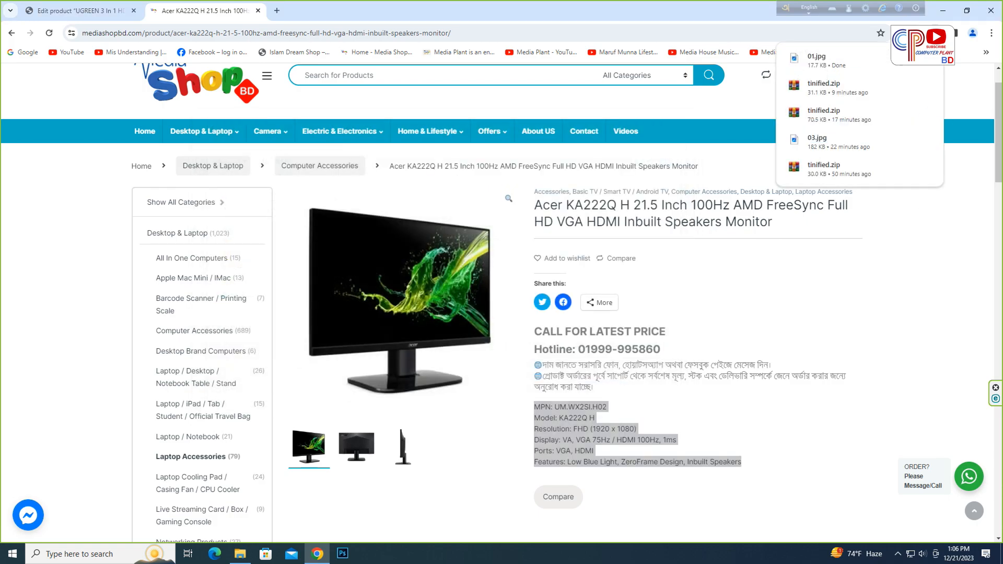
- Save the monitor's back-view product image as 02 in the same UP folder
right_click(397, 269)
click(428, 295)
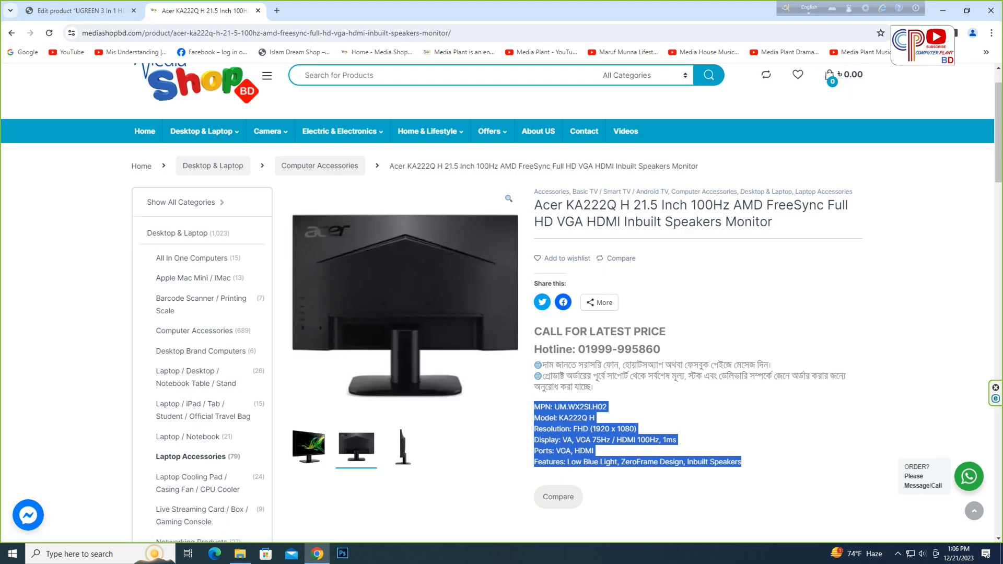
text(02)
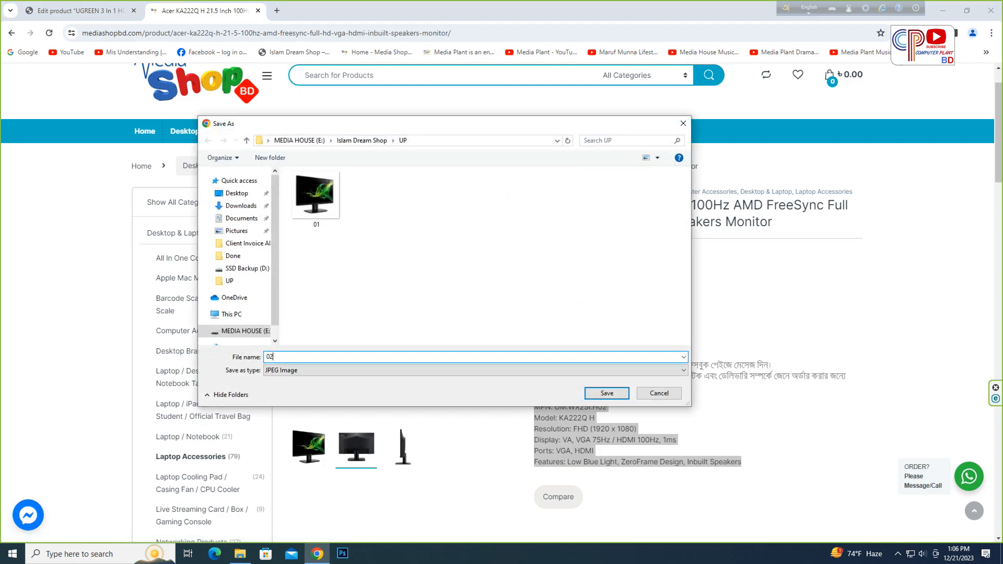
key(Return)
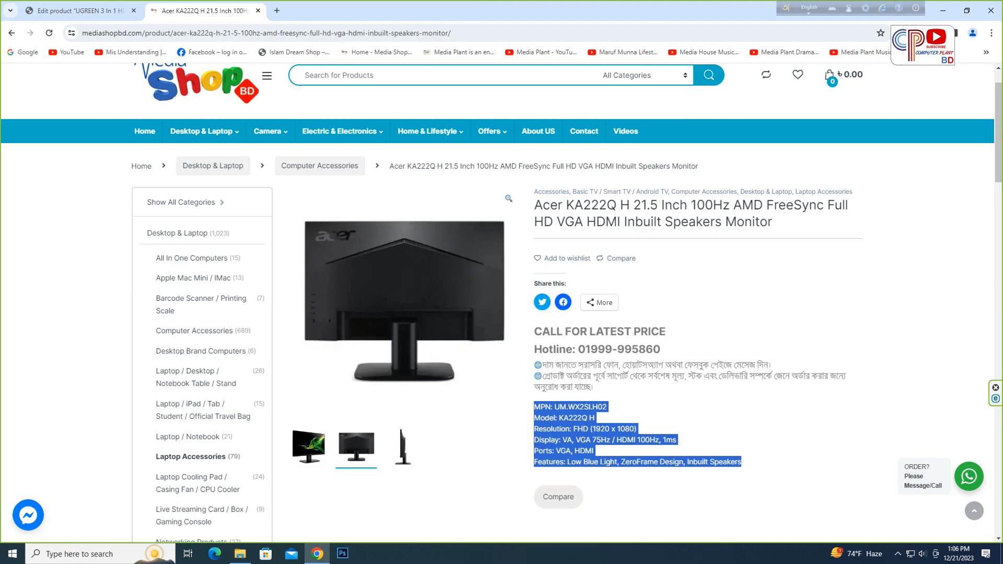
- Save the monitor's side-view product image as 03 in the same UP folder
right_click(379, 273)
click(411, 299)
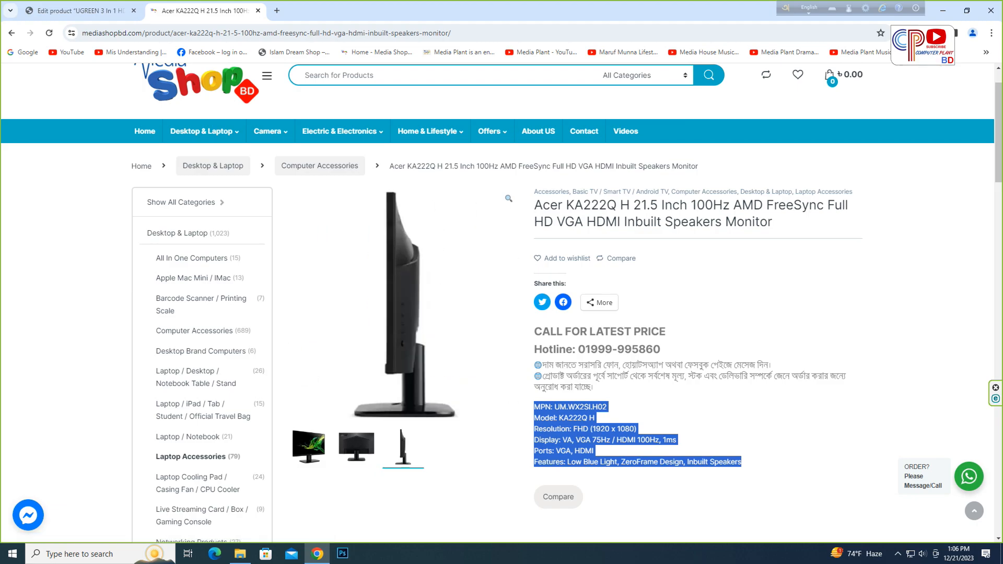
text(03)
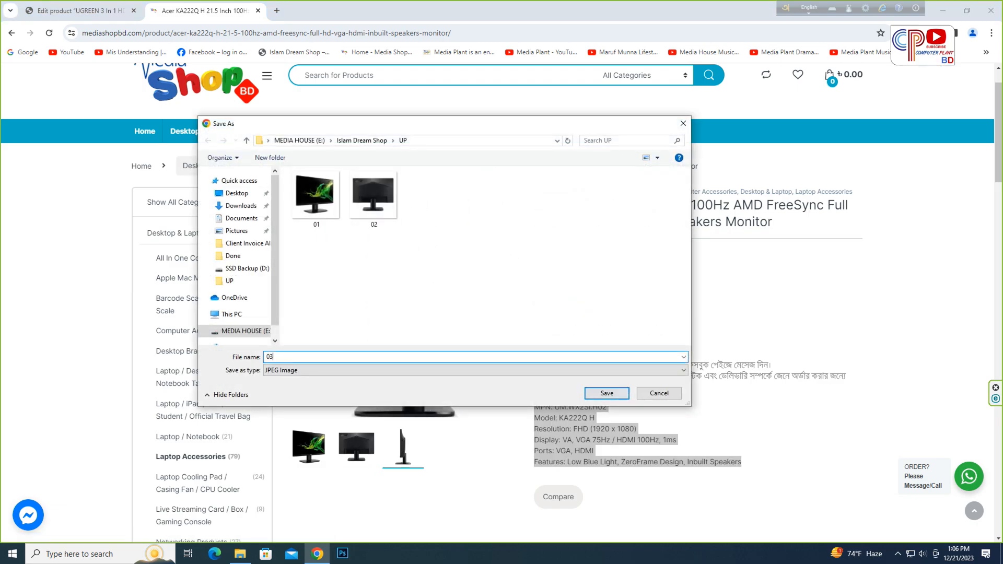
key(Return)
click(727, 423)
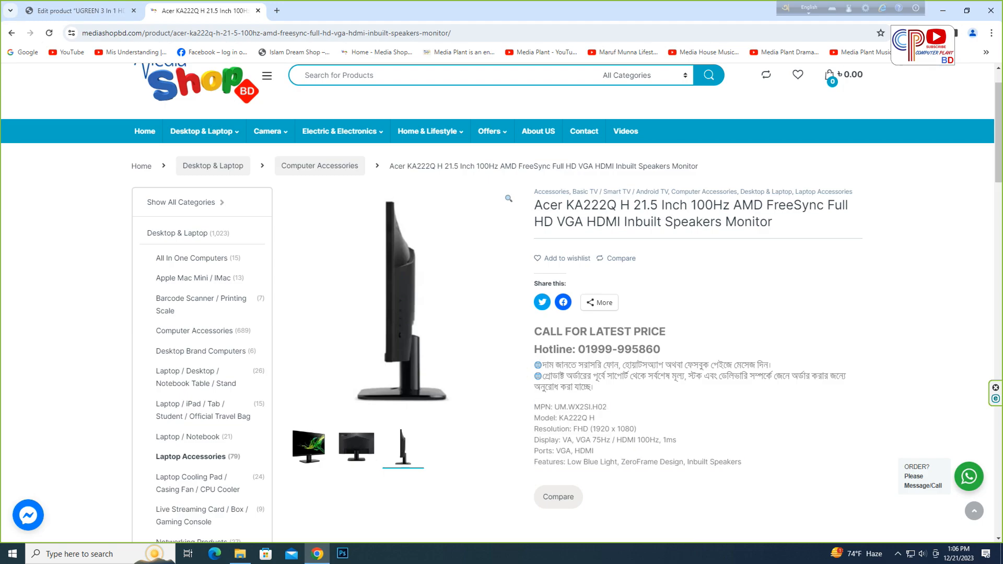
- Copy the product title and rename all three saved images in the UP folder with it
click(86, 12)
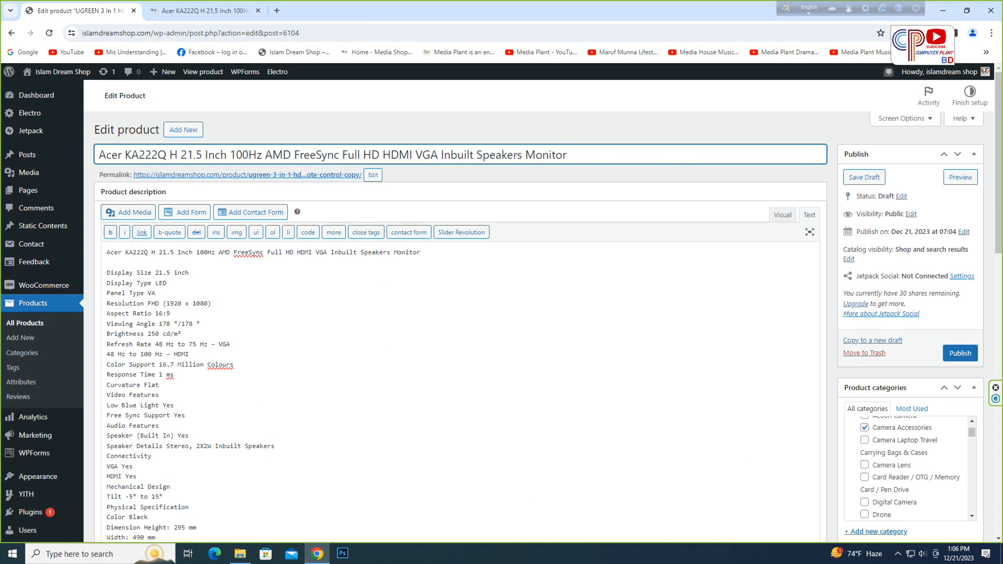
triple_click(381, 156)
right_click(391, 158)
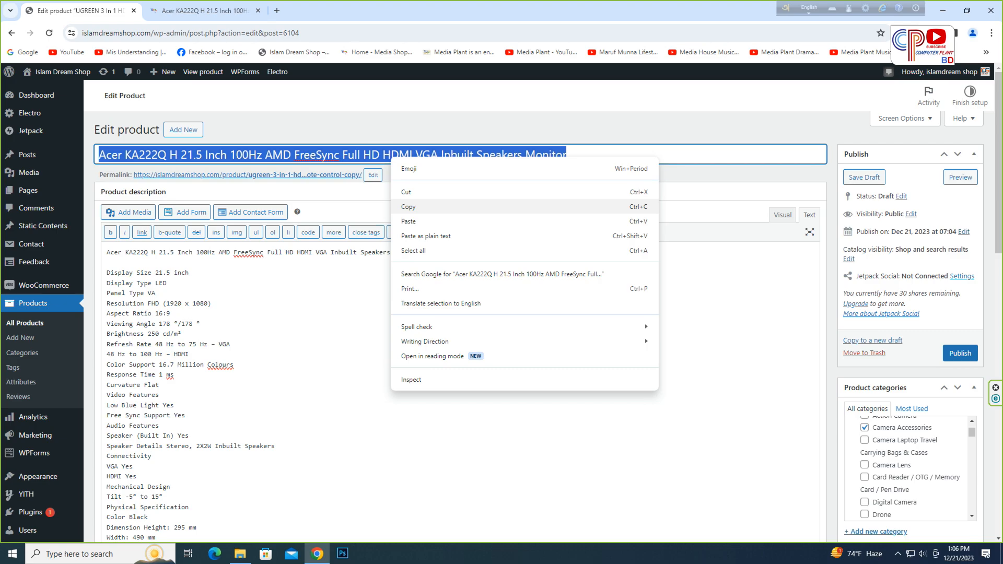
click(412, 207)
click(240, 554)
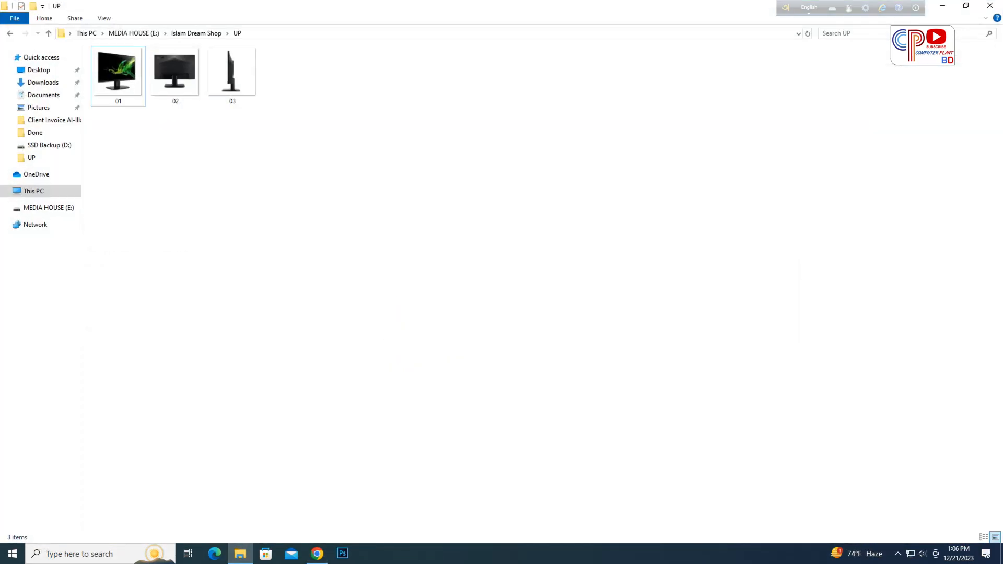
key(ctrl+a)
right_click(119, 73)
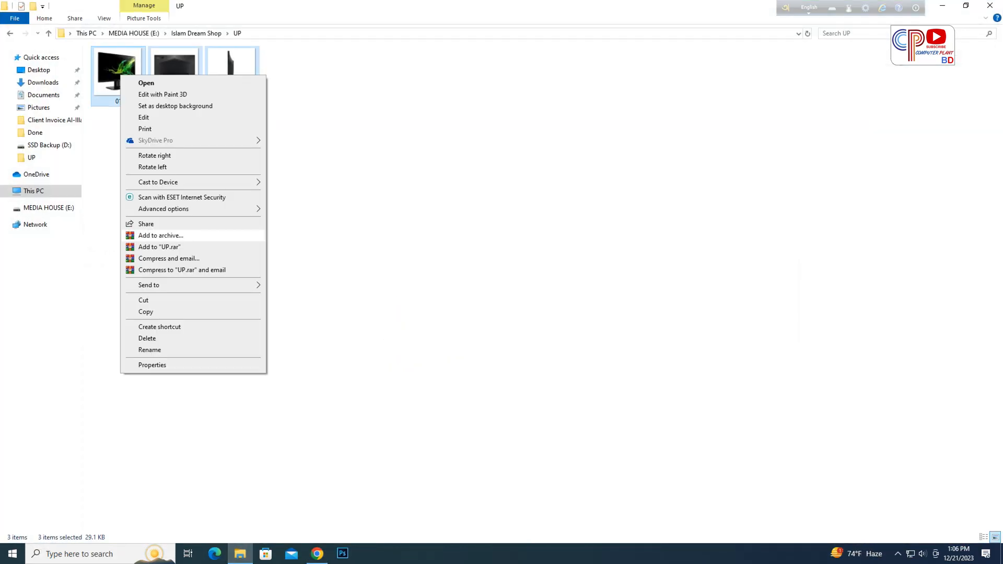
click(149, 350)
key(ctrl+v)
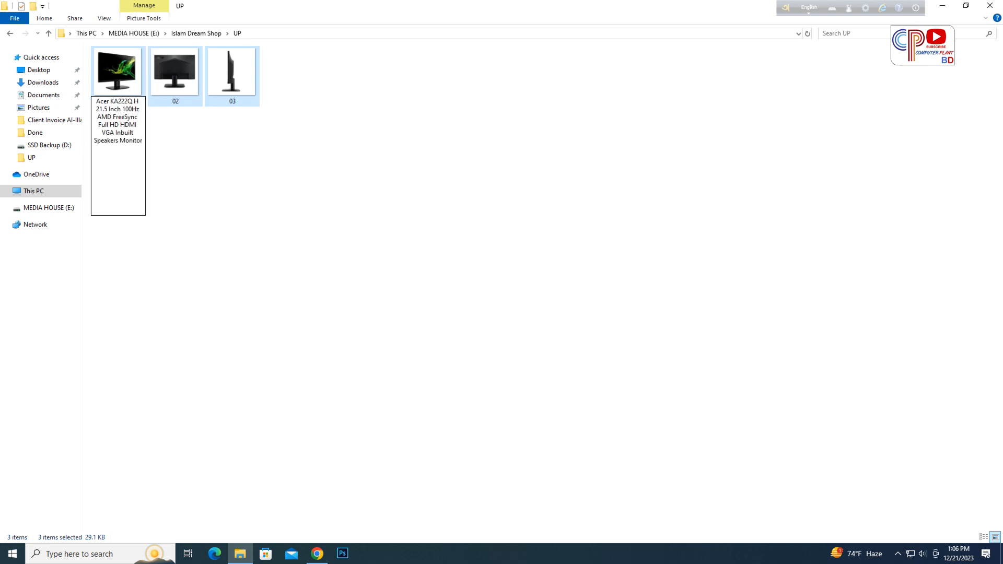
key(Return)
- Scroll through the product edit page's description and categories, then open the product image media dialog
click(317, 554)
scroll(460, 313, down, 15)
scroll(460, 313, up, 3)
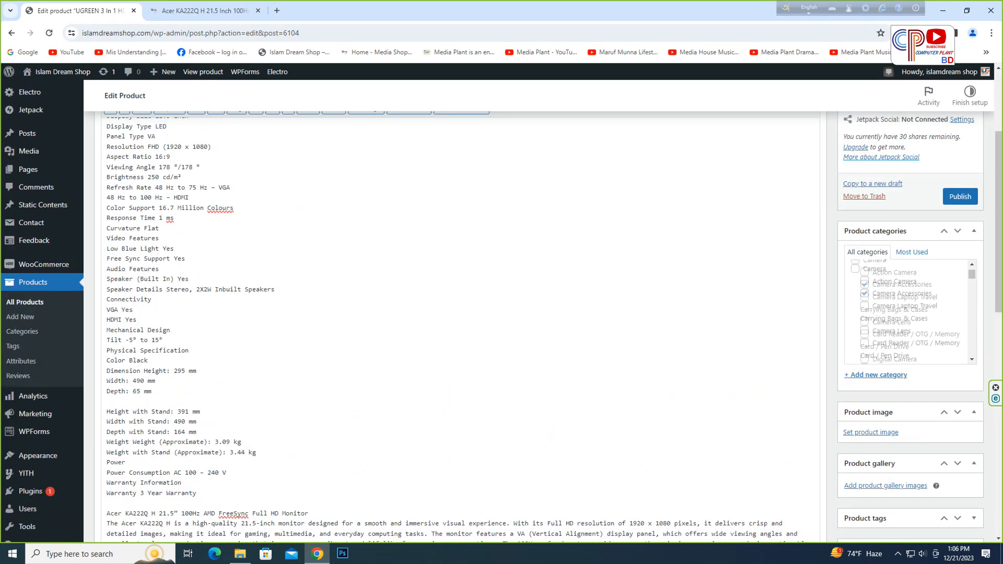
scroll(909, 314, down, 5)
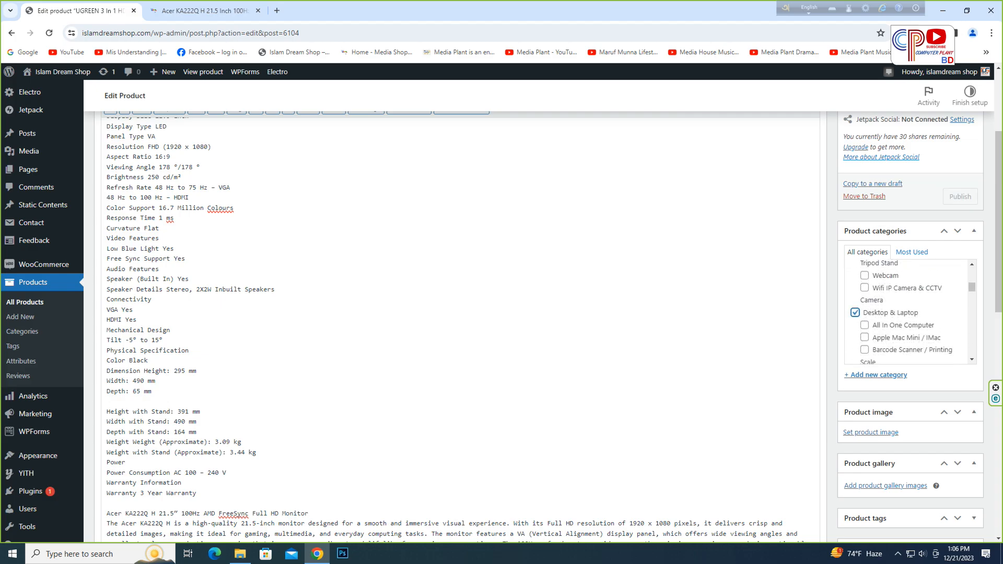
scroll(909, 313, down, 3)
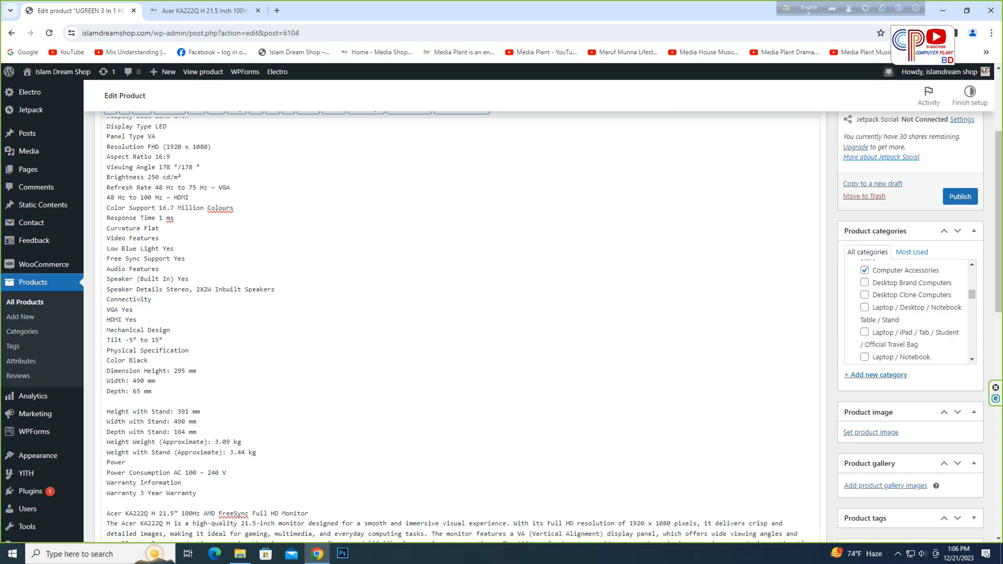
scroll(909, 314, down, 2)
scroll(909, 313, down, 5)
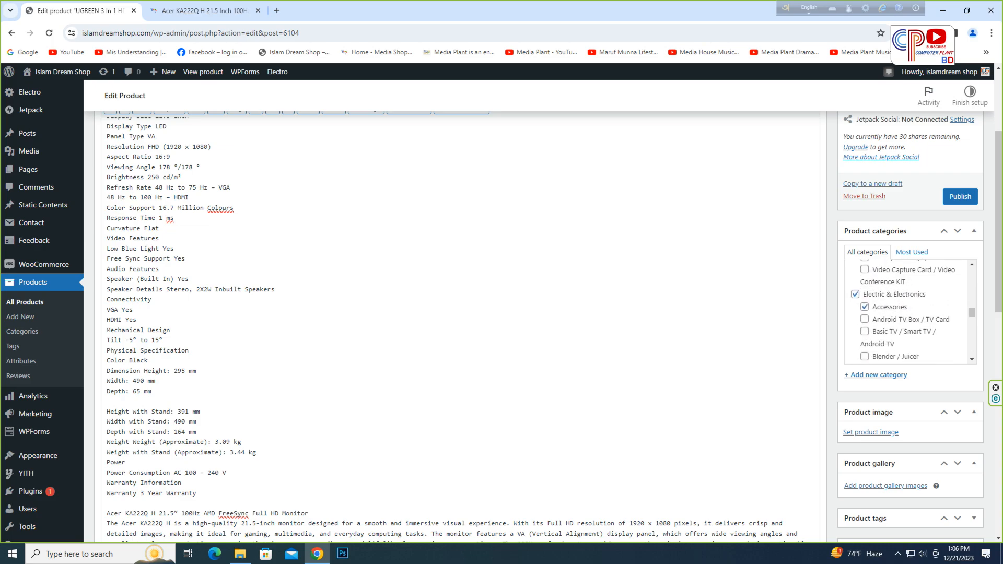
scroll(909, 314, down, 2)
scroll(909, 313, up, 2)
scroll(909, 313, down, 5)
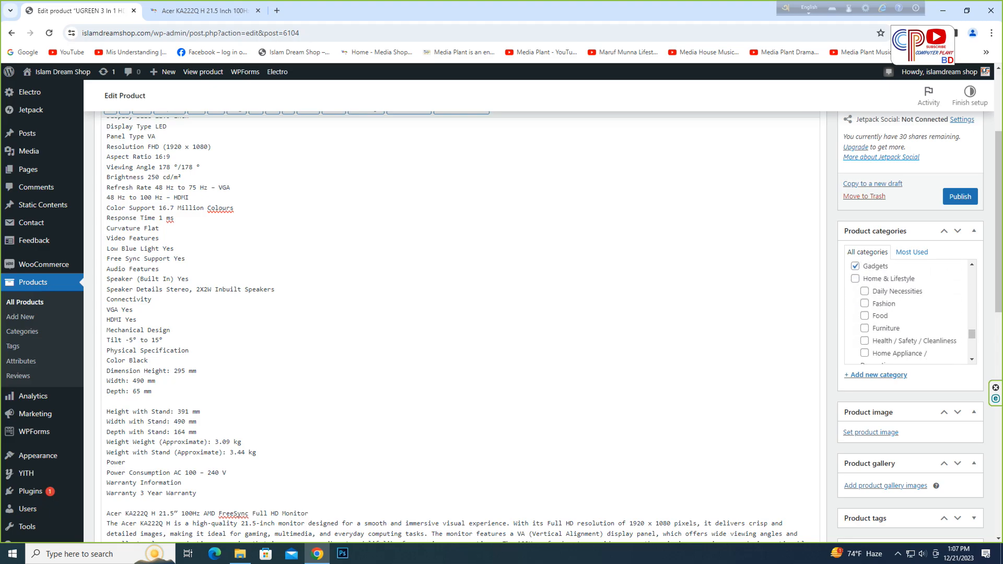
scroll(909, 311, down, 6)
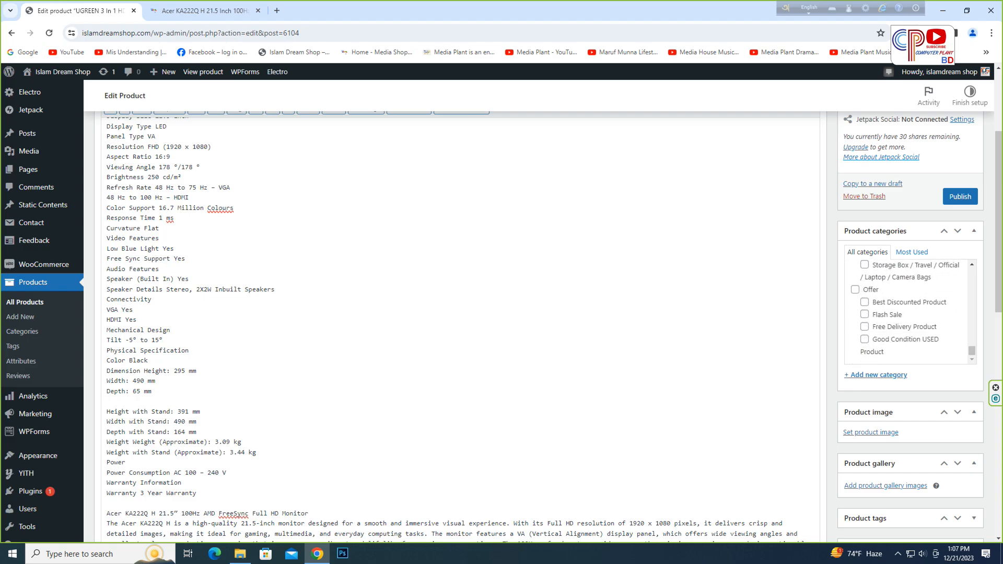
scroll(909, 311, down, 3)
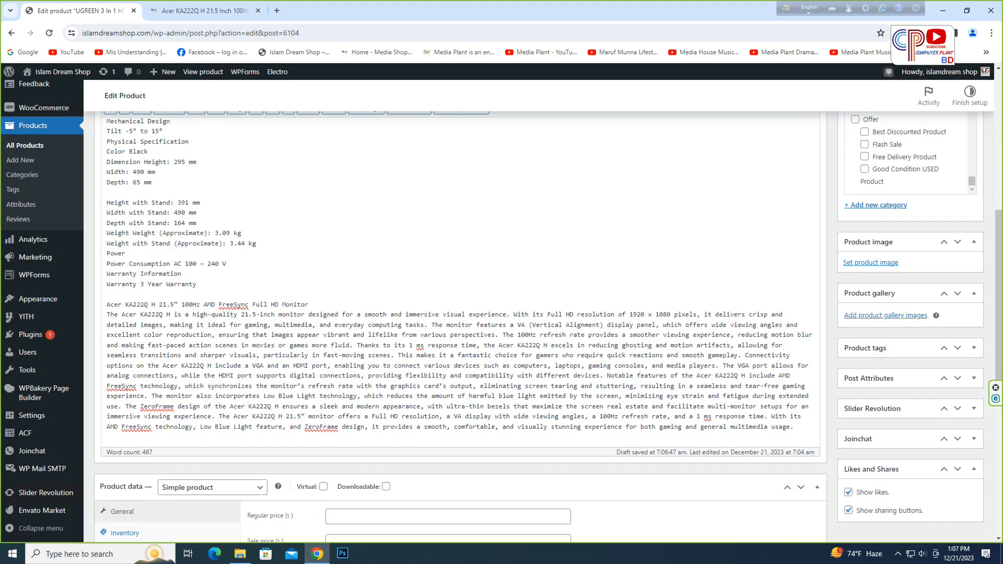
click(871, 262)
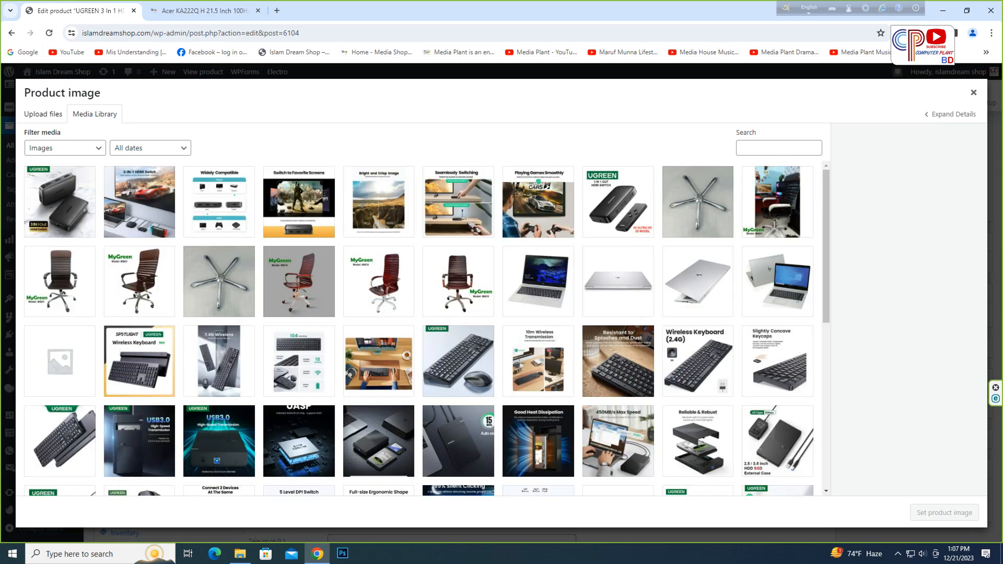
- Check the file properties of the first renamed monitor image in the UP folder
click(240, 553)
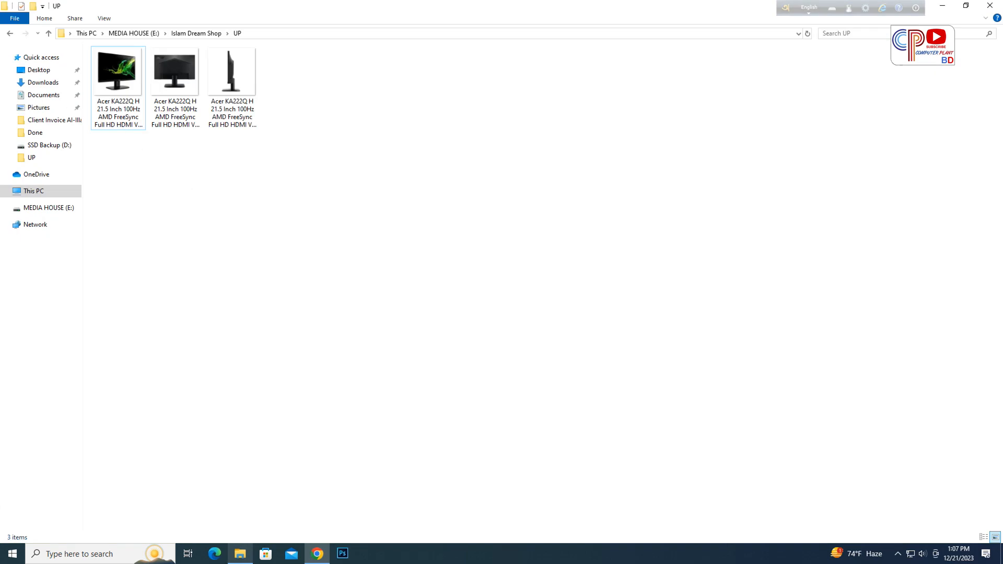
click(118, 73)
right_click(123, 106)
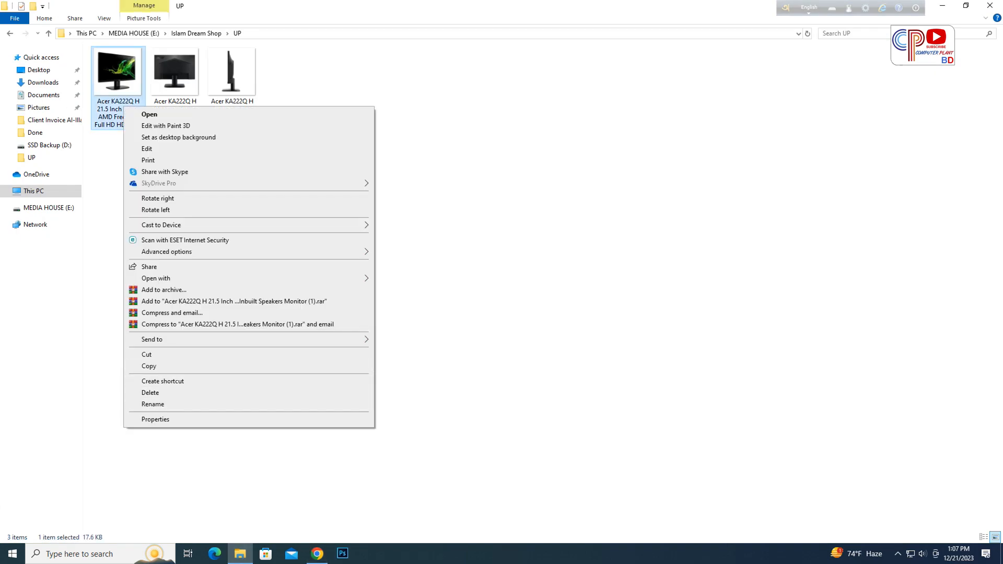
click(155, 419)
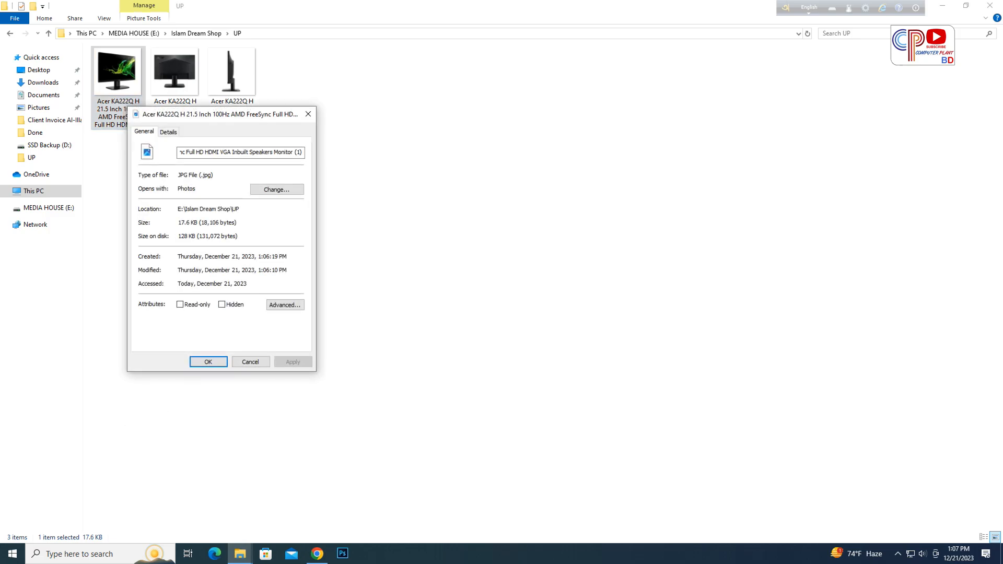
key(Escape)
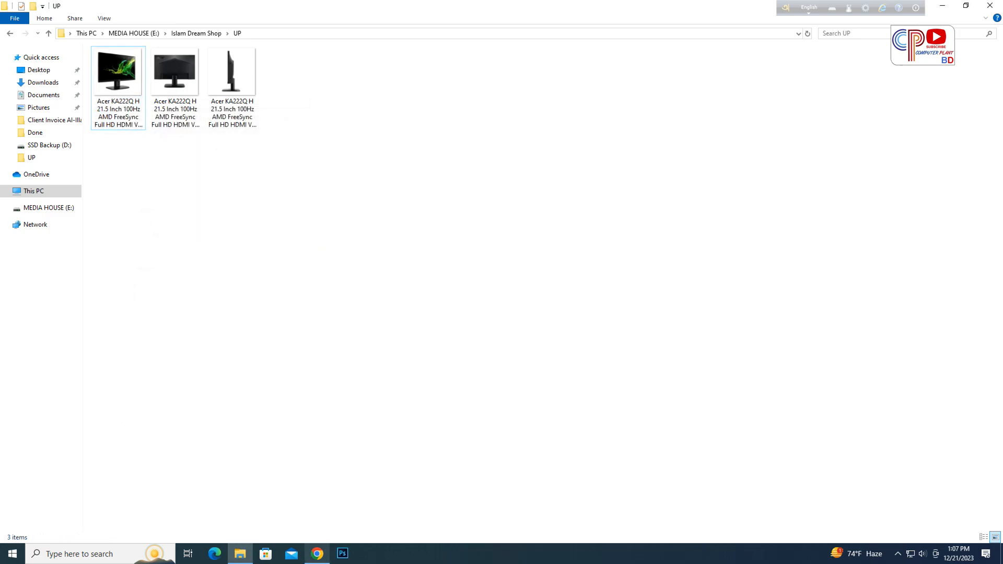
- Open the TinyPNG image compression site in a new browser tab
click(317, 554)
key(ctrl+t)
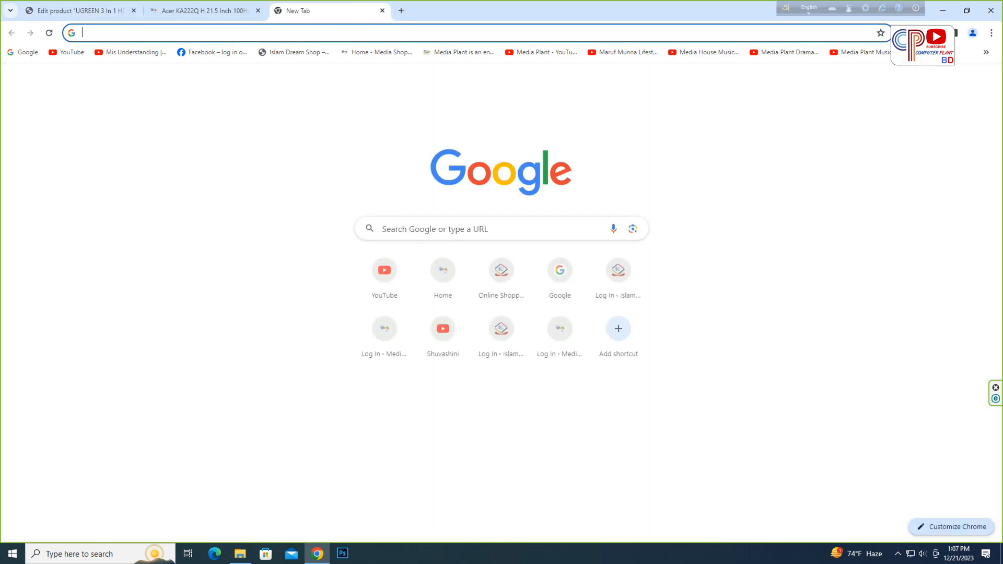
click(986, 53)
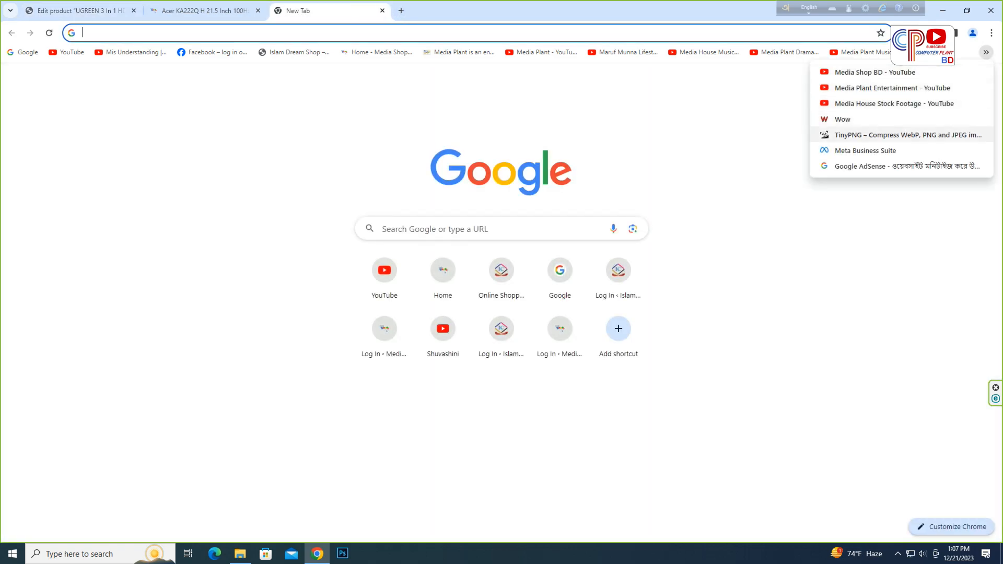
click(909, 136)
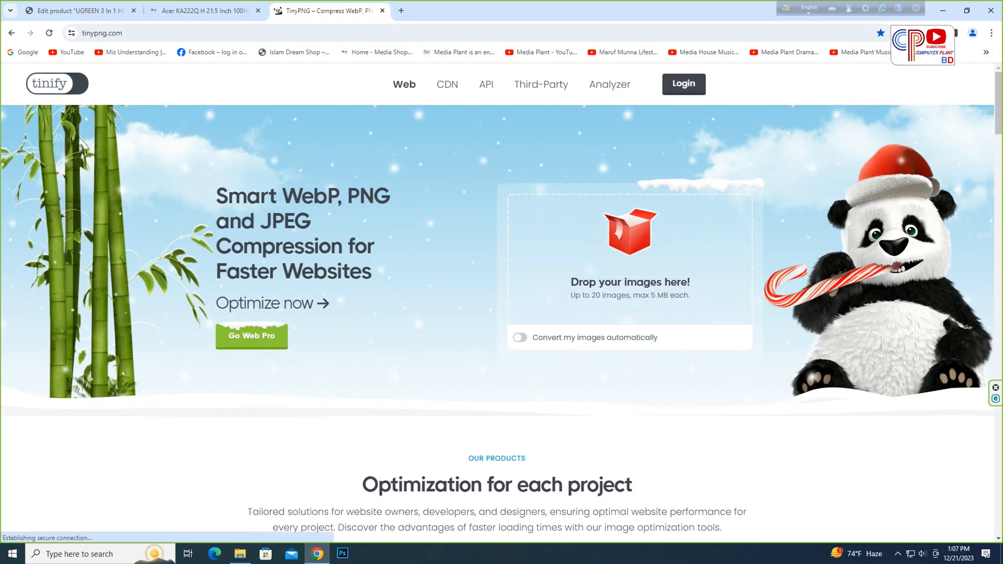
- Turn on automatic conversion to JPEG and upload all three monitor images from the UP folder for compression
click(581, 368)
click(630, 235)
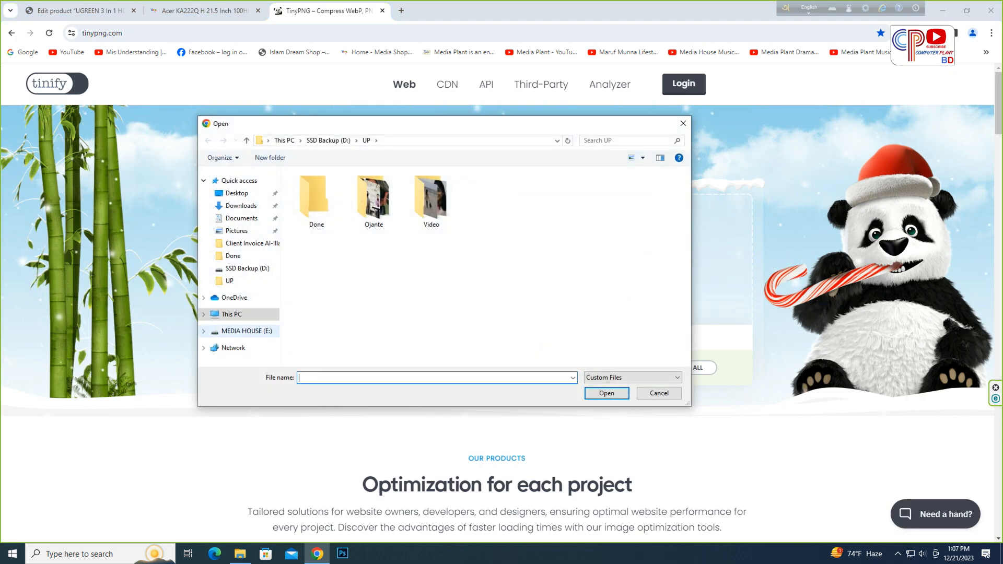
click(247, 331)
double_click(327, 286)
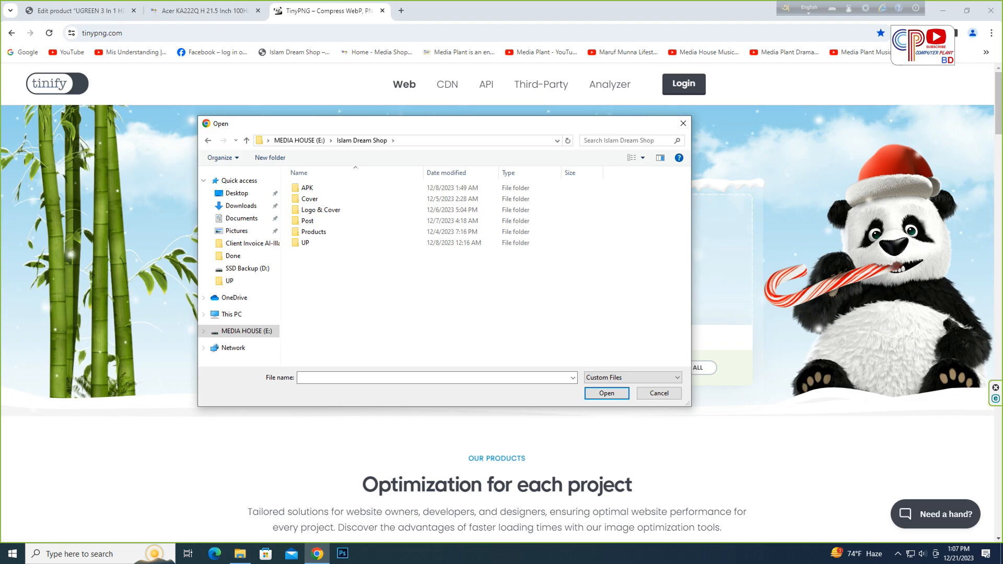
double_click(306, 243)
drag(302, 291, 478, 199)
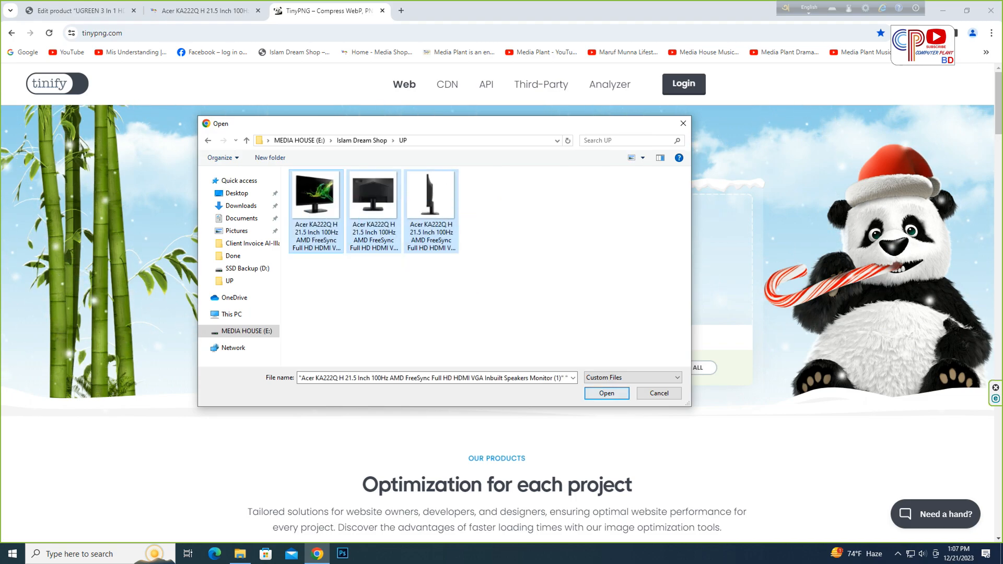
double_click(374, 209)
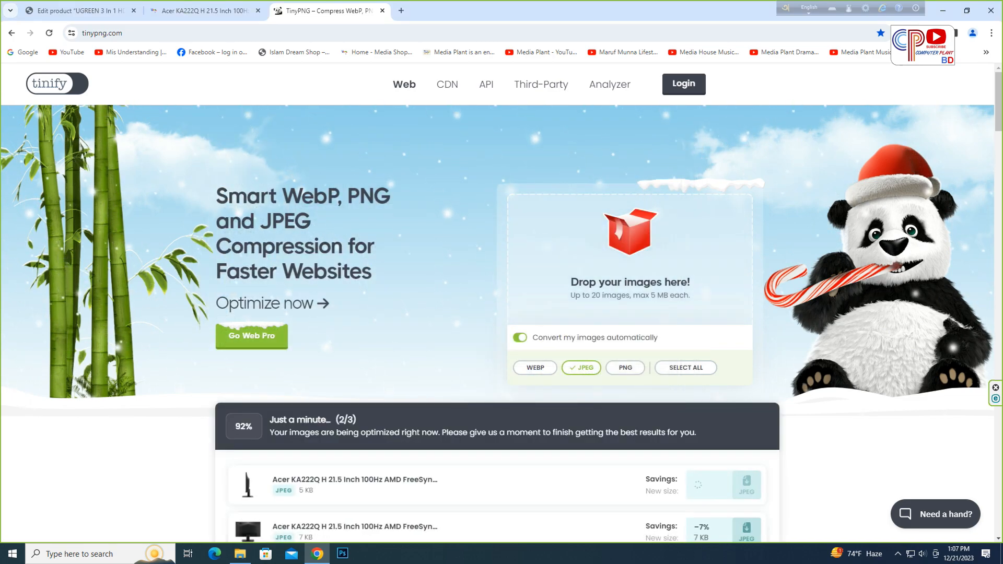
- Download all compressed images as a zip and reload the TinyPNG page
scroll(501, 303, down, 4)
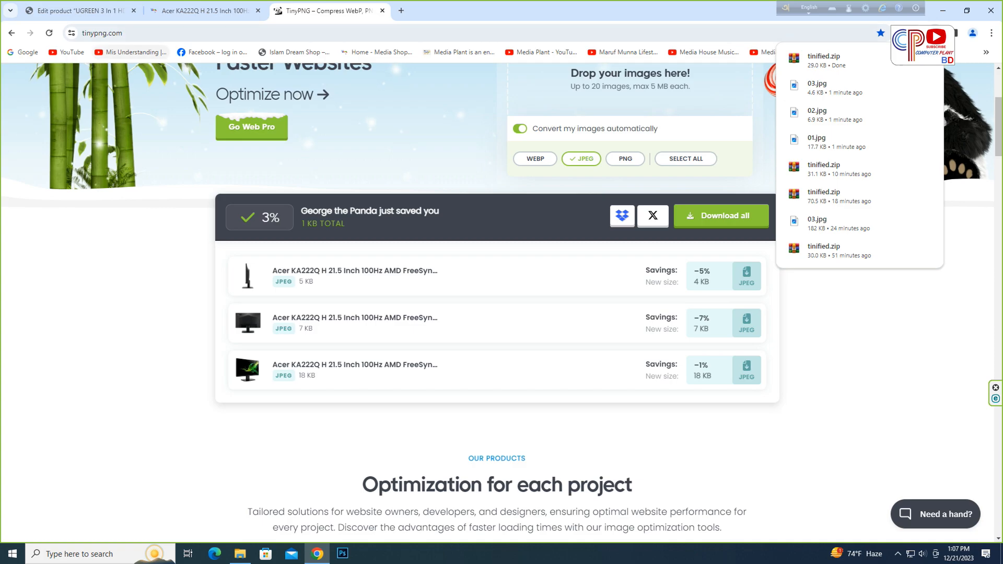
click(157, 33)
click(157, 33)
key(Return)
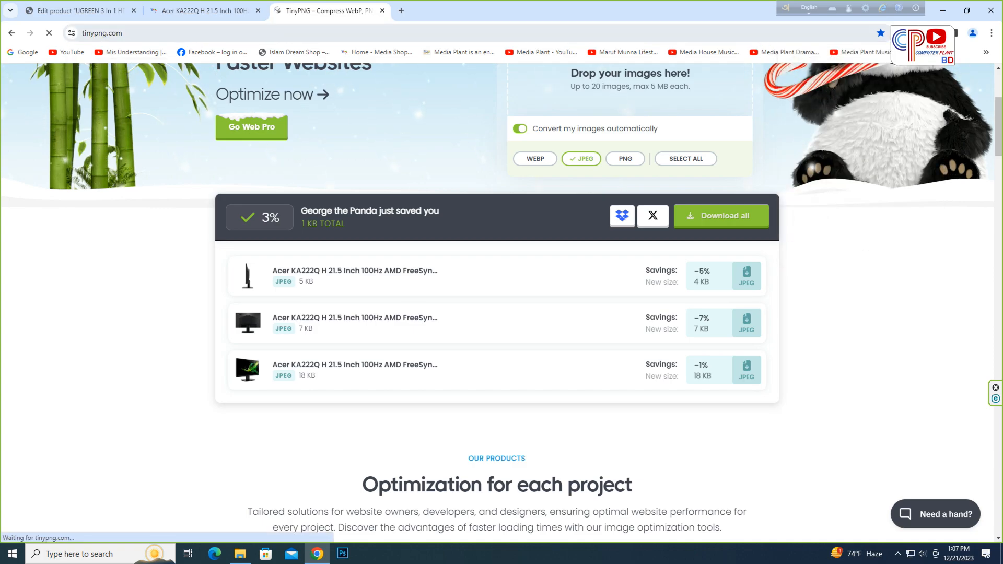
- Move the downloaded tinified zip from Downloads into the UP folder
click(241, 554)
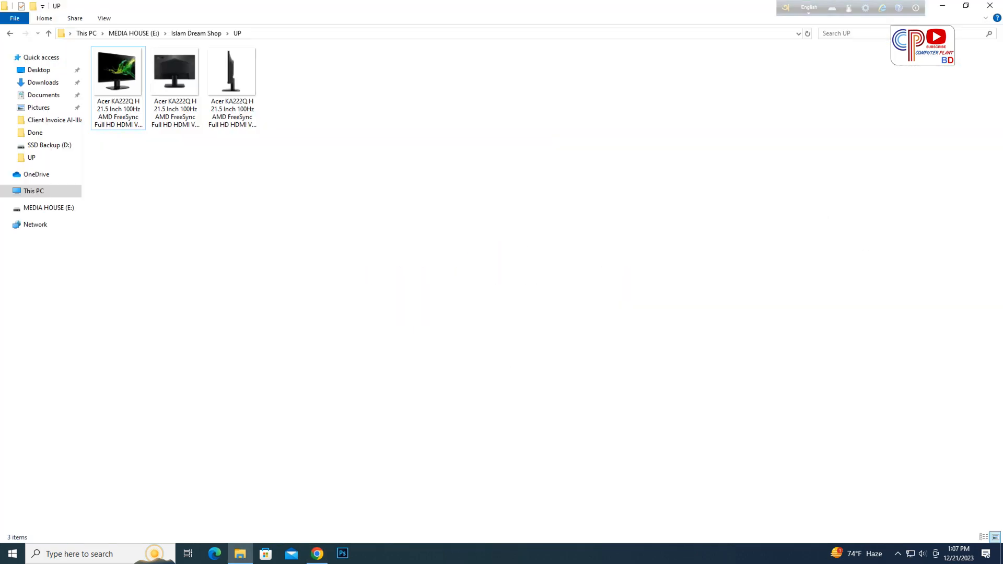
click(43, 82)
click(112, 78)
right_click(115, 82)
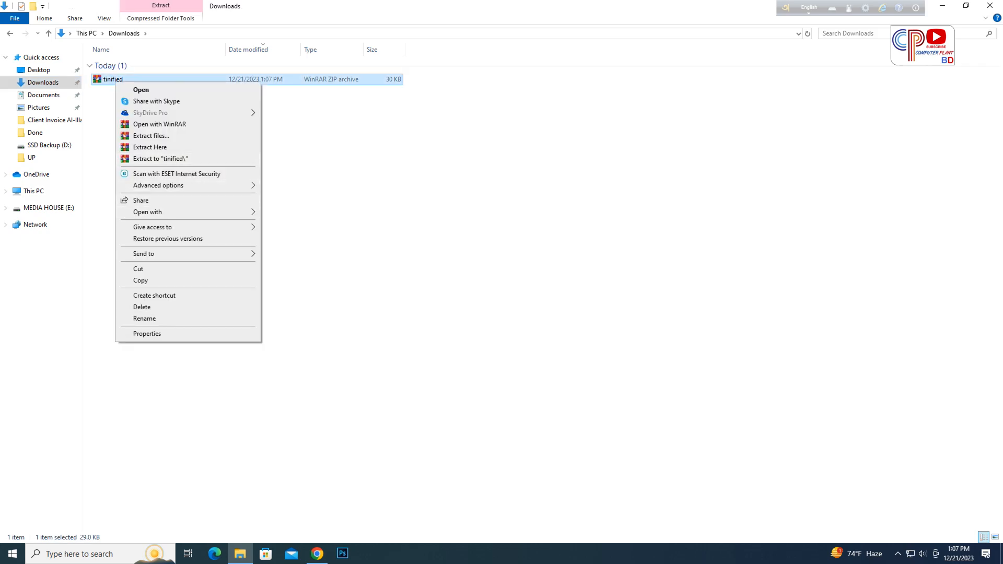
click(139, 269)
key(BackSpace)
right_click(304, 290)
click(327, 363)
- Extract the tinified zip in the UP folder, replacing the original images, and permanently delete the zip
right_click(305, 82)
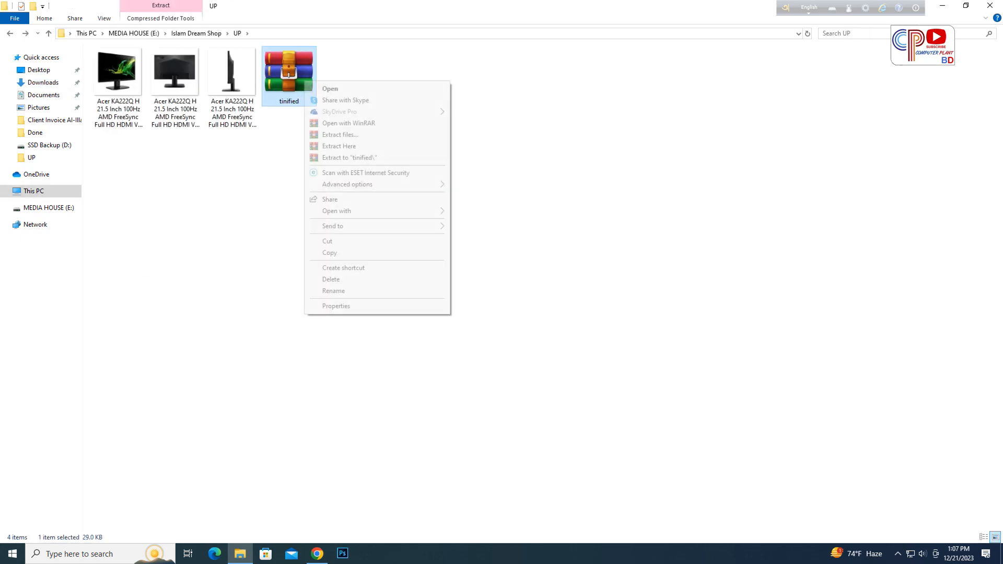
click(339, 146)
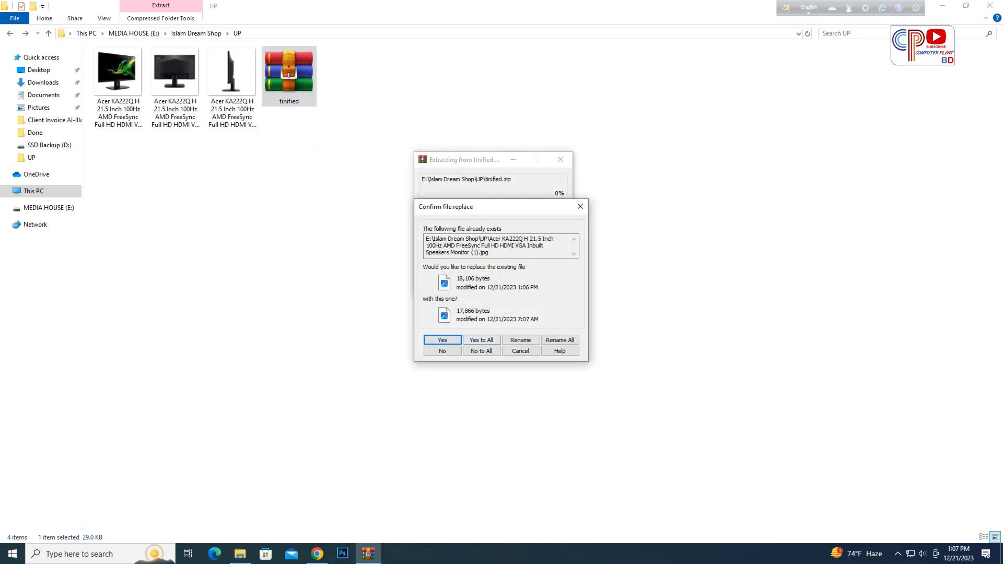
key(Return)
right_click(291, 70)
click(325, 135)
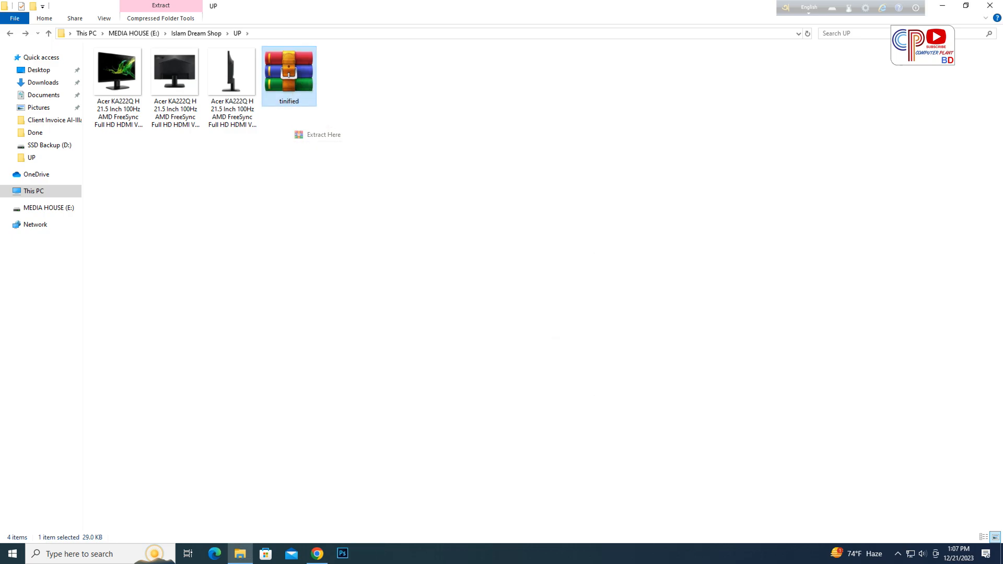
click(481, 337)
key(shift+Delete)
key(Return)
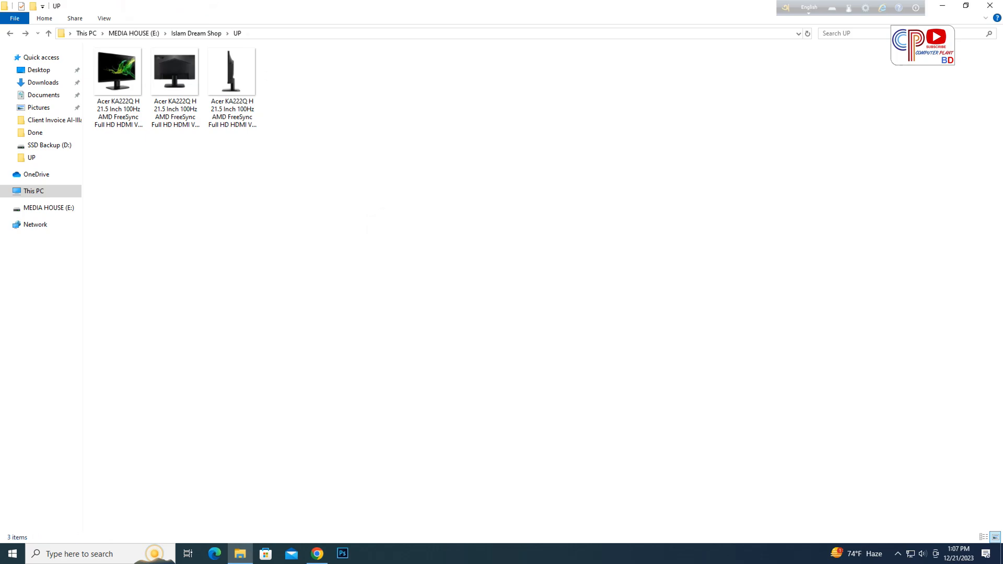
- Check the file properties of the first compressed monitor image in the UP folder
click(317, 553)
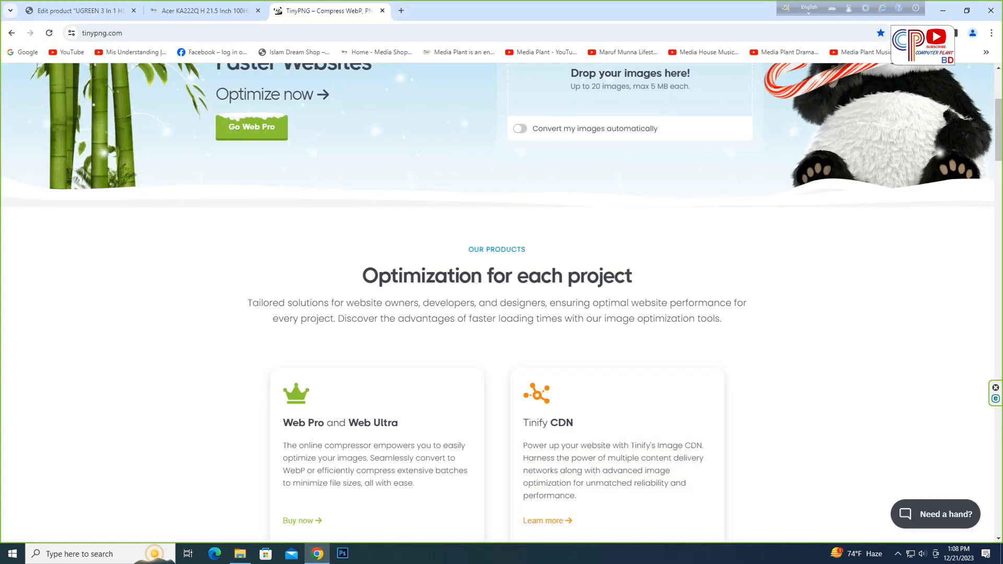
click(240, 554)
click(116, 68)
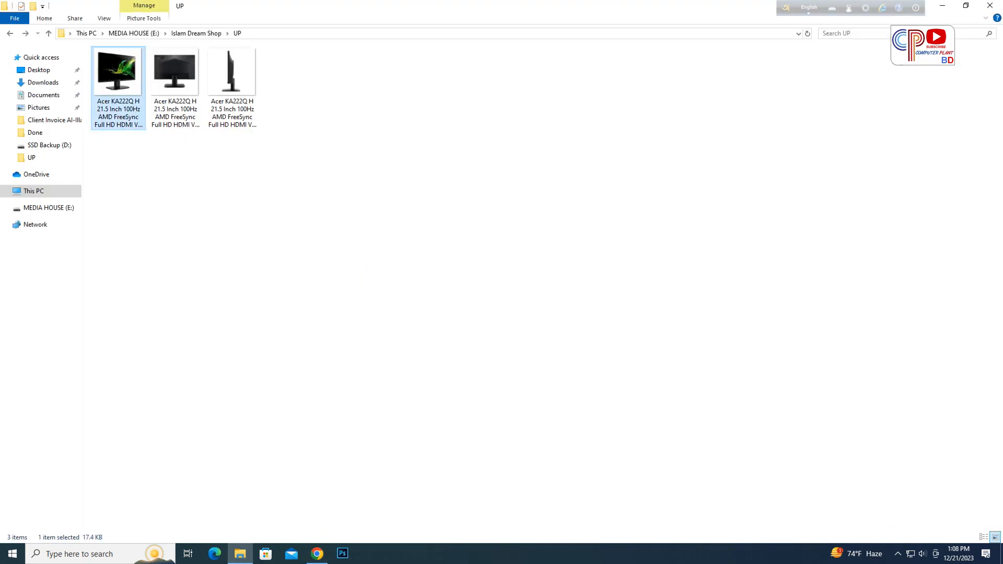
right_click(110, 82)
click(141, 395)
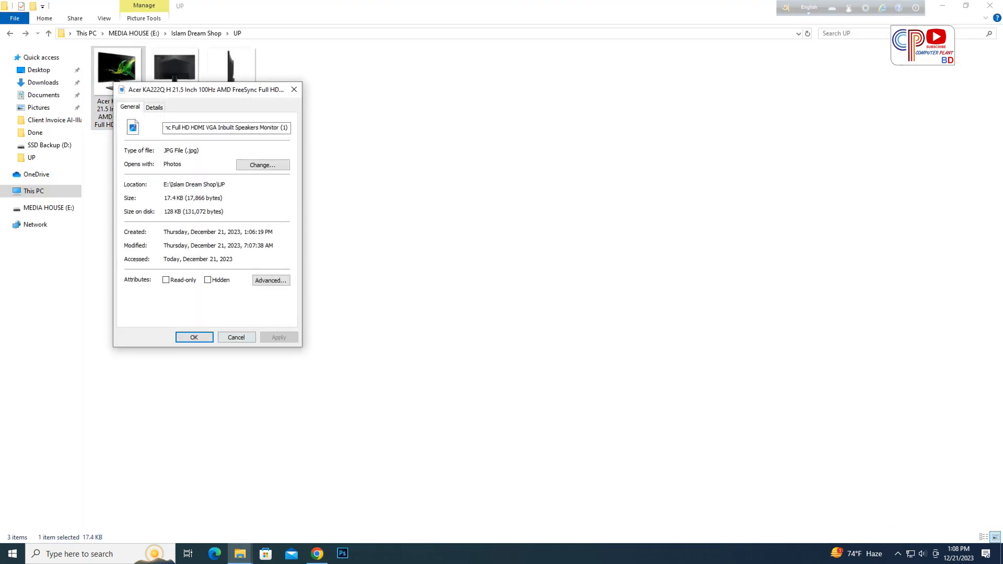
click(234, 332)
click(236, 333)
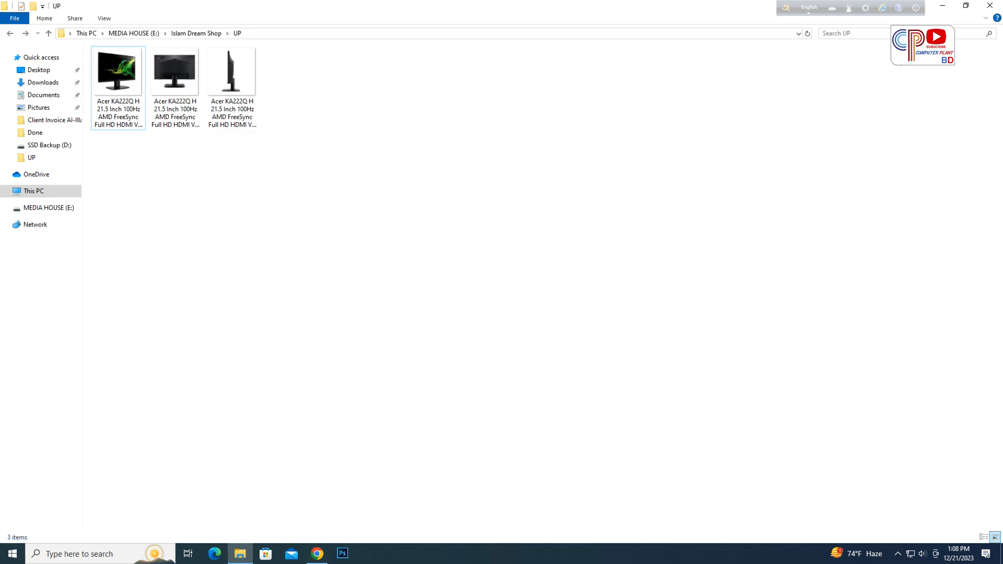
- Upload the first compressed monitor image from the UP folder and set it as the product image
click(317, 554)
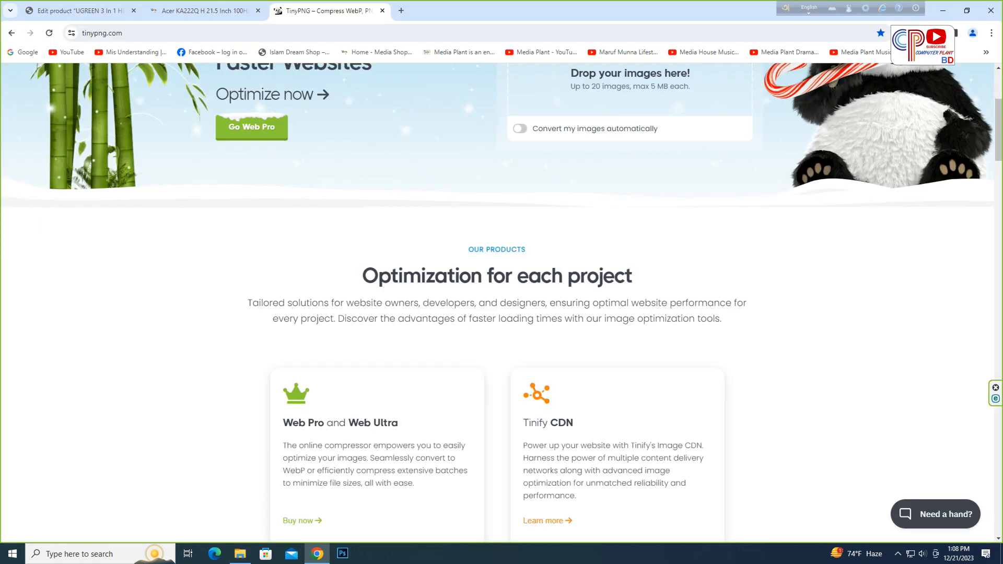
click(80, 10)
scroll(427, 329, down, 1)
scroll(428, 328, up, 1)
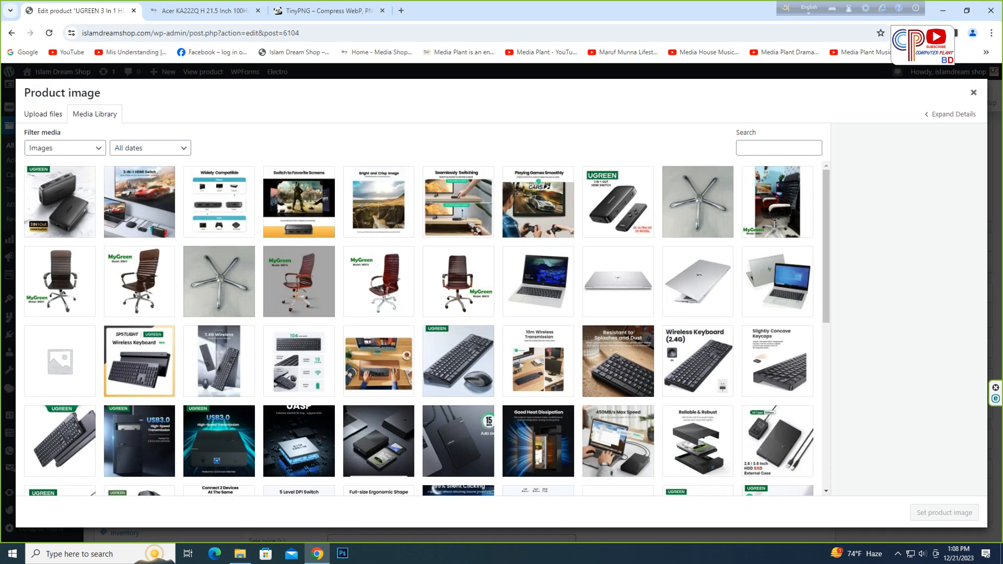
click(44, 114)
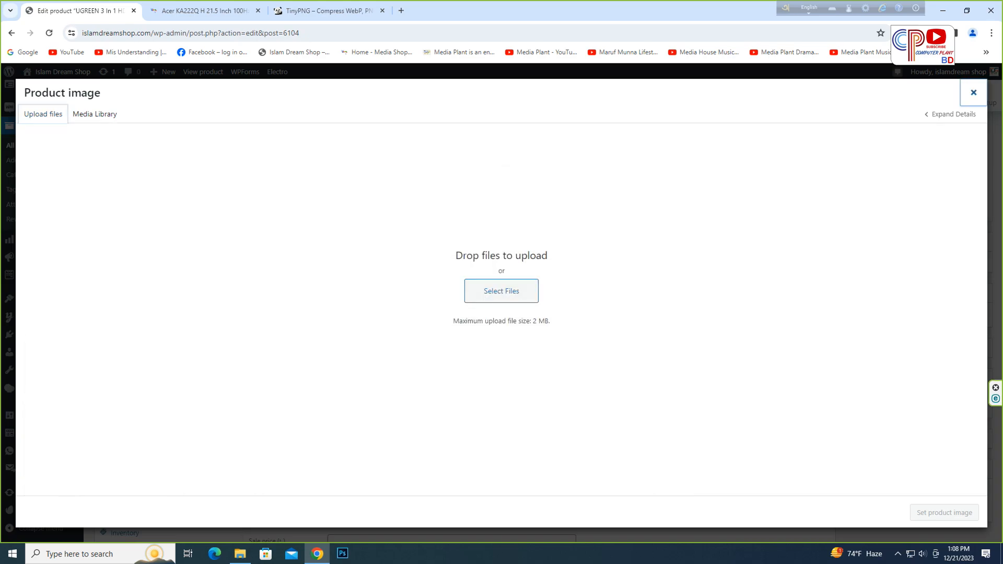
key(Escape)
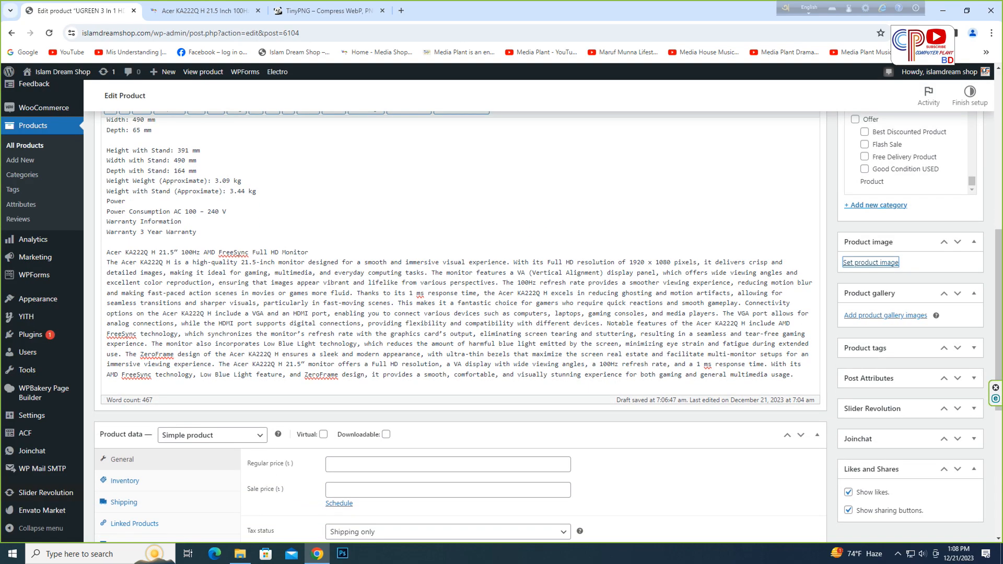
key(Return)
click(502, 291)
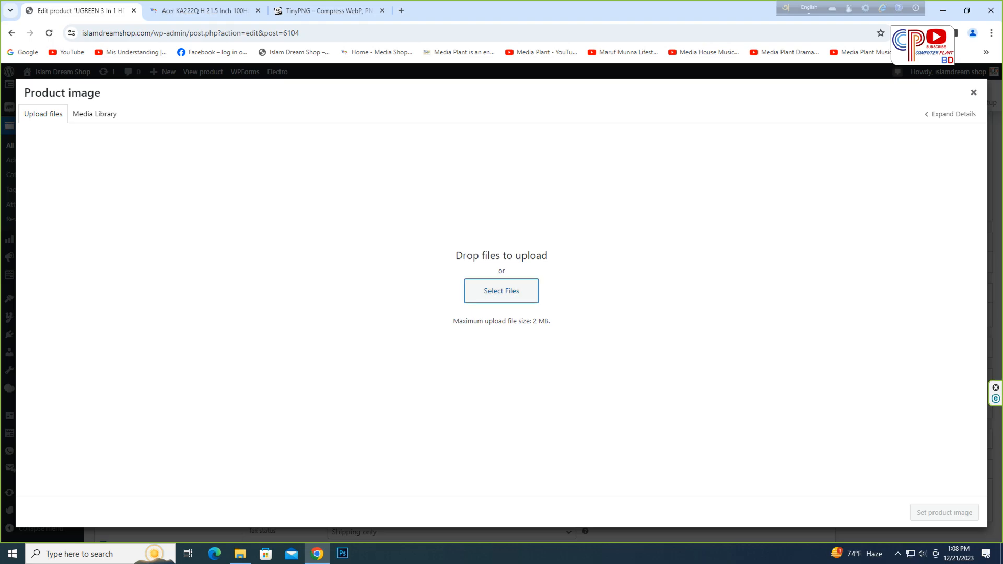
click(316, 209)
key(Return)
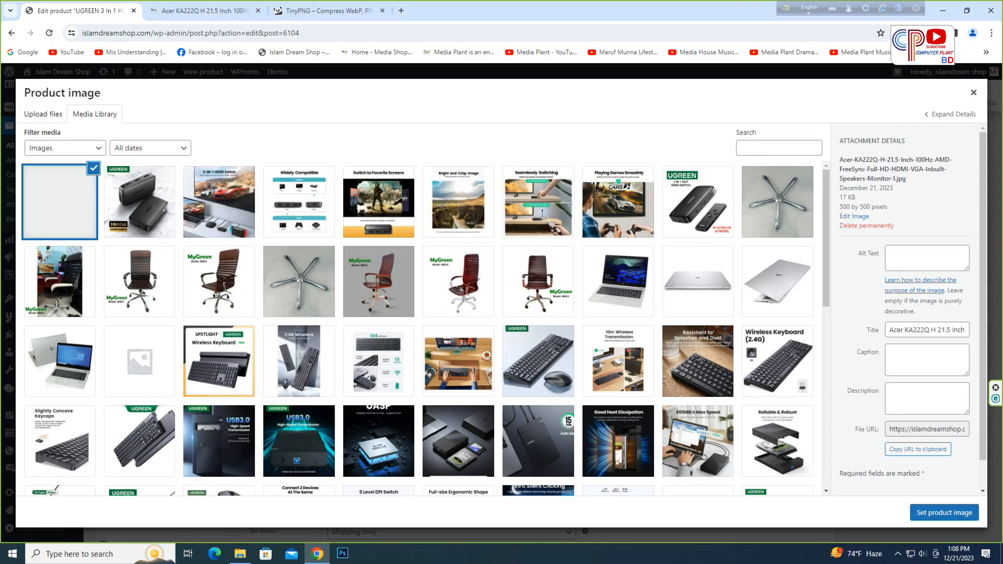
click(945, 512)
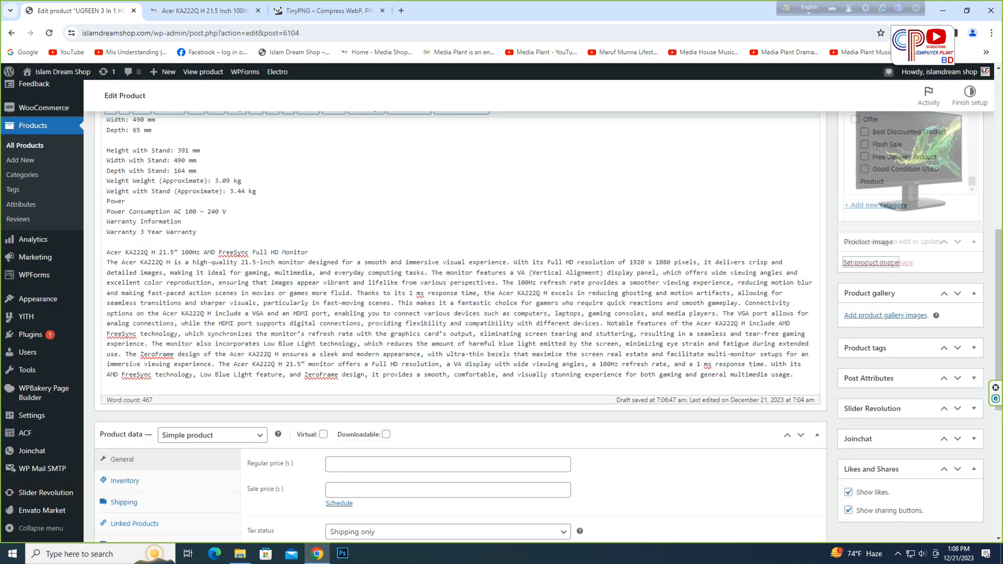
- Upload the other two compressed monitor images and add them to the product gallery
click(878, 364)
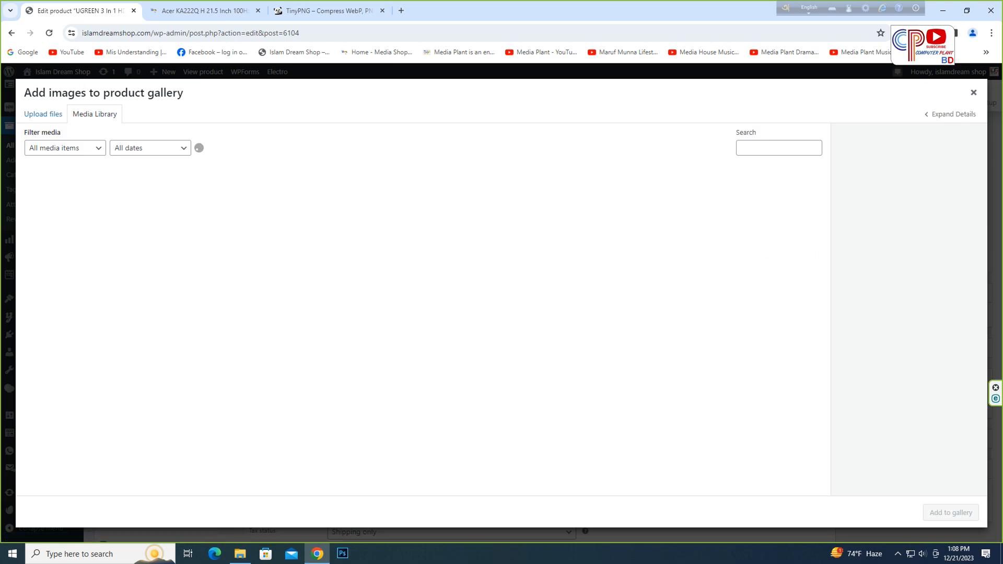
click(43, 113)
click(501, 291)
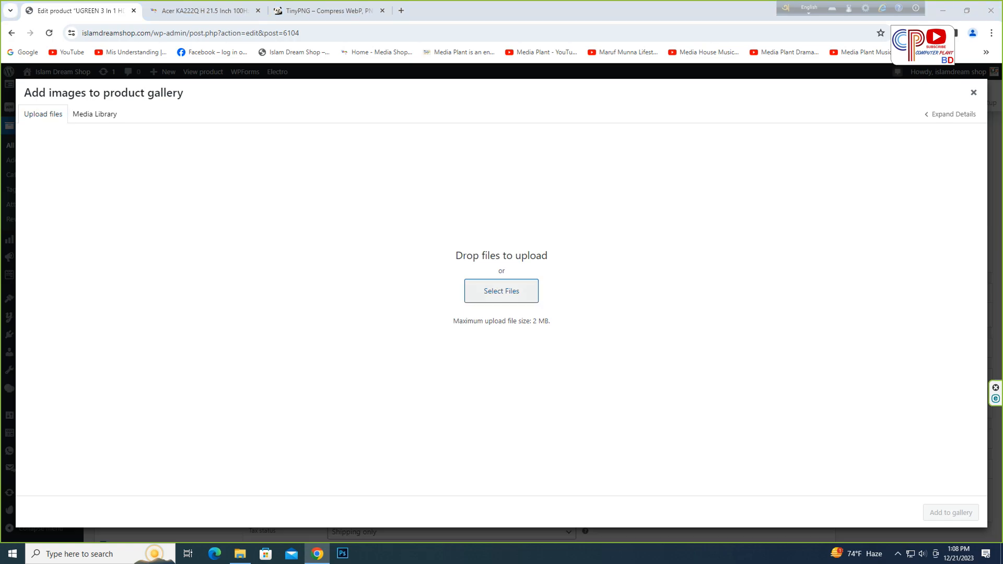
drag(381, 275, 434, 233)
click(607, 394)
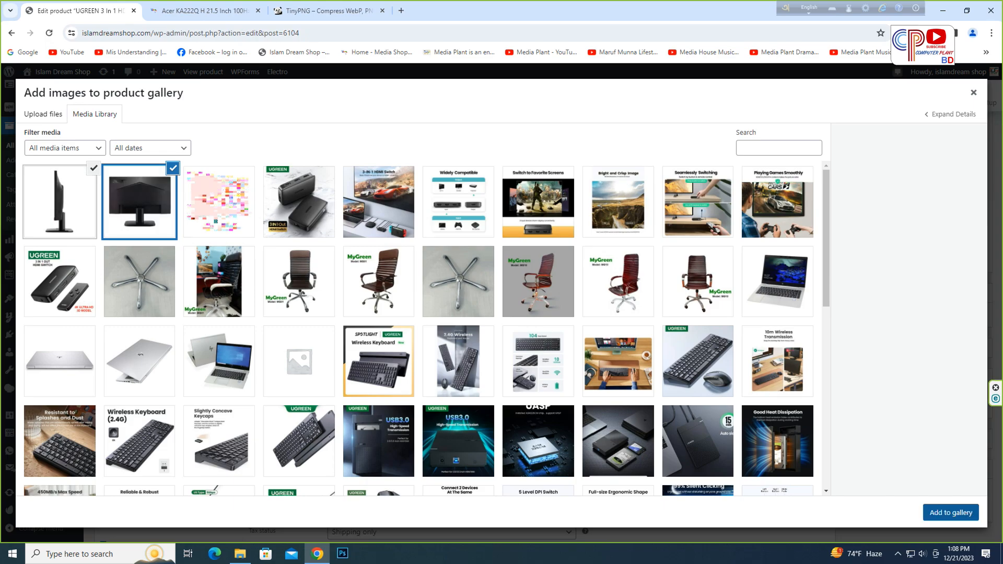
click(951, 513)
- Publish the product and return to the All Products list
scroll(459, 314, down, 6)
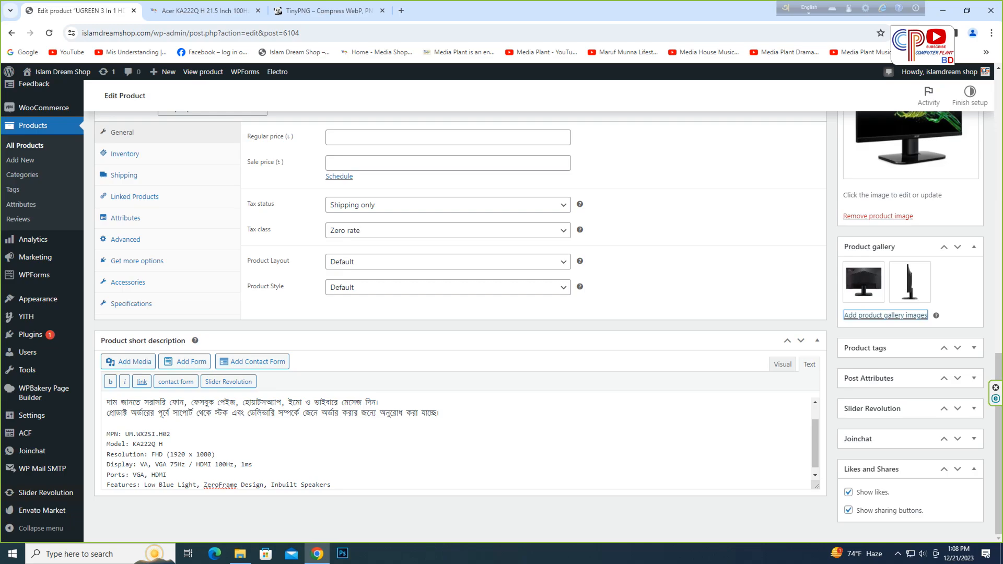
scroll(459, 444, up, 10)
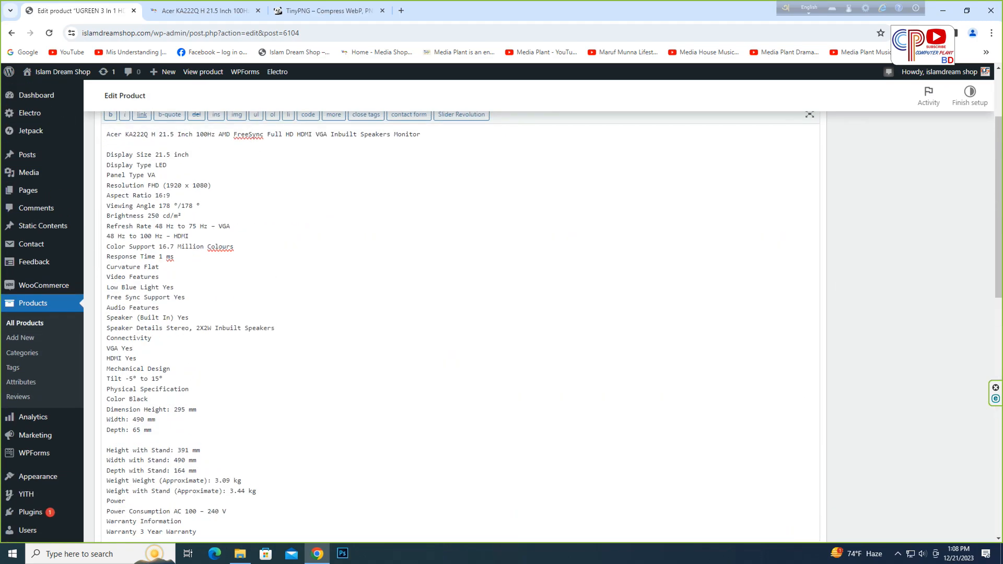
click(240, 554)
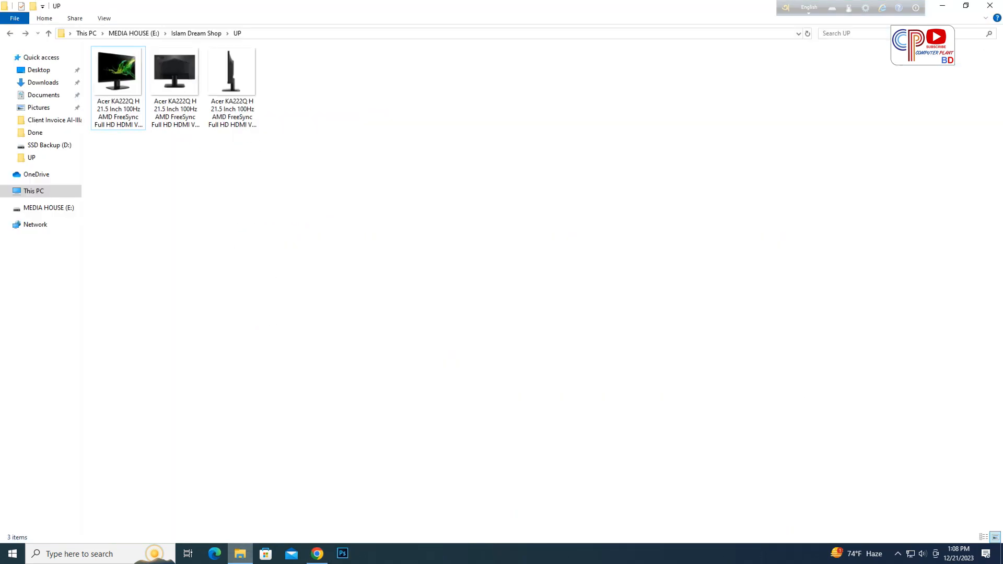
click(317, 554)
scroll(460, 339, up, 3)
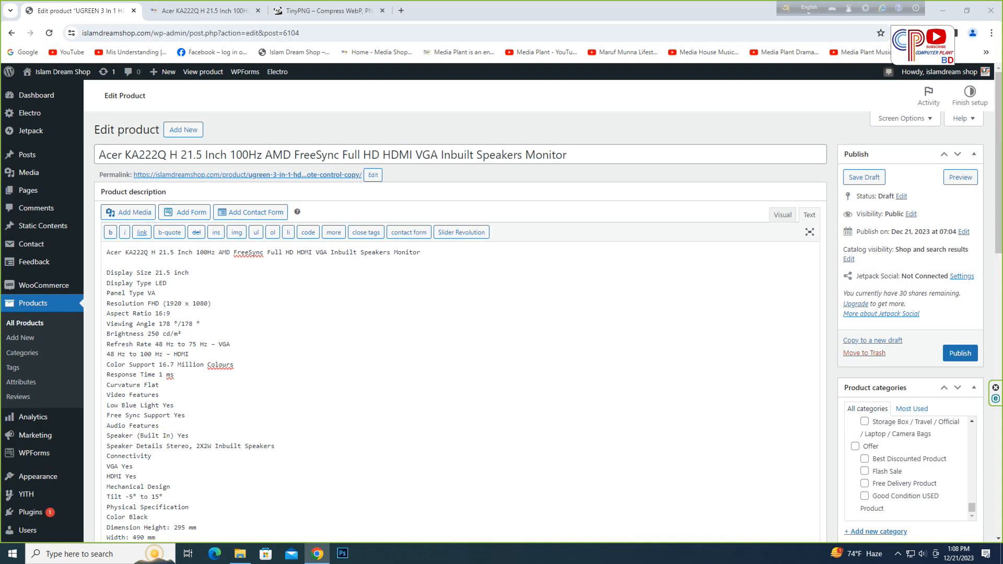
click(960, 353)
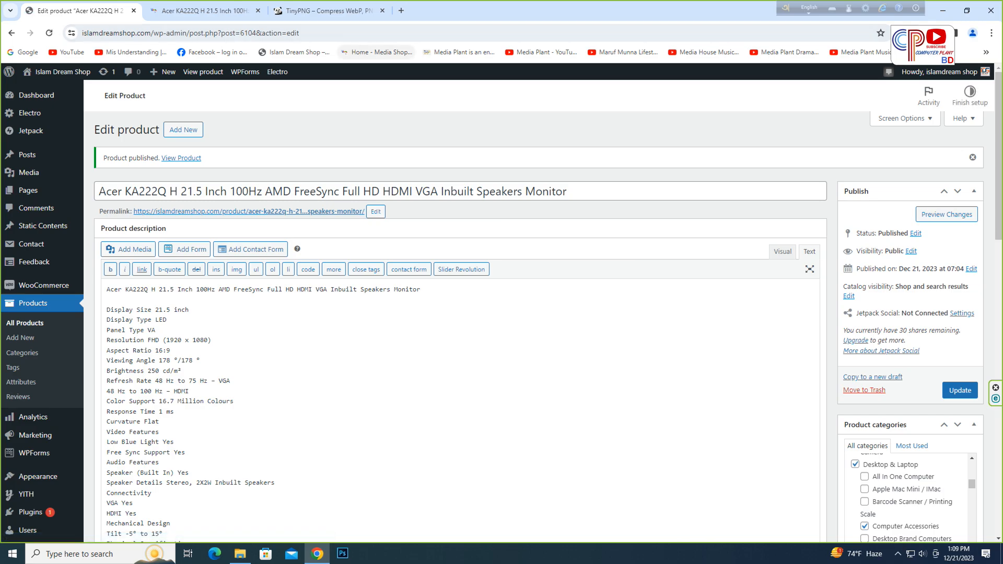
click(25, 323)
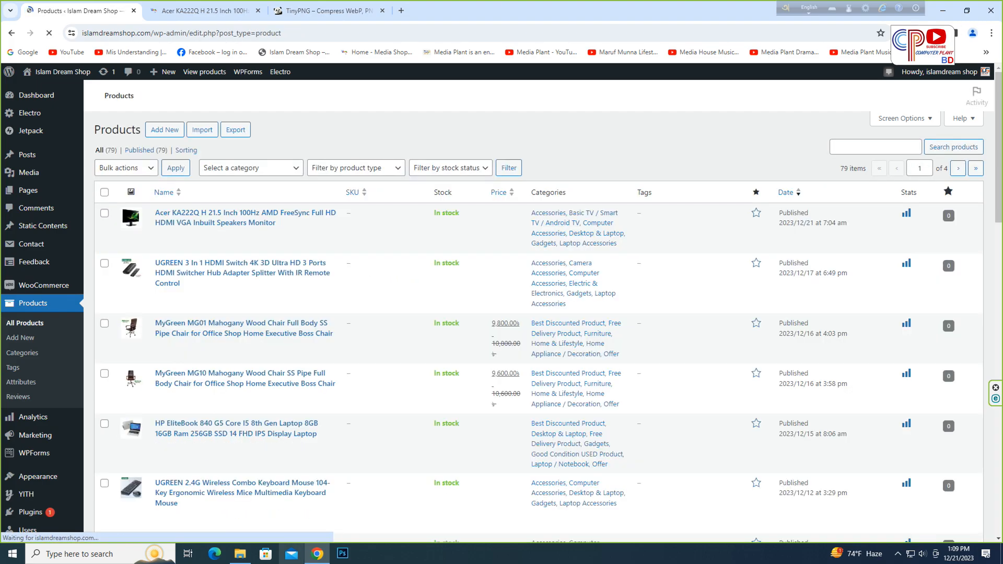
- Duplicate the Acer KA222Q H 21.5 Inch monitor product from the product list
click(240, 553)
click(240, 554)
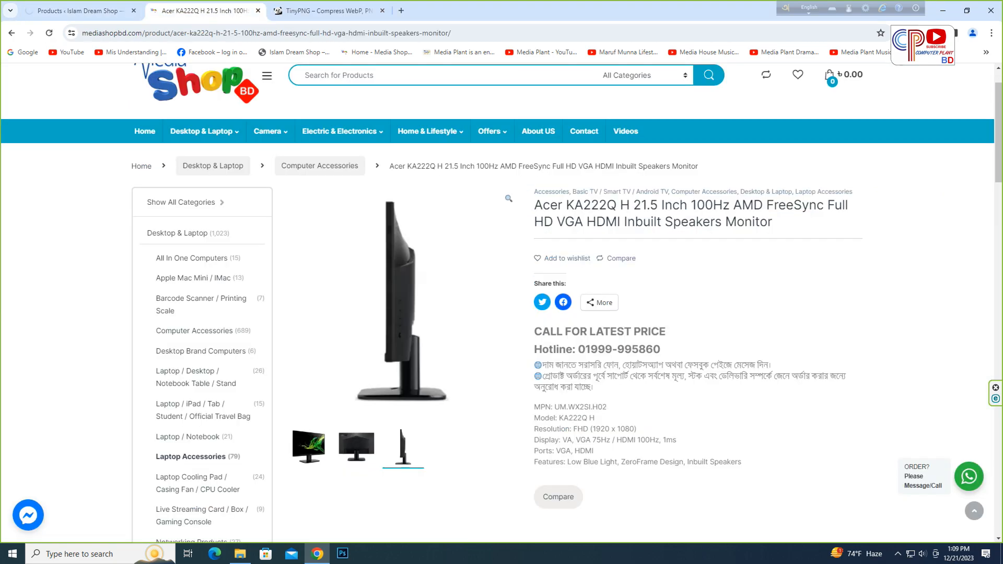
key(ctrl+Tab)
- Open the Acer Nitro QG221Q H product page on the Media Shop BD site and copy its title
click(11, 32)
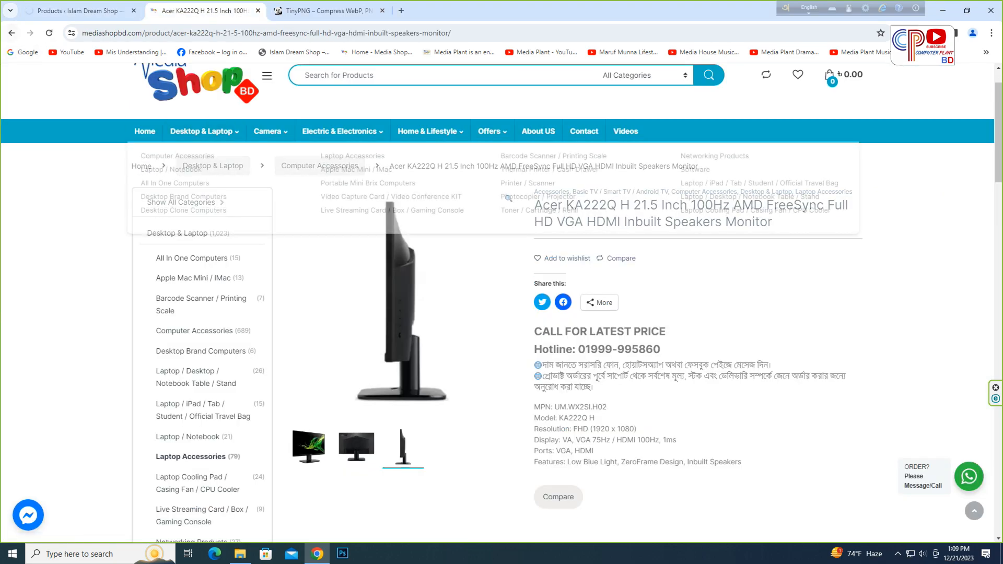
scroll(436, 261, up, 1)
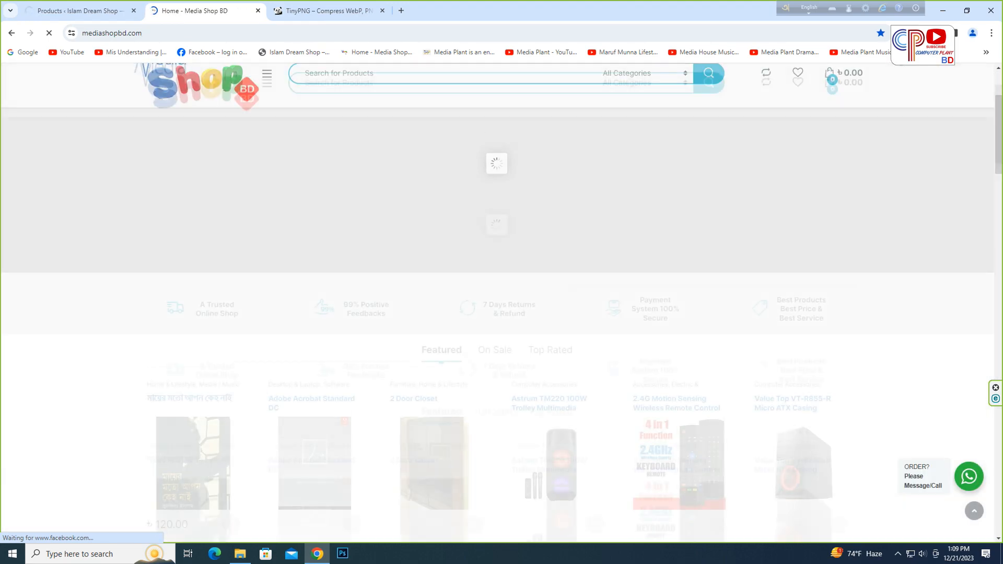
scroll(496, 235, down, 12)
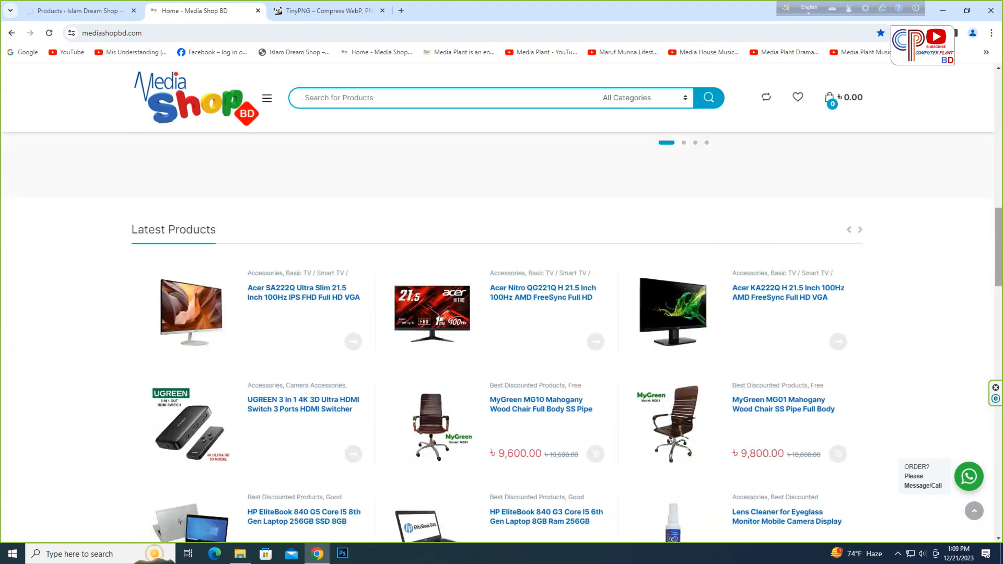
right_click(443, 206)
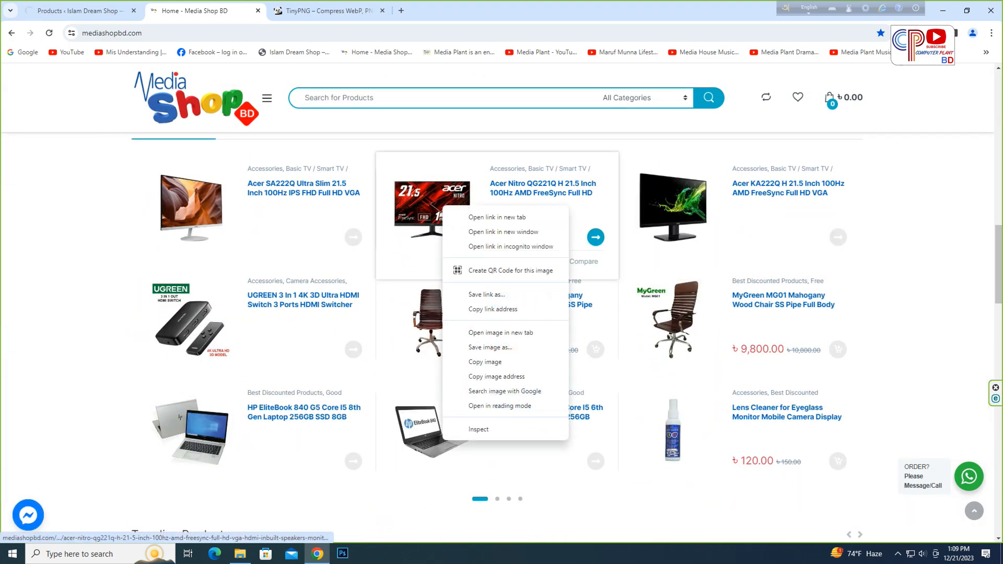
click(442, 206)
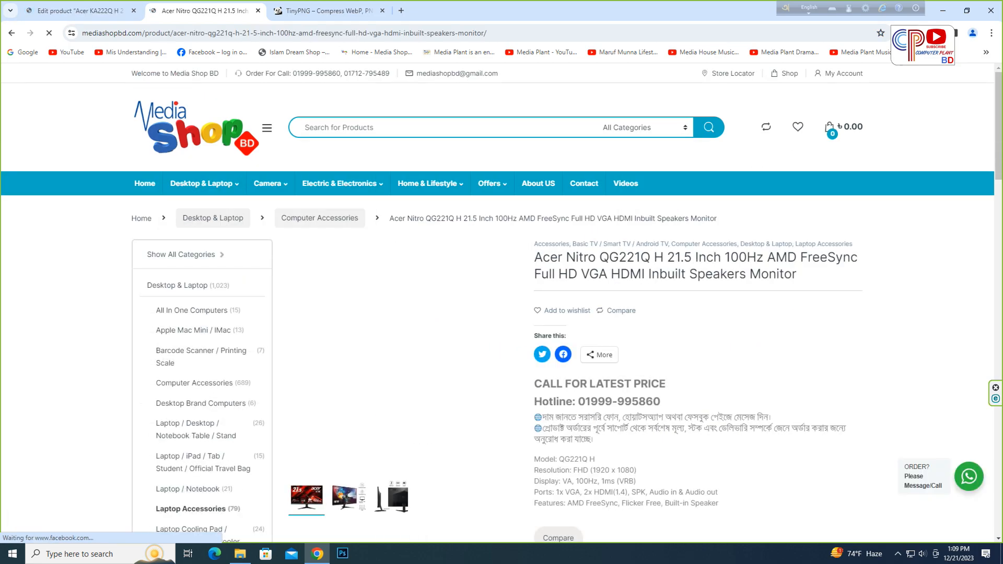
drag(798, 274, 534, 257)
right_click(826, 264)
click(841, 276)
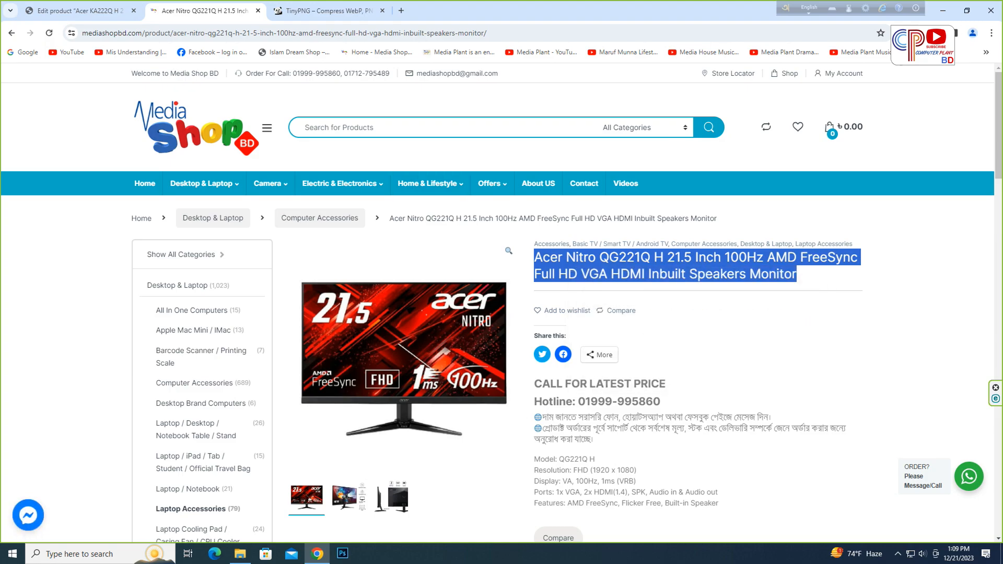
- Replace the duplicated product's title with the copied Acer Nitro QG221Q H title
click(80, 10)
click(653, 155)
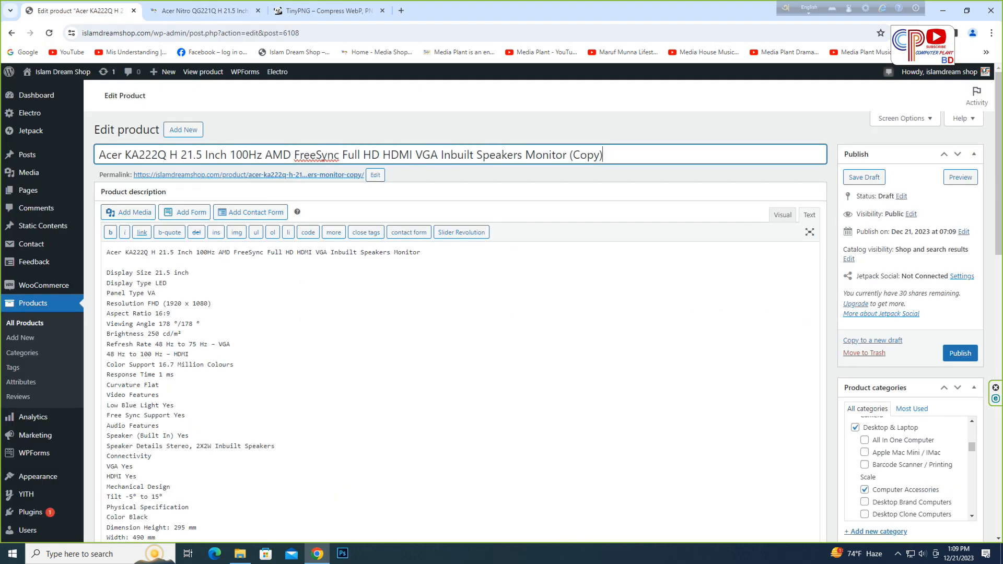
key(ctrl+a)
key(BackSpace)
key(ctrl+v)
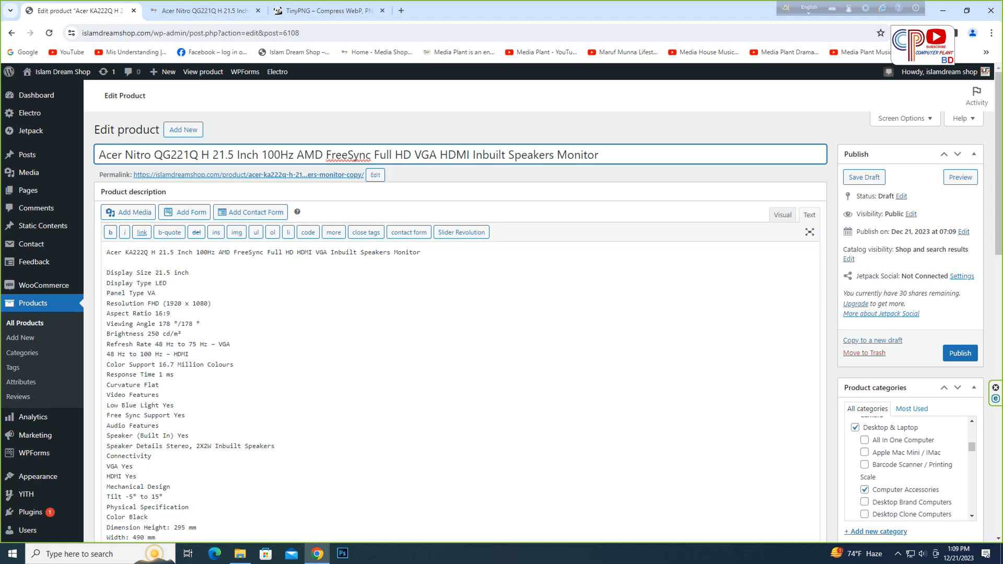
- Move "VGA" after "HDMI" in the product title
drag(438, 155, 416, 156)
right_click(418, 158)
click(434, 190)
key(Delete)
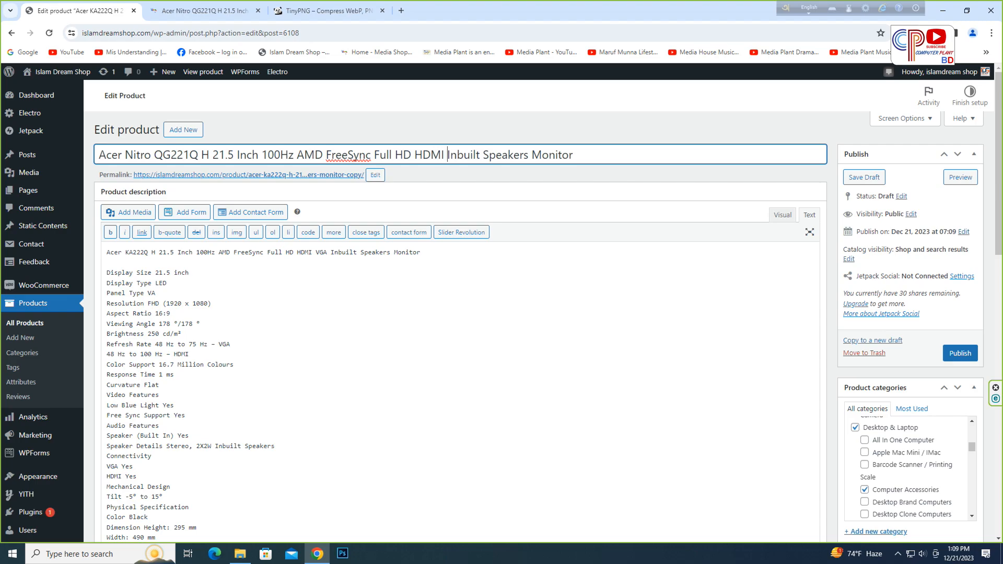
key(ctrl+v)
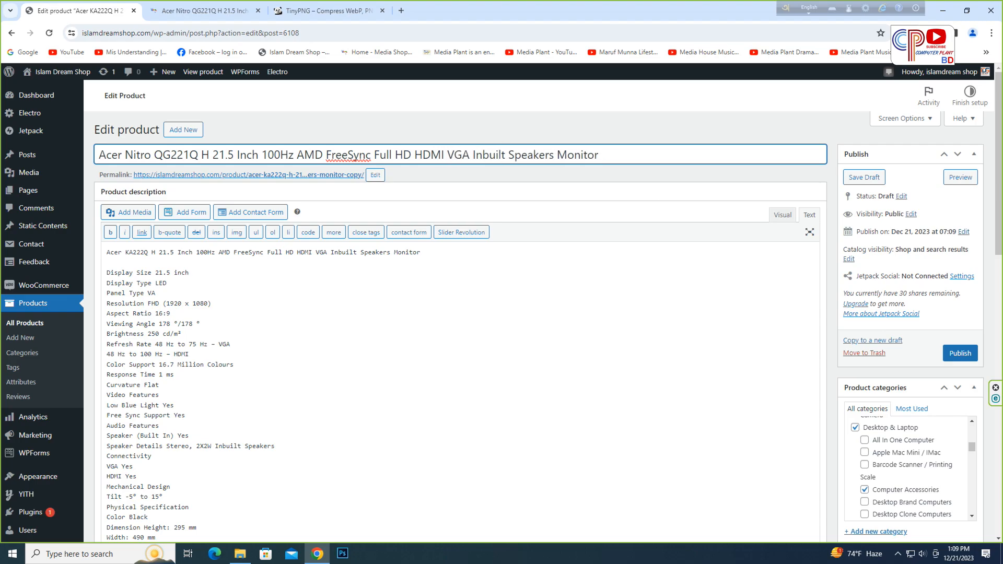
- Clear the product description and paste the product title as its first line
click(235, 364)
key(ctrl+a)
key(Delete)
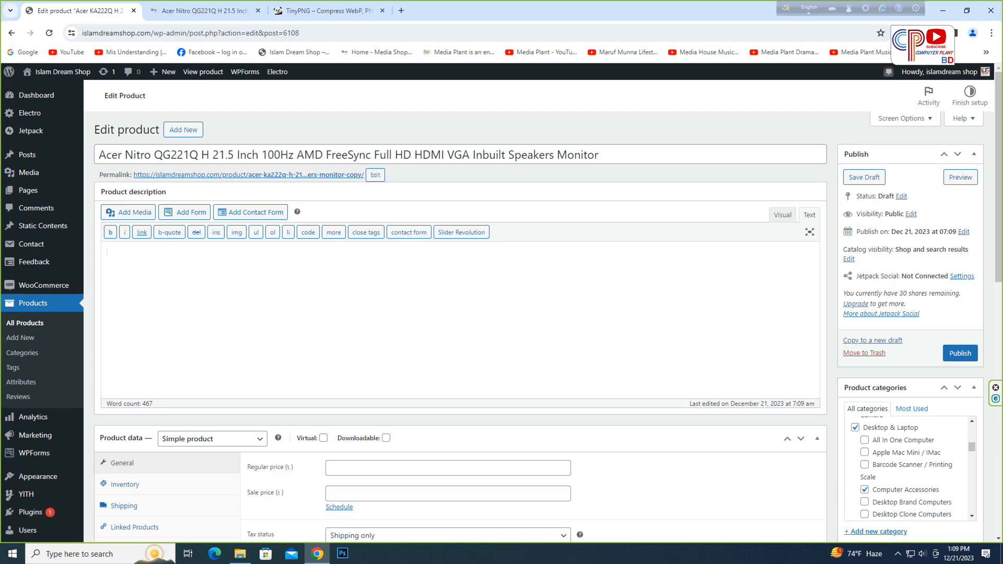
click(491, 155)
key(ctrl+a)
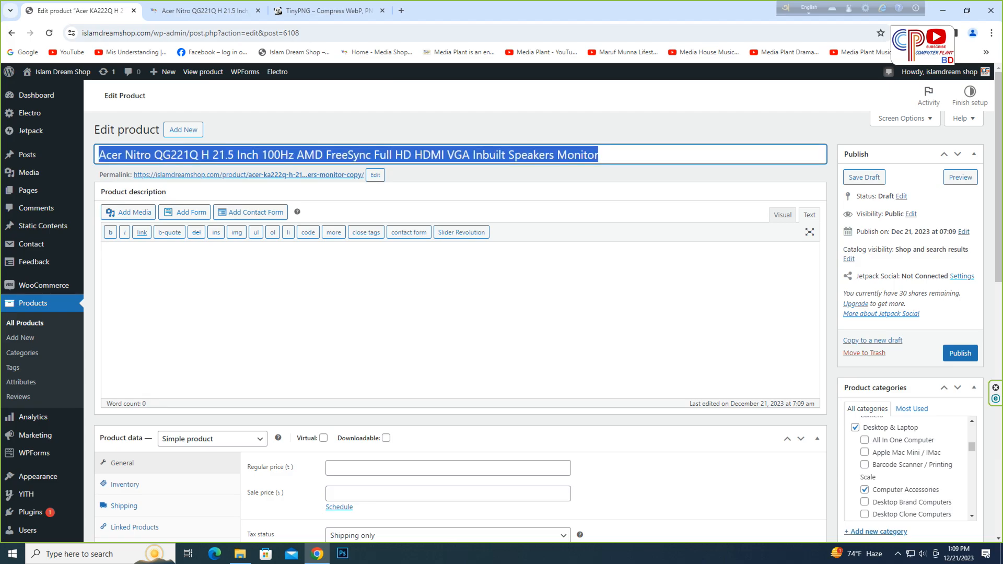
right_click(472, 152)
click(499, 201)
click(444, 295)
key(ctrl+v)
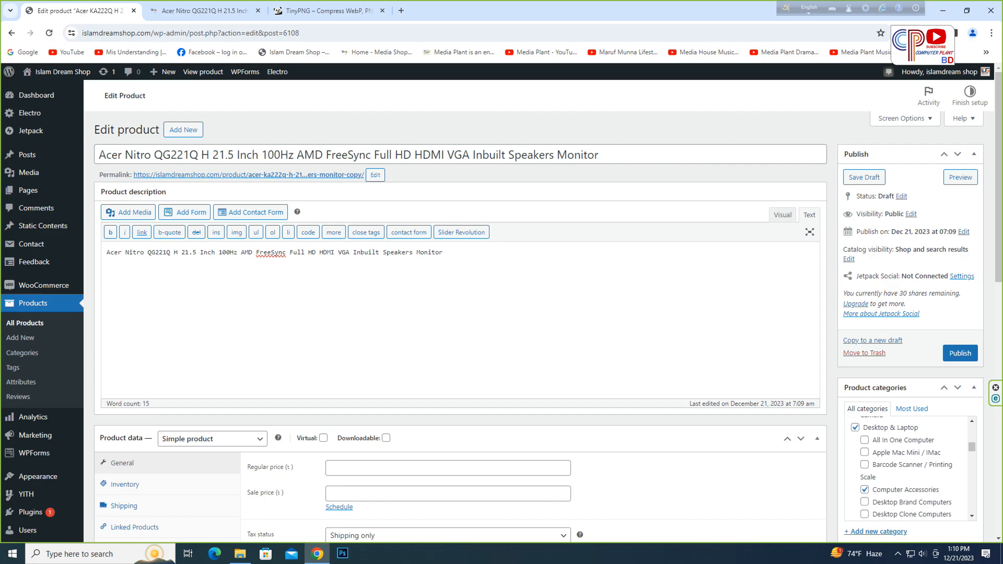
- Copy the short spec list from Model to Features on the Acer Nitro product page
click(205, 11)
scroll(502, 303, down, 3)
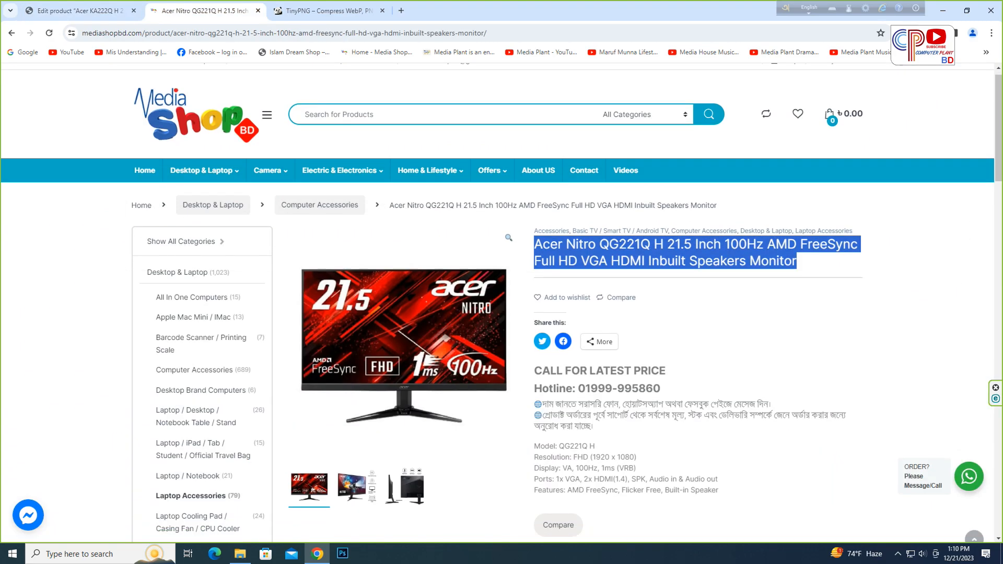
drag(534, 302, 719, 346)
right_click(586, 320)
click(603, 330)
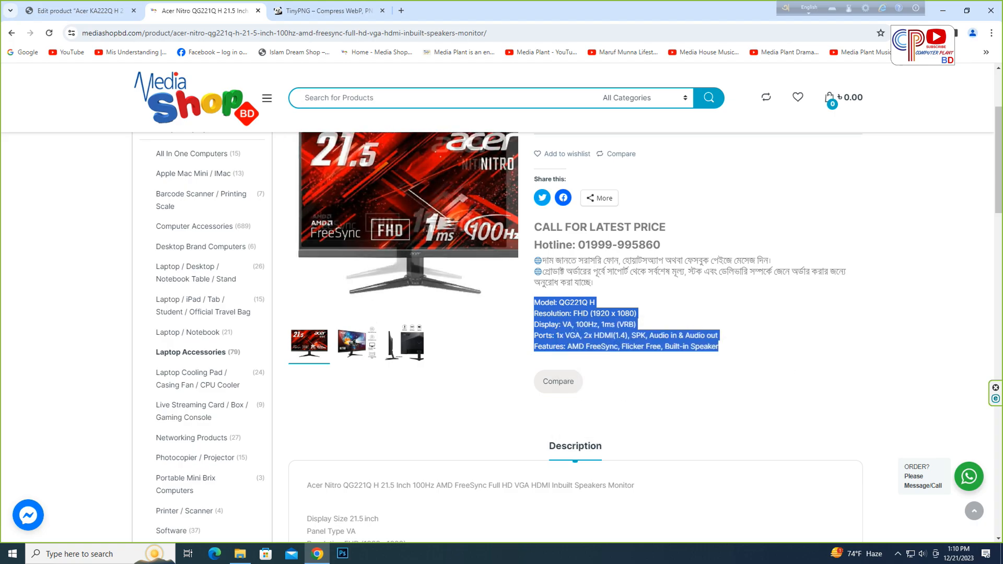
- Replace the spec lines in the short description with the copied Acer Nitro specs
click(78, 10)
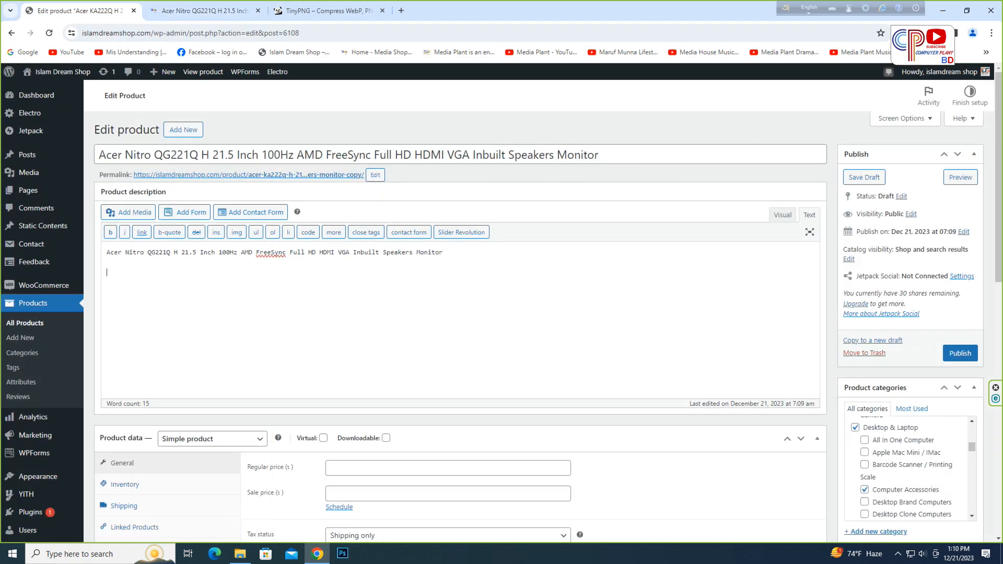
scroll(454, 314, down, 15)
drag(107, 213, 331, 233)
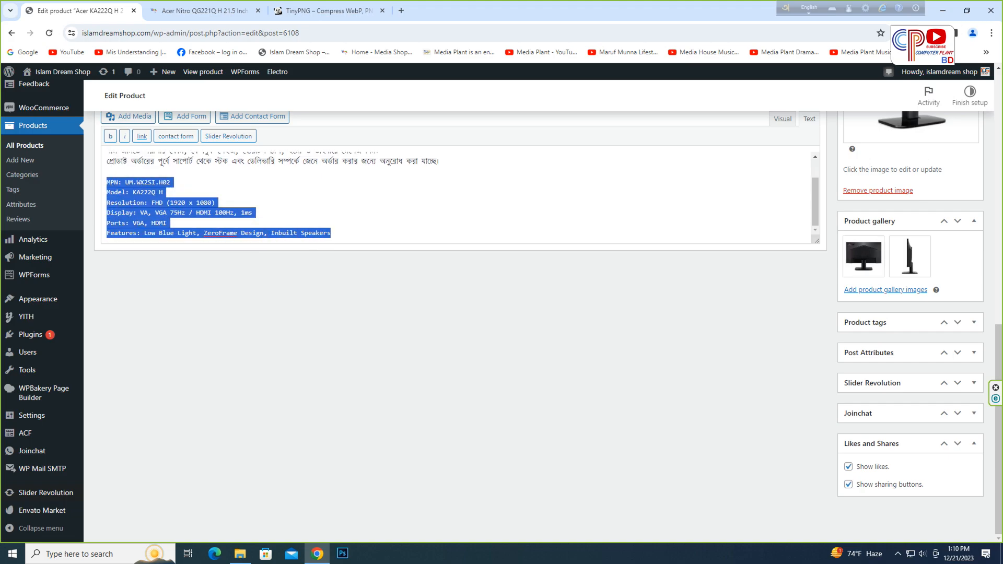
key(BackSpace)
key(ctrl+v)
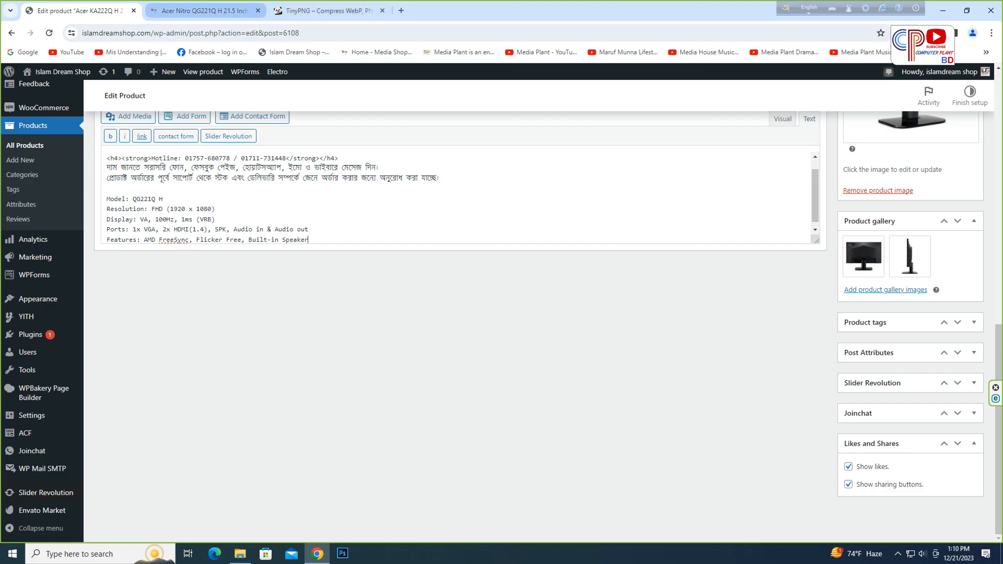
- Copy the full specification list and description text from the Acer Nitro product page
click(204, 10)
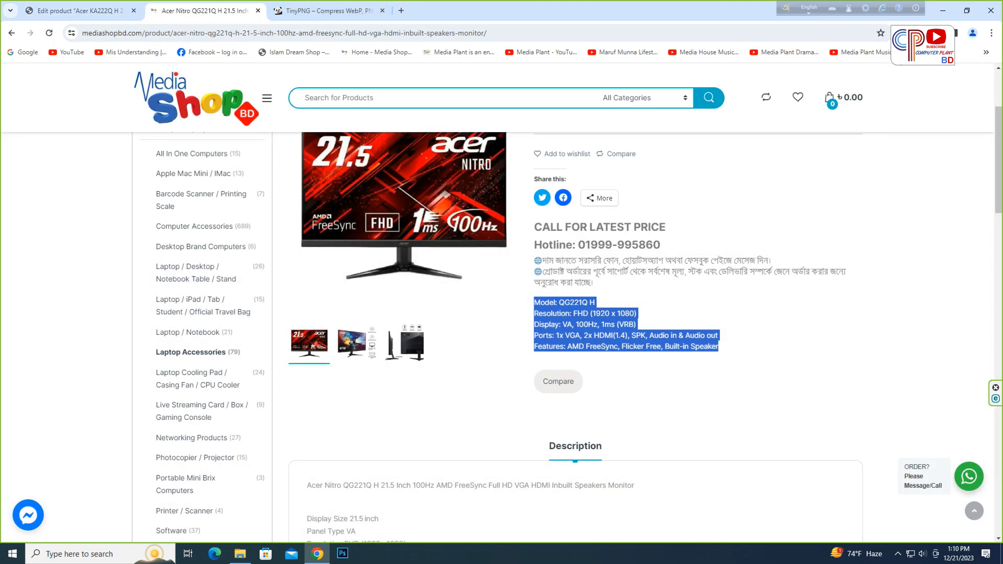
scroll(575, 334, down, 7)
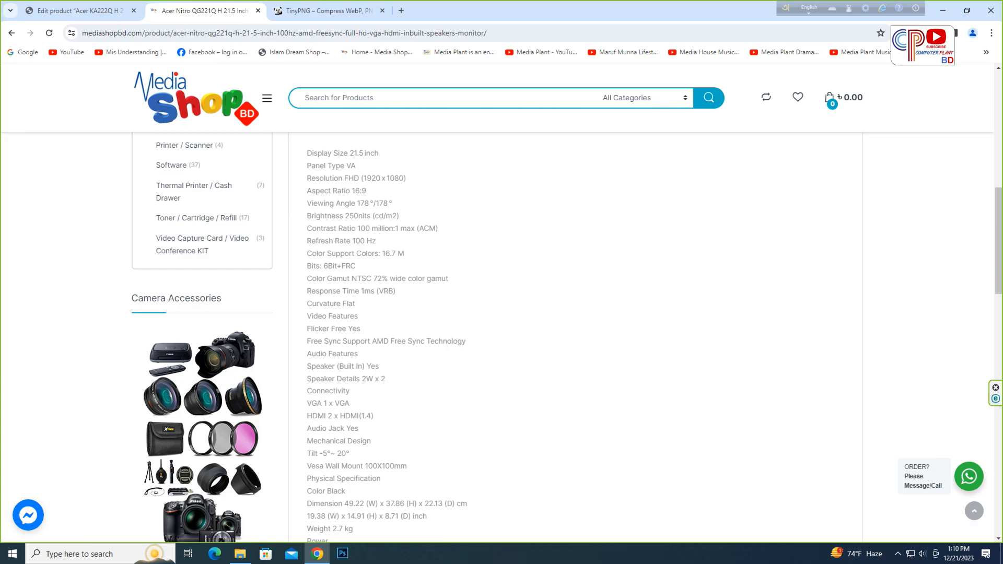
drag(307, 153, 804, 449)
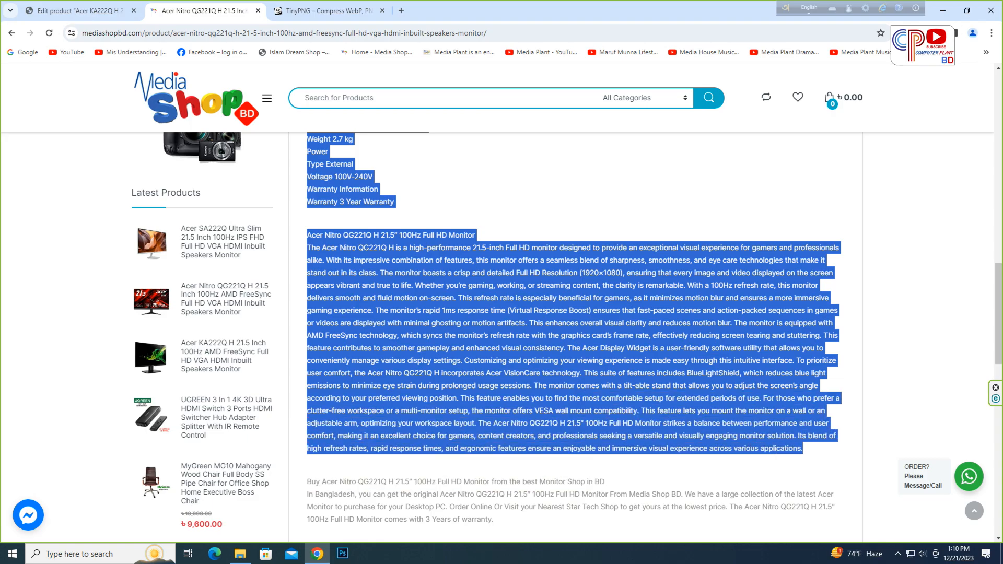
scroll(575, 338, up, 2)
scroll(574, 337, up, 7)
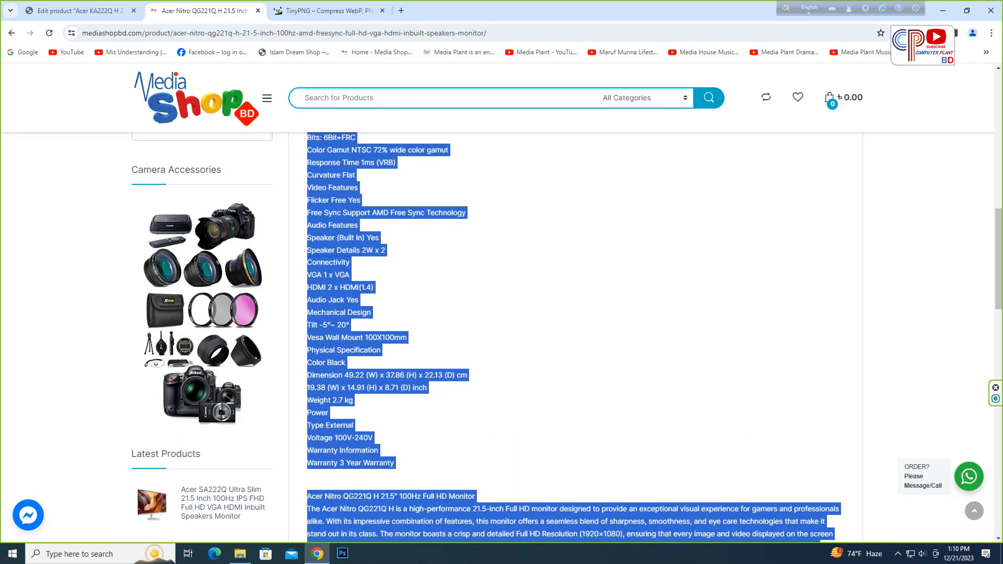
right_click(337, 254)
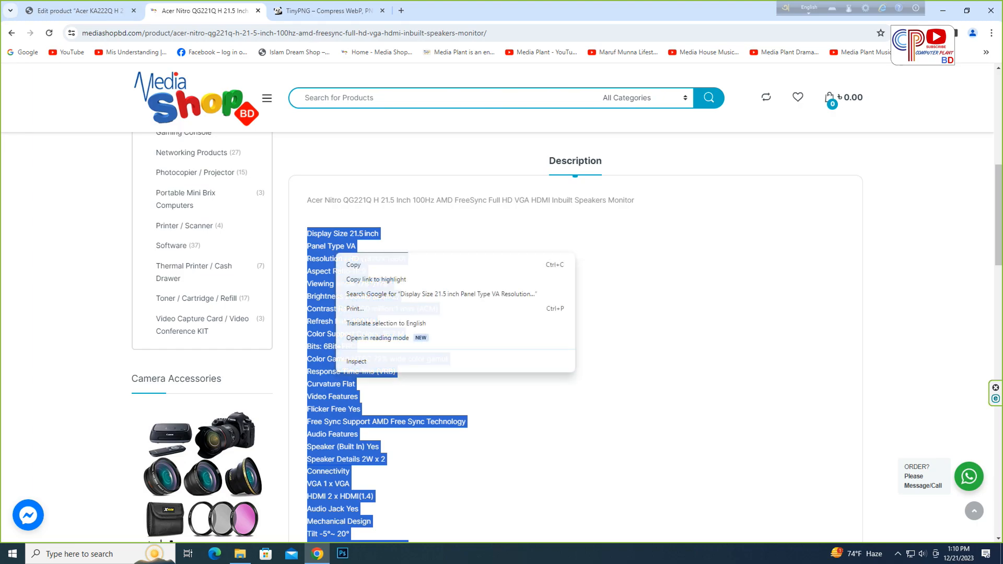
click(353, 265)
- Paste the copied specifications and description into the product description below the title
click(80, 10)
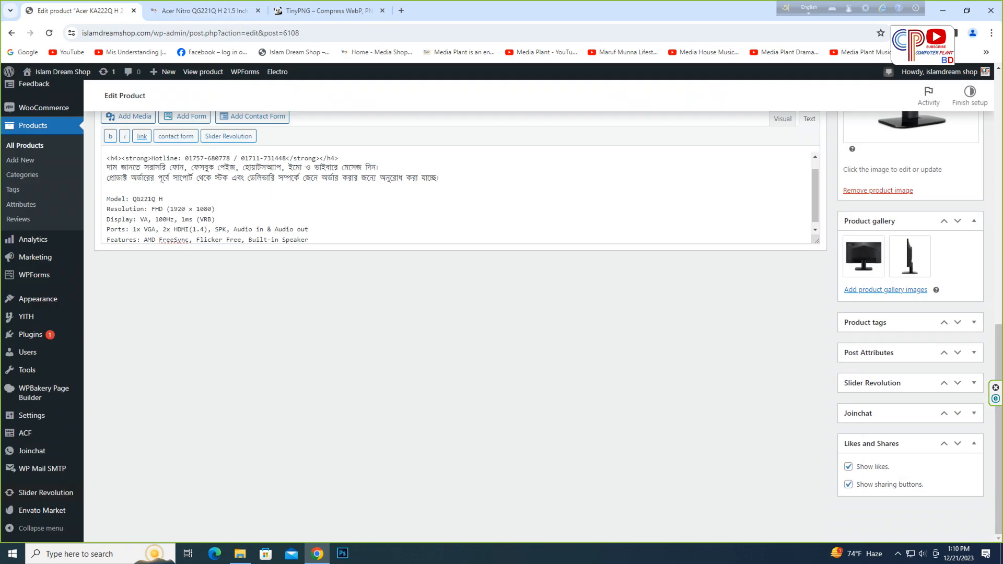
scroll(502, 314, up, 10)
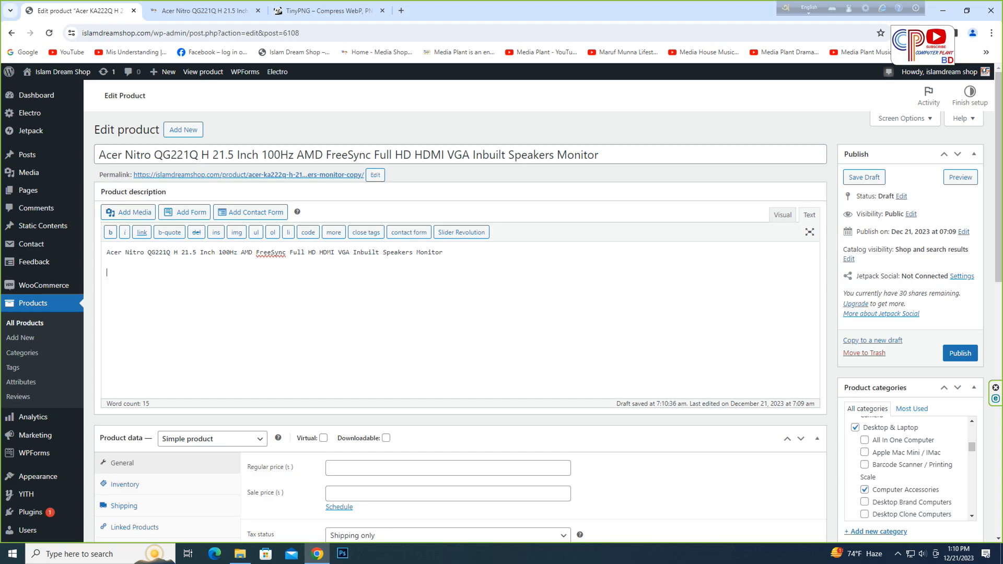
key(ctrl+v)
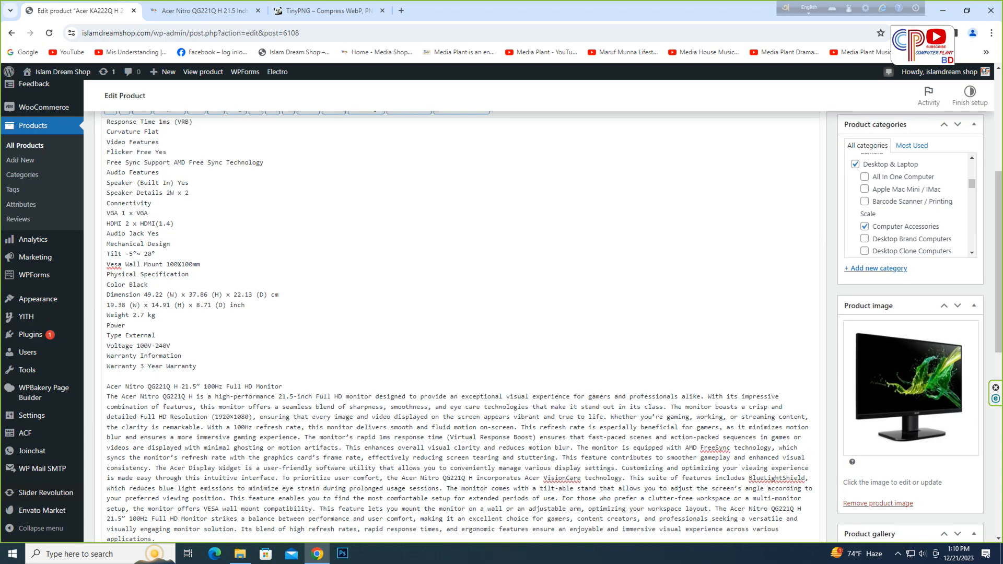
- Scroll through the pasted product description to review it
scroll(455, 314, down, 2)
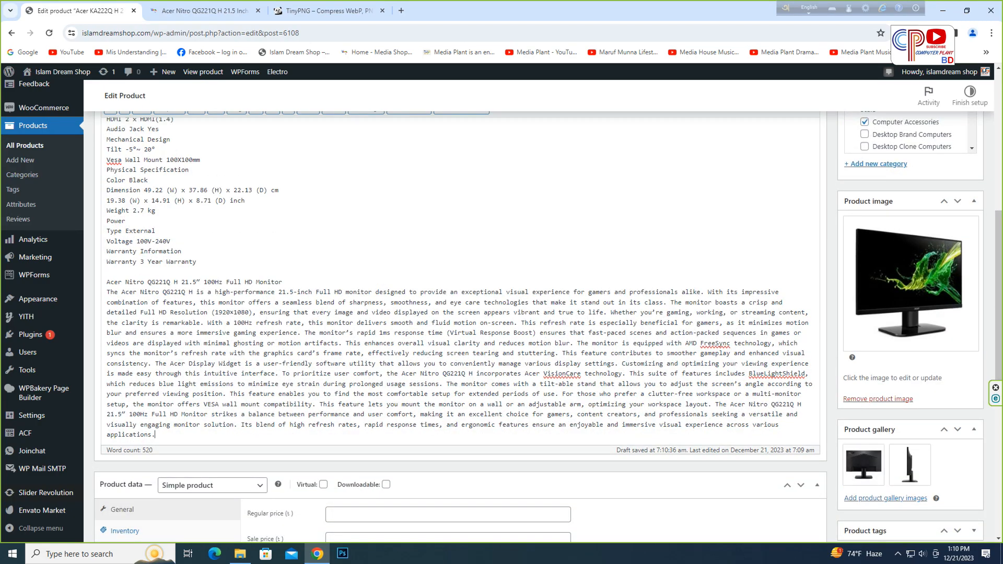
scroll(455, 314, up, 2)
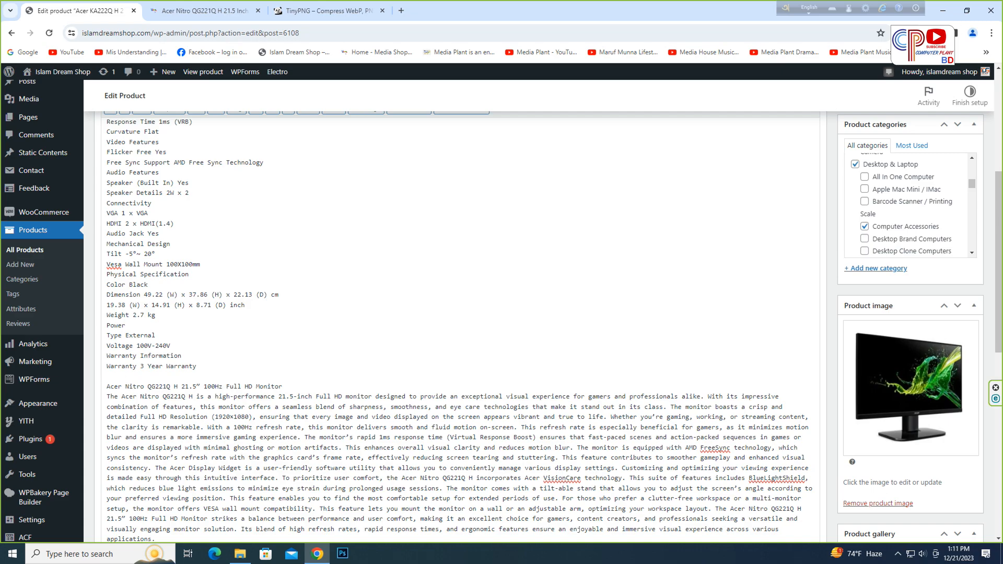
scroll(454, 313, up, 5)
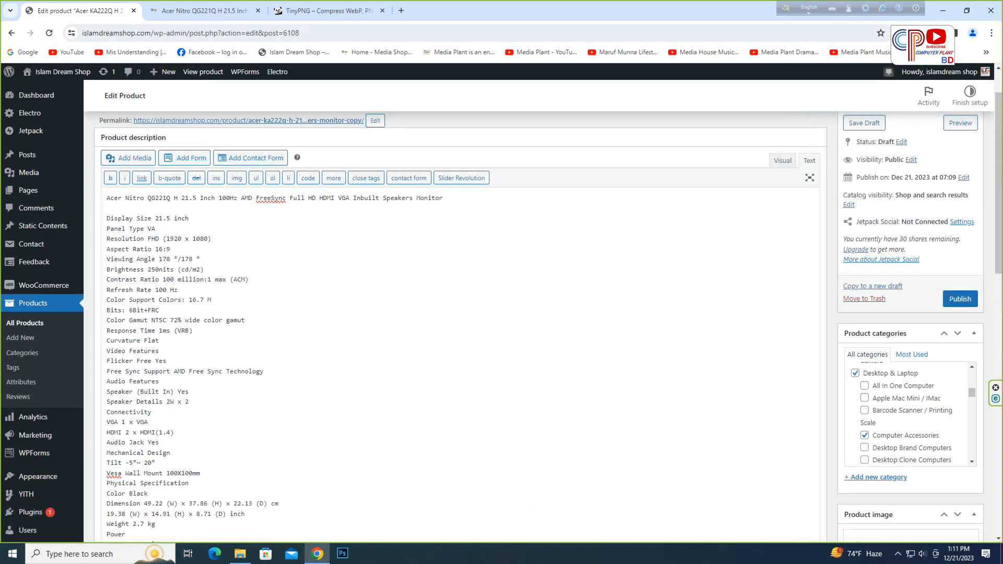
scroll(454, 313, down, 3)
scroll(455, 313, down, 2)
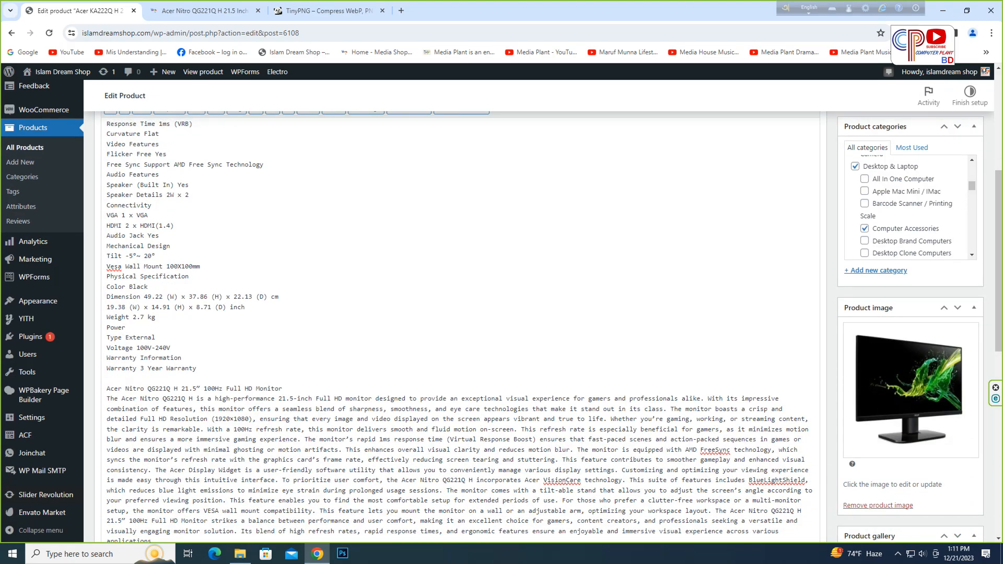
scroll(454, 314, up, 2)
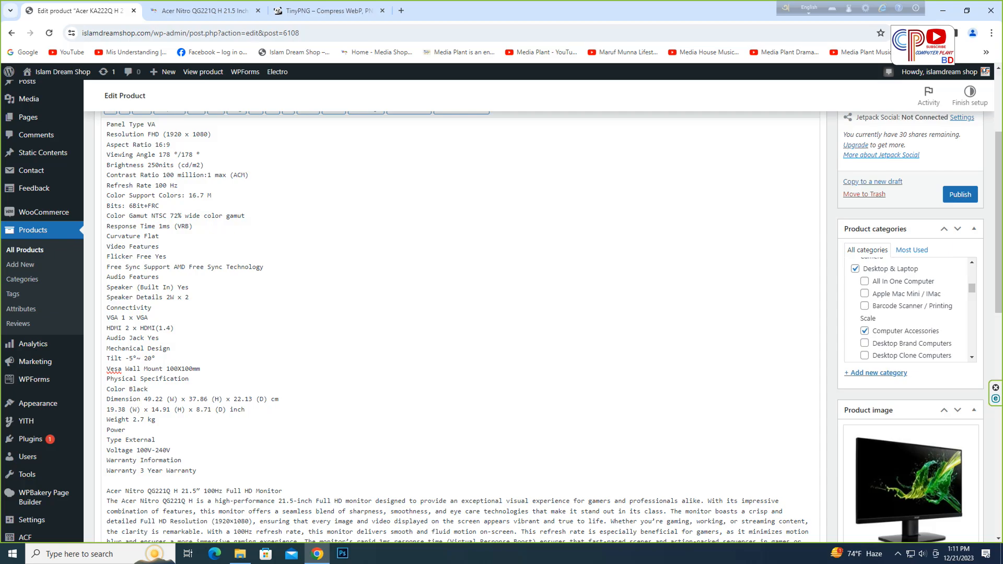
scroll(883, 397, down, 4)
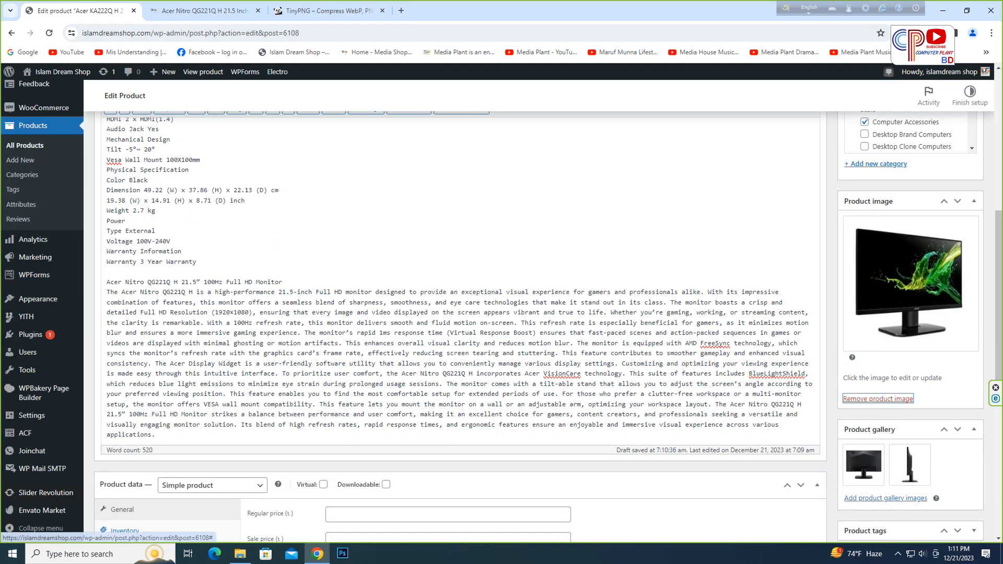
- Remove the product image and both product gallery images
click(878, 399)
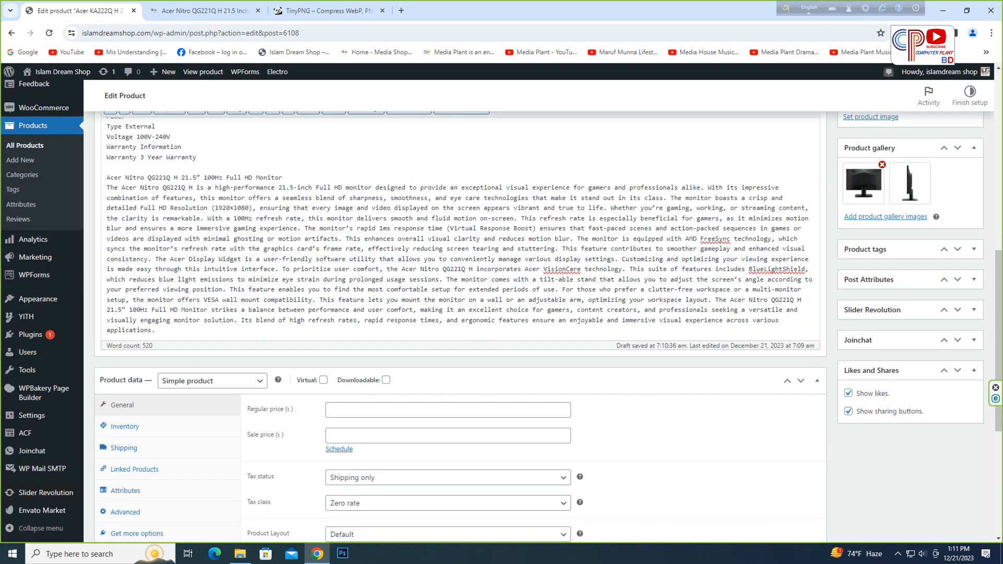
click(883, 165)
click(883, 164)
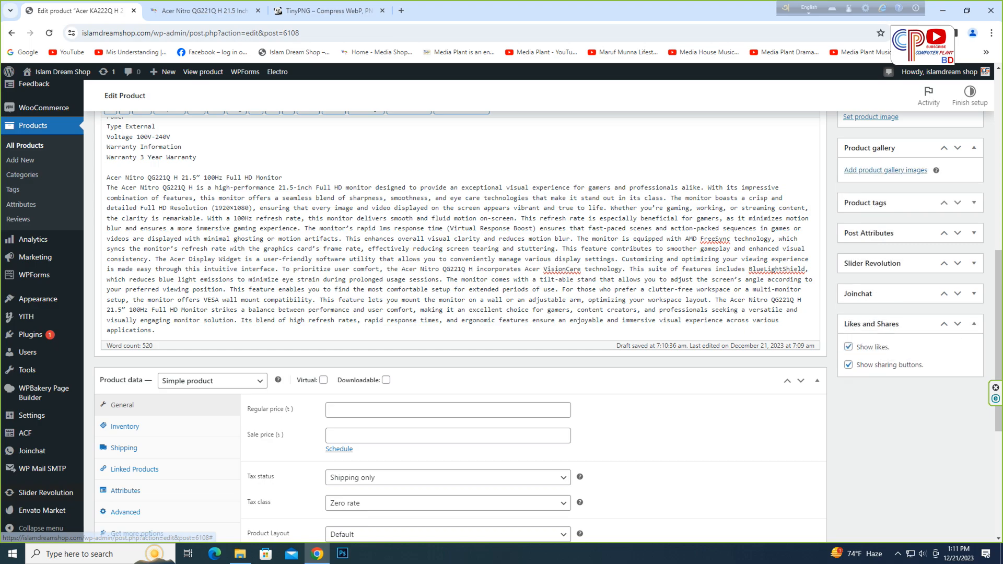
- Paste the copied key specifications into the product short description
scroll(543, 327, down, 3)
scroll(543, 326, up, 5)
scroll(459, 324, up, 4)
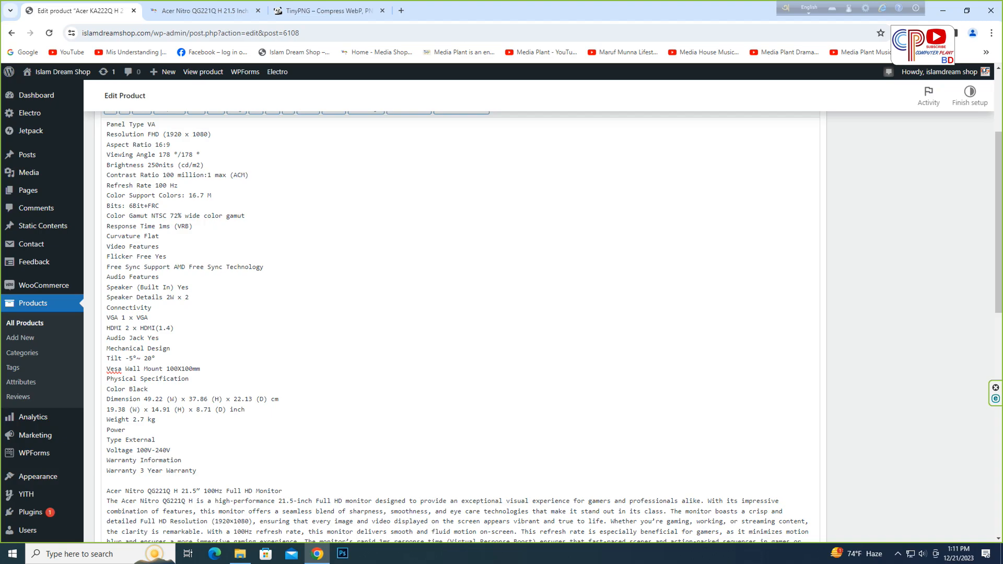
scroll(459, 324, down, 15)
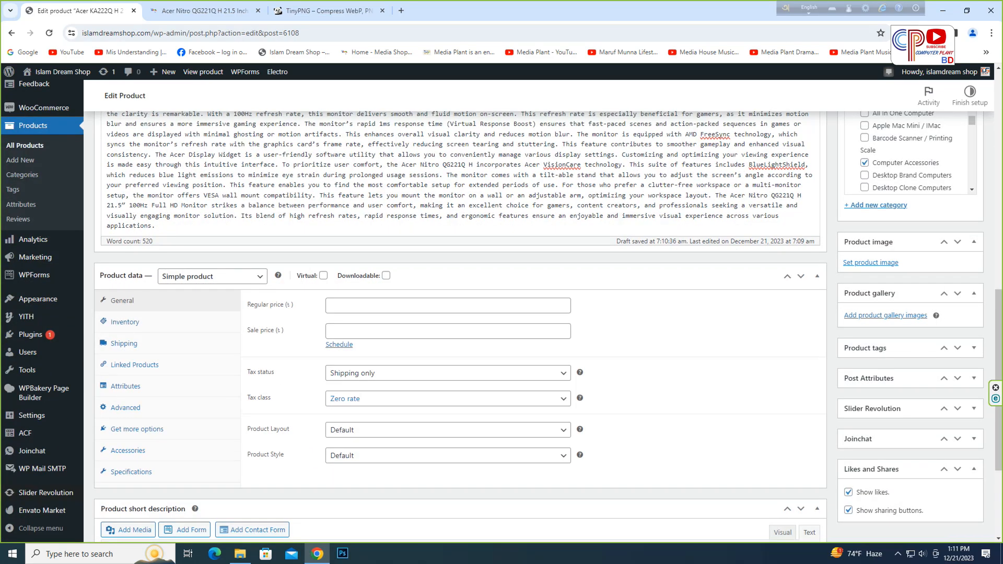
key(ctrl+v)
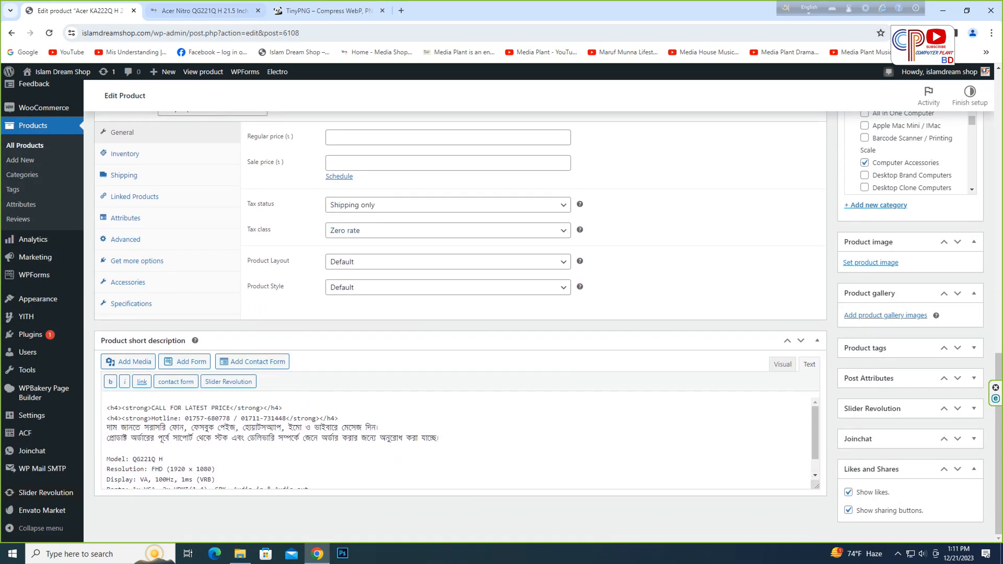
- Switch to the Acer Nitro product page and save its first product image as 01
click(205, 10)
scroll(399, 313, up, 10)
right_click(399, 329)
click(428, 355)
text(01)
key(Return)
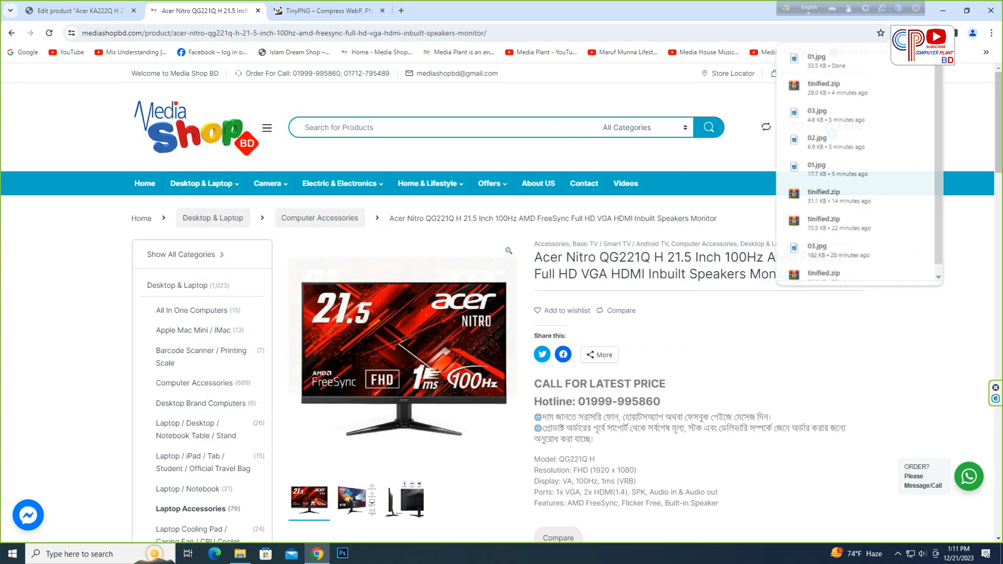
- Save the second and third product images from the source page as 02 and 03
right_click(373, 336)
click(410, 361)
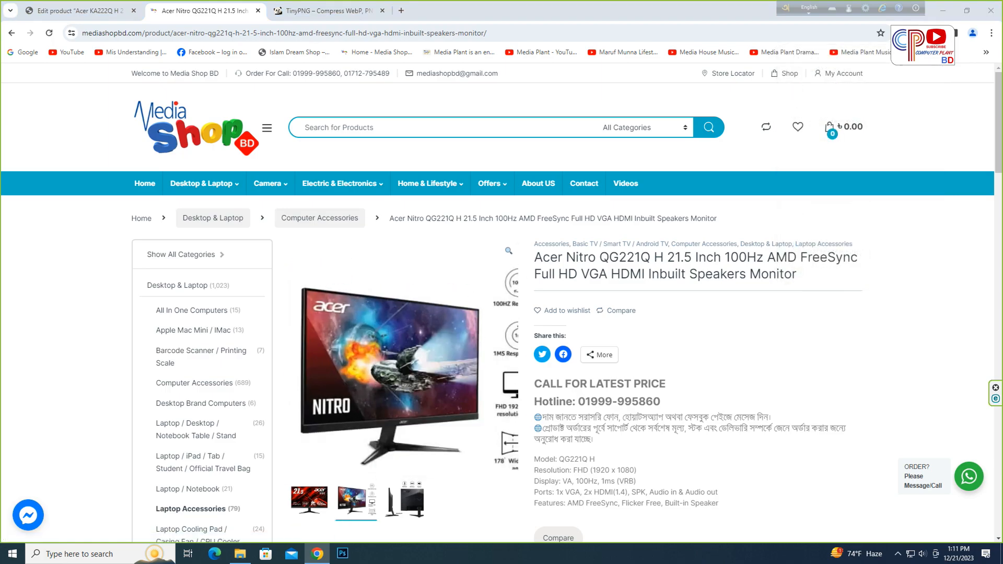
text(02)
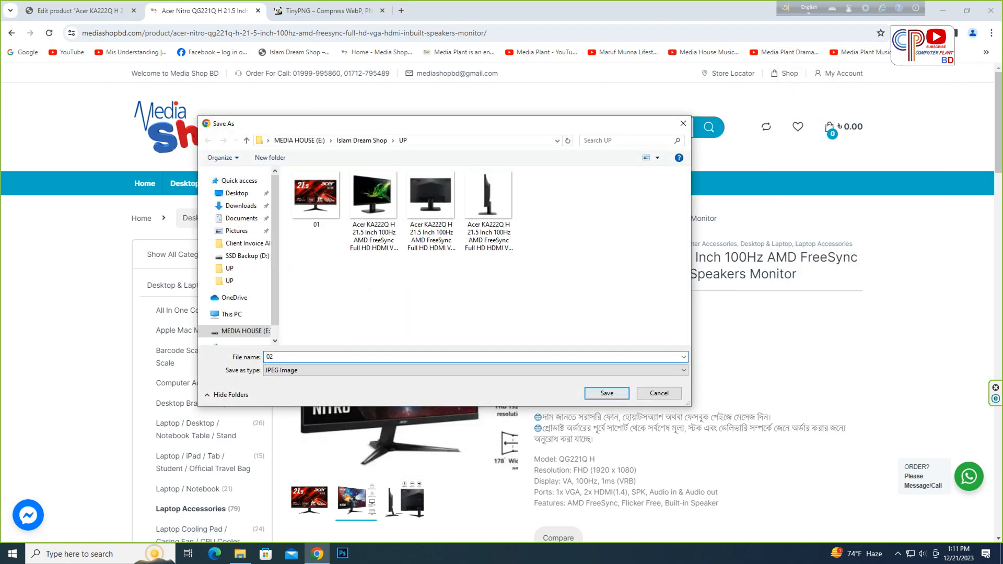
click(606, 393)
right_click(374, 351)
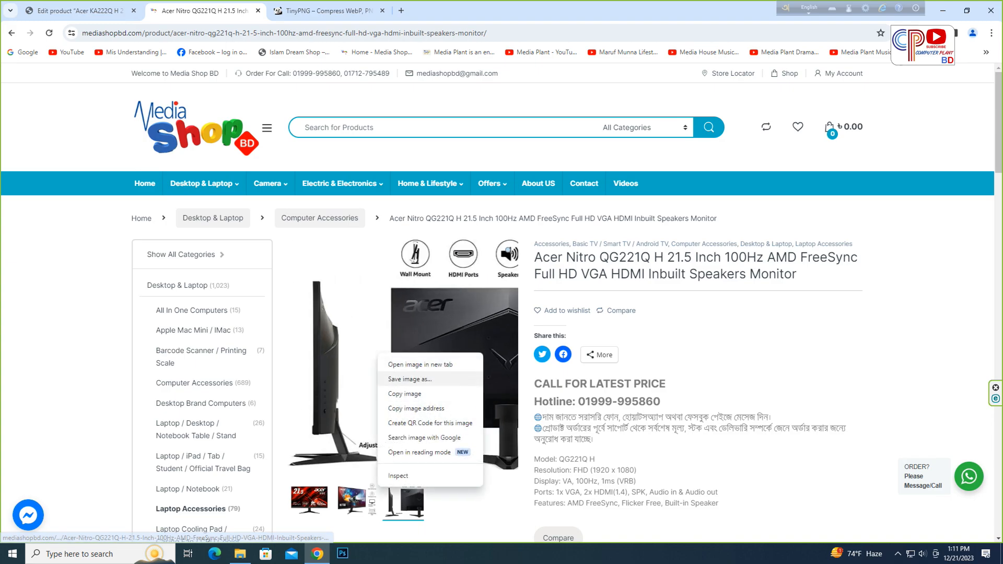
click(407, 378)
text(03)
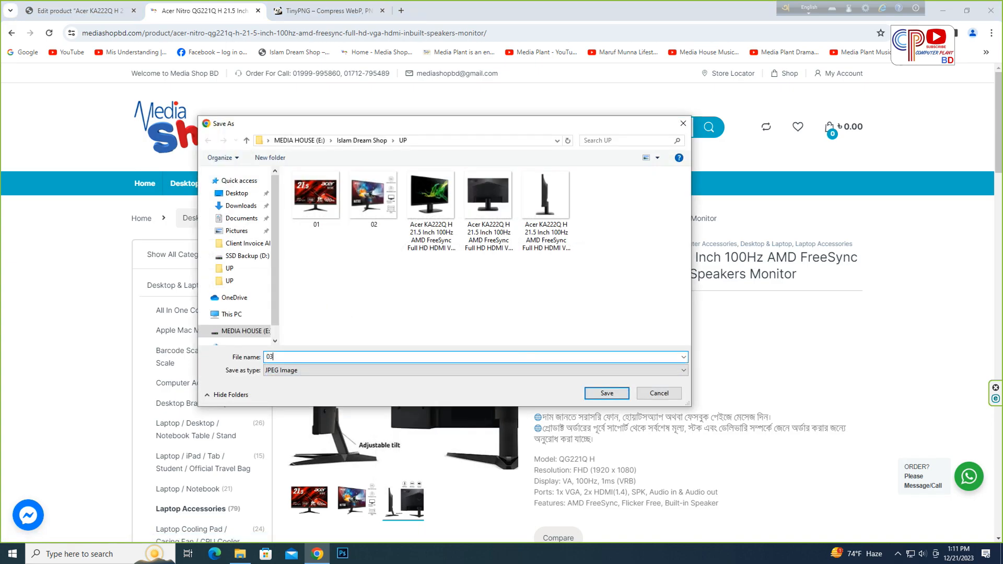
key(Return)
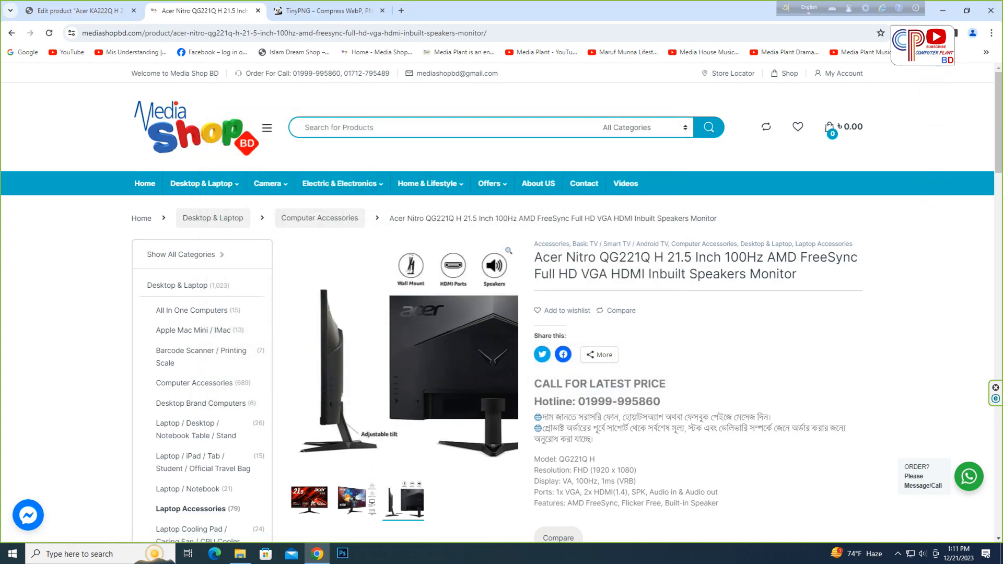
- Return to the product editor and copy the full product title
scroll(502, 277, down, 2)
scroll(502, 303, down, 5)
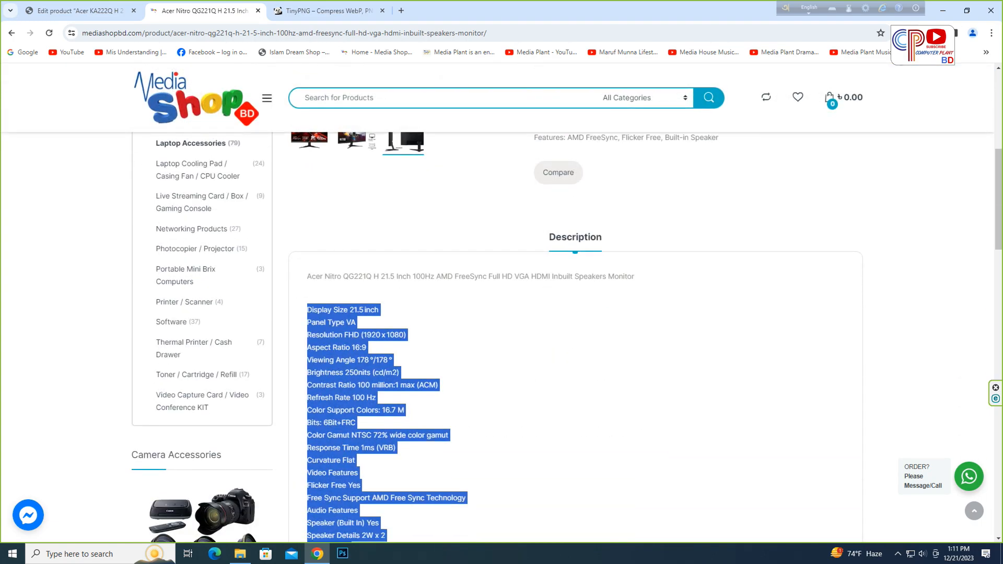
click(79, 10)
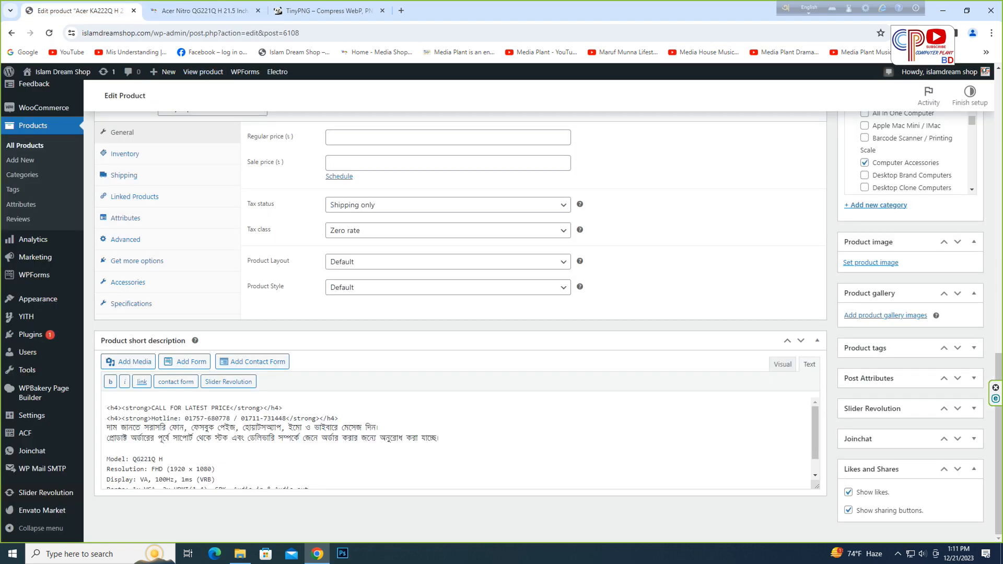
scroll(418, 303, up, 10)
scroll(460, 303, up, 5)
click(599, 155)
key(ctrl+a)
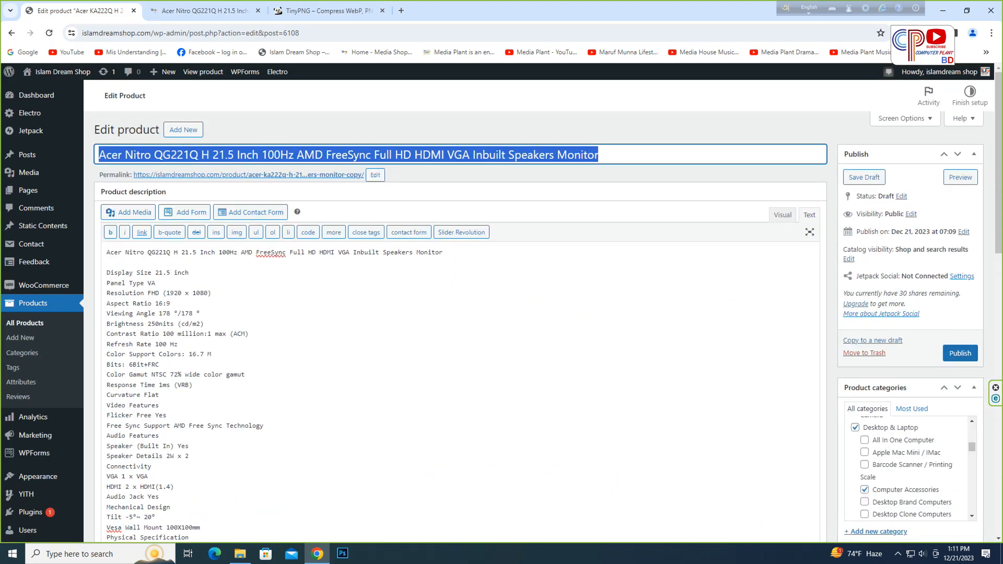
right_click(495, 152)
click(513, 200)
- Rename the three downloaded images 01, 02 and 03 with the copied product title in File Explorer
click(240, 554)
drag(283, 129, 444, 72)
right_click(277, 69)
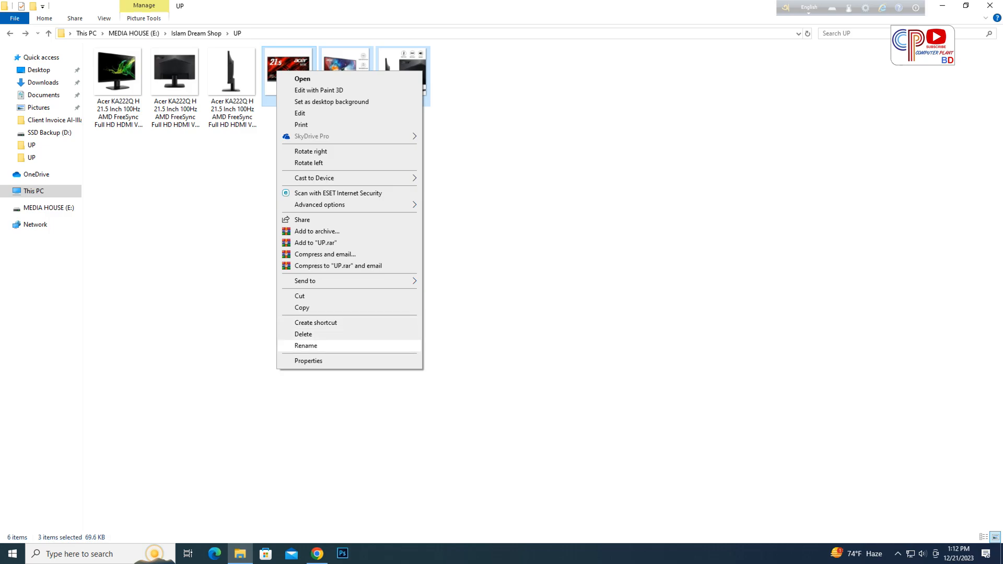
click(306, 345)
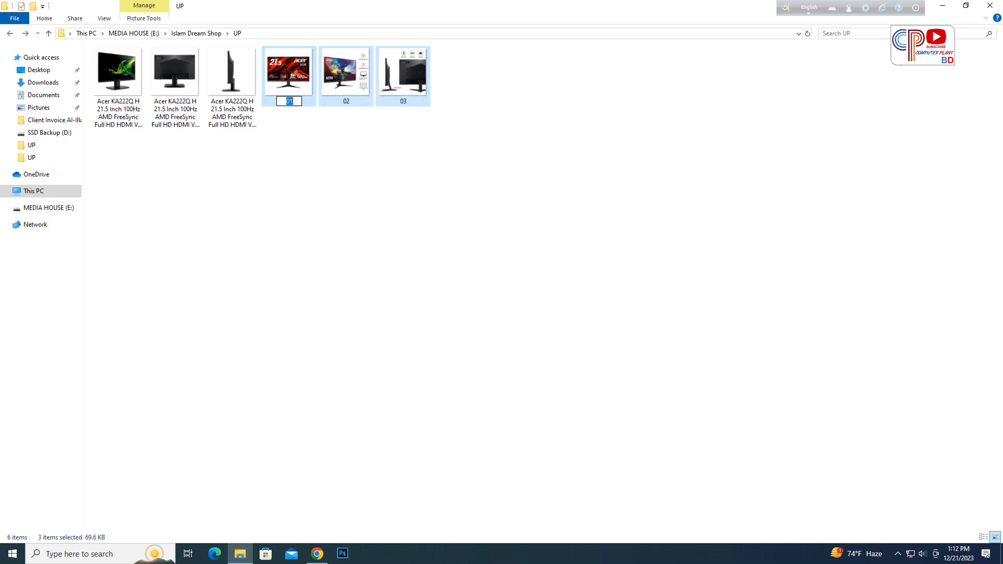
key(ctrl+v)
key(Return)
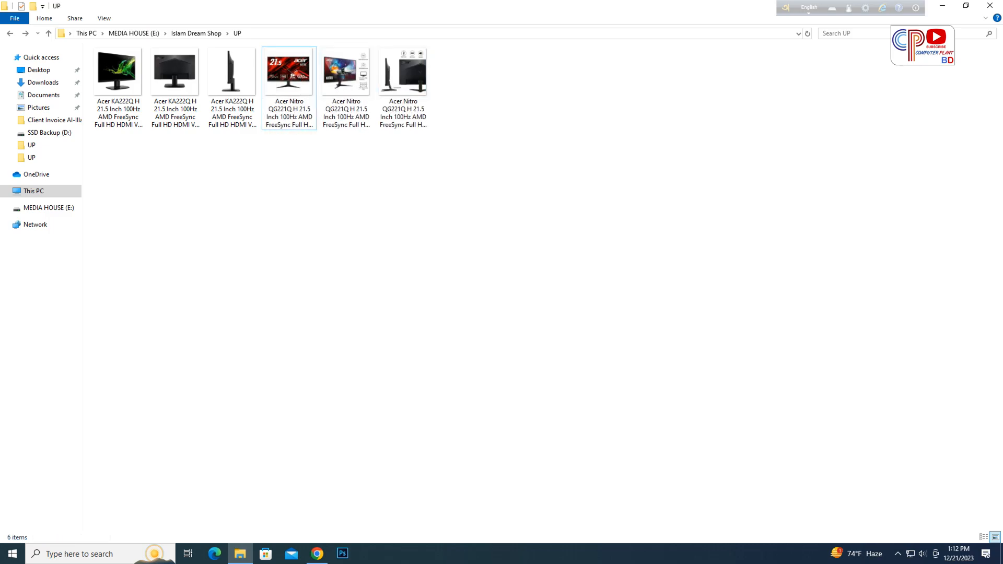
- Compress the three renamed Acer Nitro images on TinyPNG with automatic JPEG conversion enabled
click(317, 553)
click(330, 11)
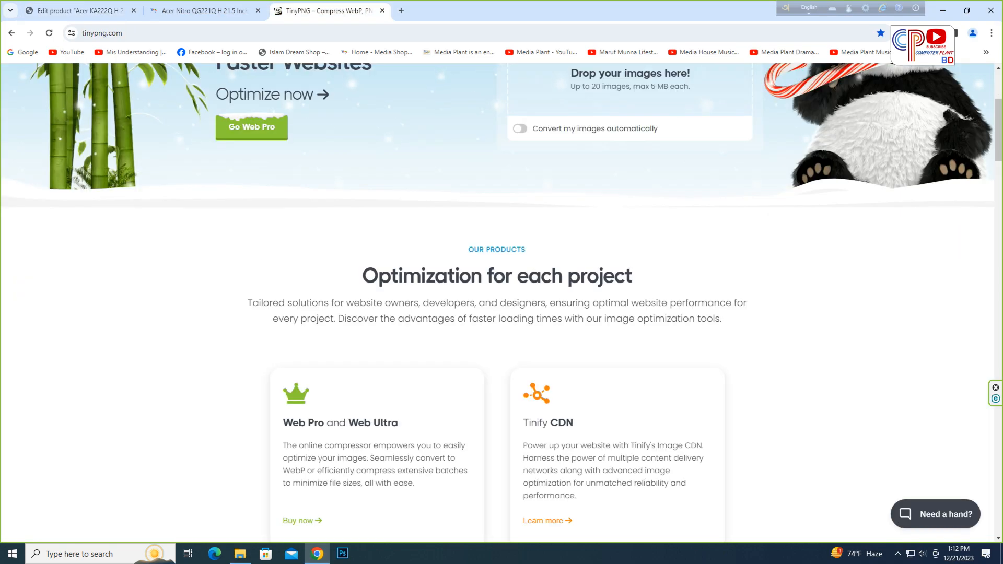
scroll(497, 303, up, 4)
click(520, 338)
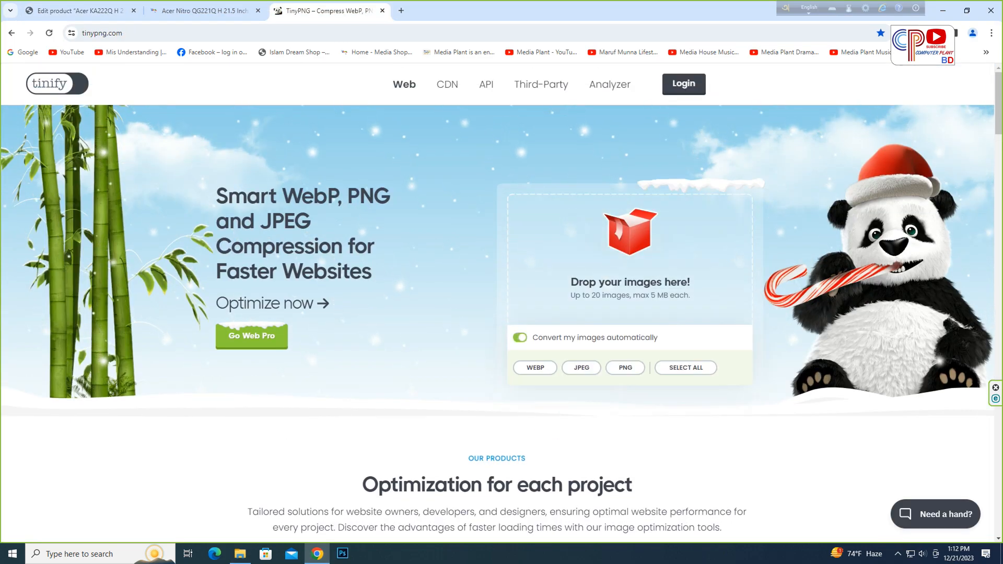
click(581, 368)
click(630, 235)
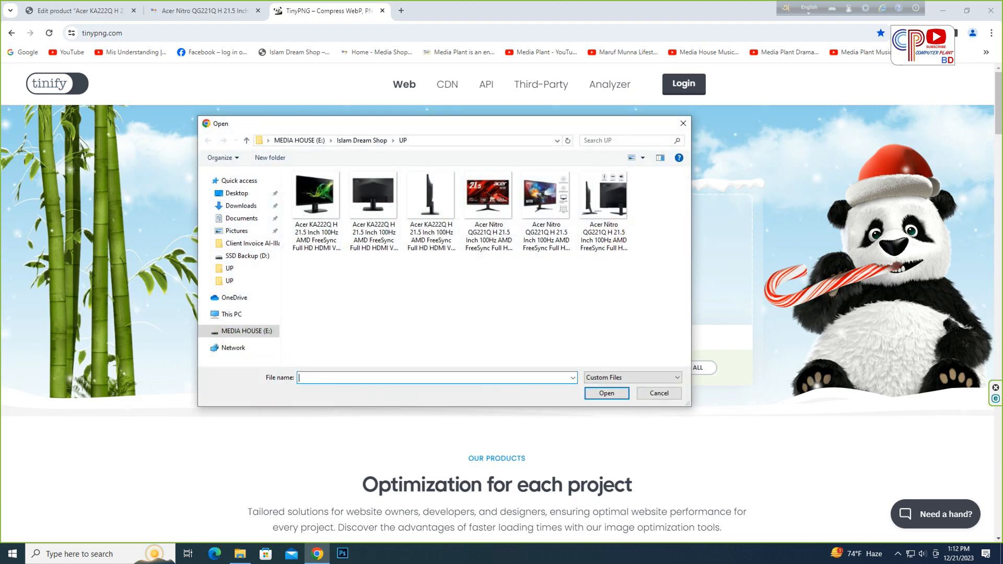
drag(616, 275, 490, 207)
click(607, 393)
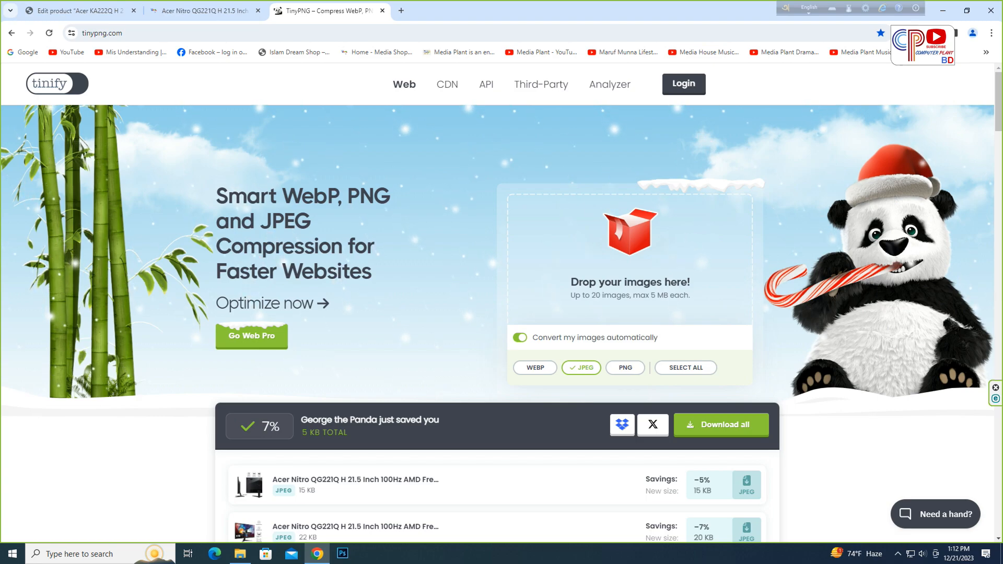
- Move the downloaded tinified archive from Downloads into the UP folder
scroll(498, 304, down, 3)
scroll(497, 303, up, 3)
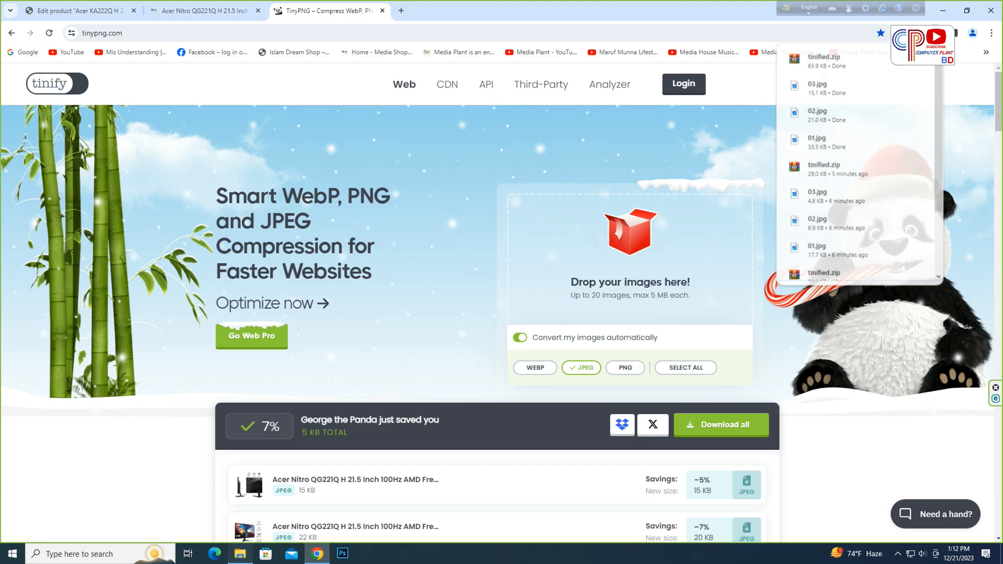
click(240, 554)
click(43, 82)
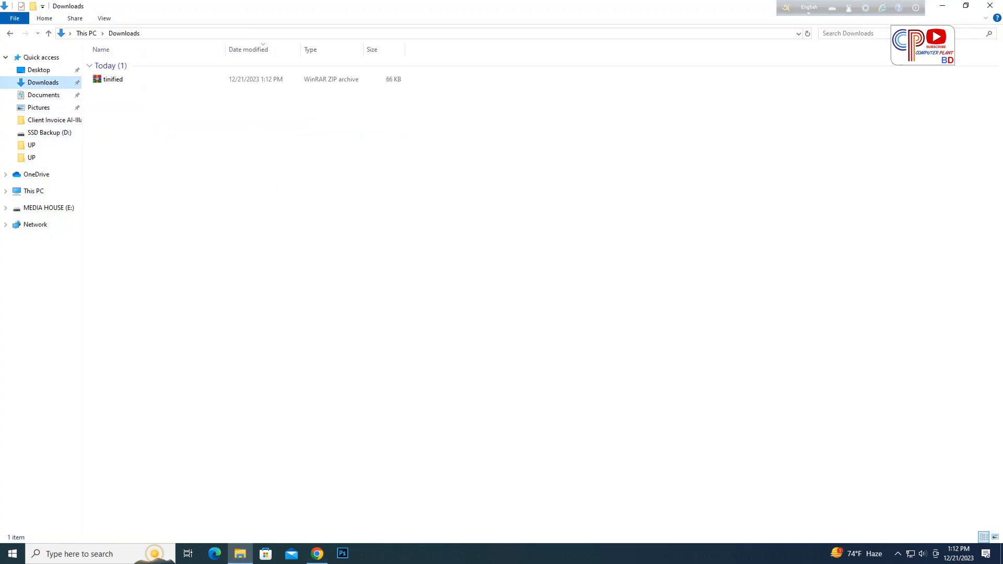
click(111, 79)
right_click(113, 82)
click(135, 269)
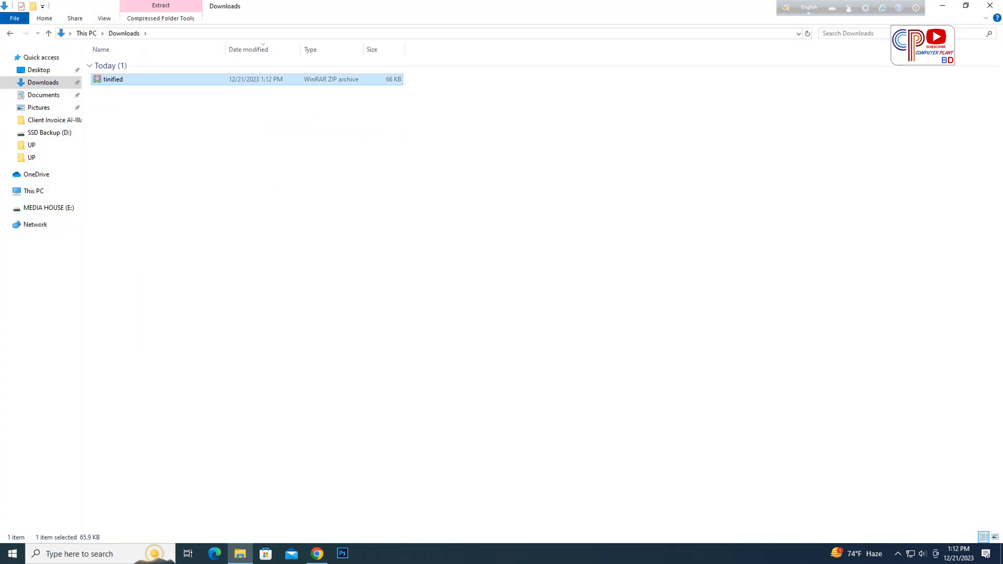
key(alt+Left)
right_click(299, 260)
click(325, 332)
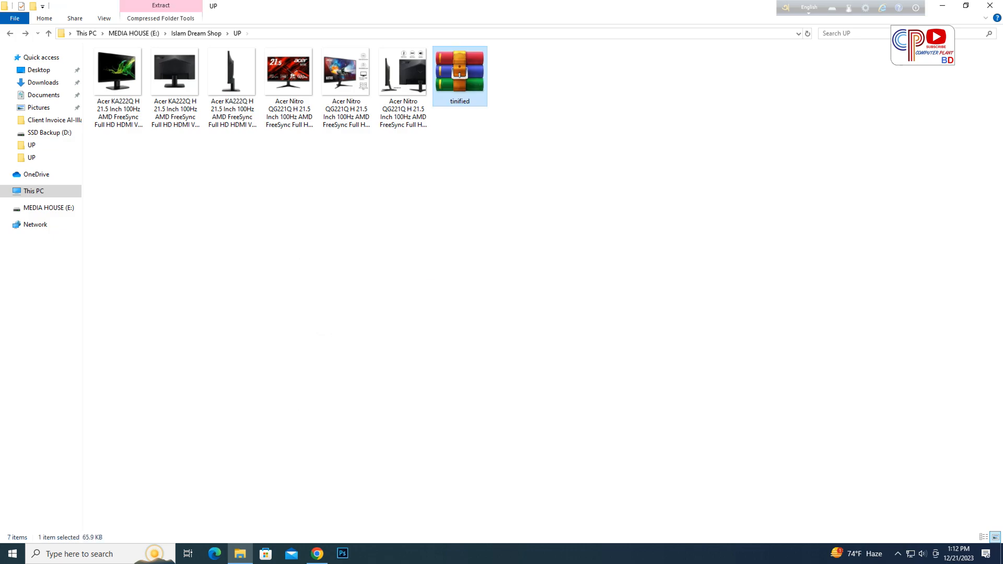
- Extract the tinified archive here, replacing all existing images, then permanently delete the archive
right_click(463, 79)
click(489, 145)
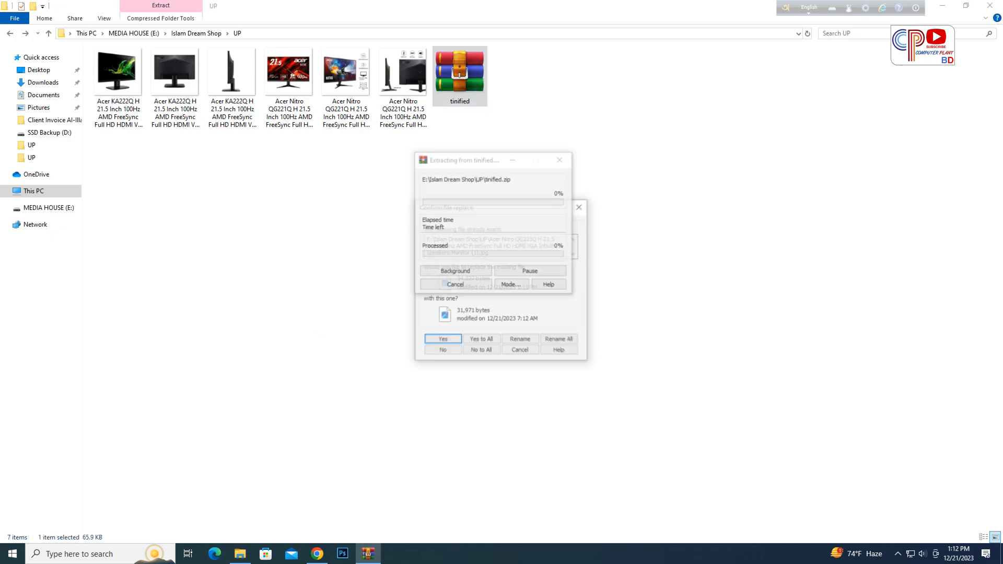
click(482, 340)
click(487, 220)
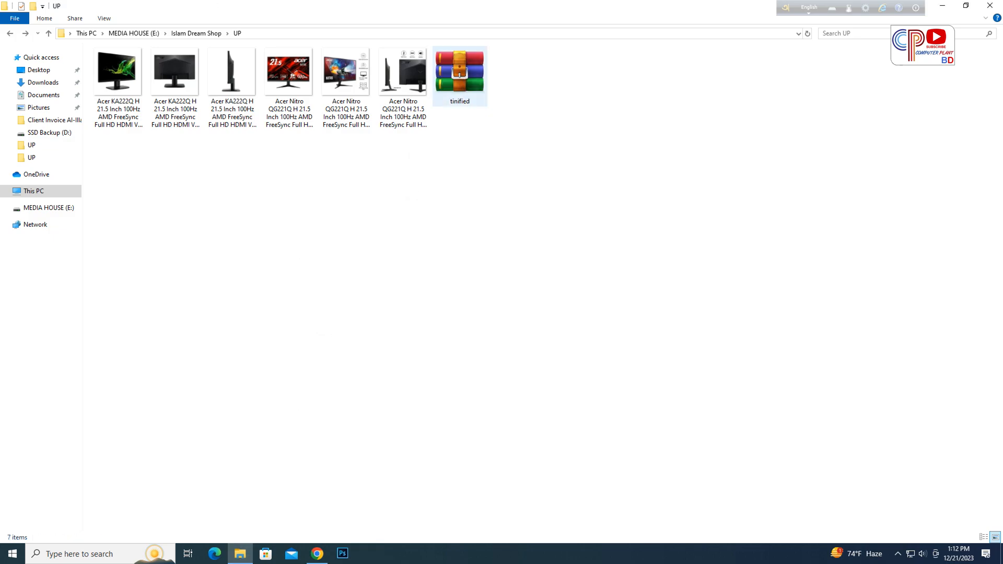
click(461, 78)
key(shift+Delete)
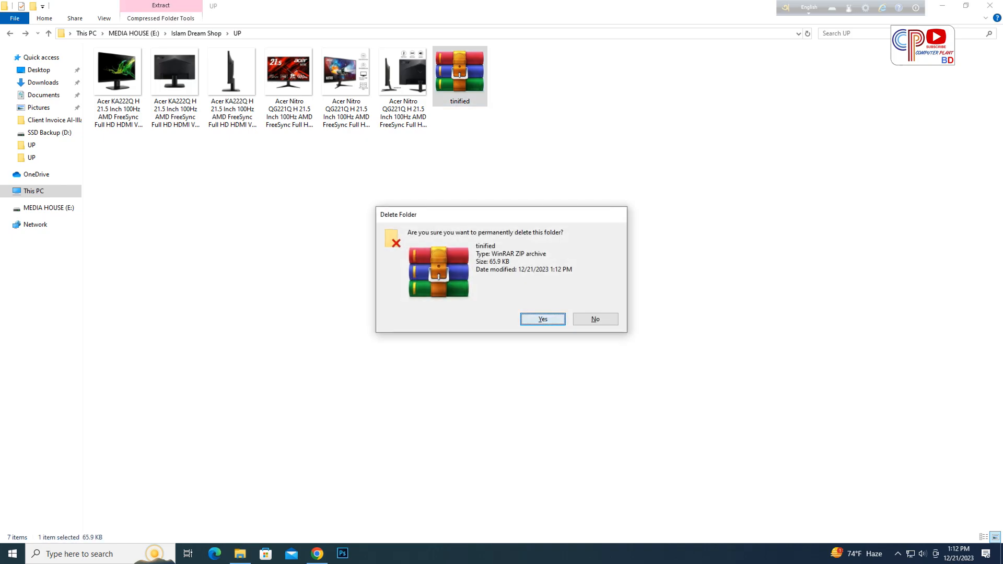
click(542, 319)
- Upload the first compressed Acer Nitro image and set it as the product image
click(317, 553)
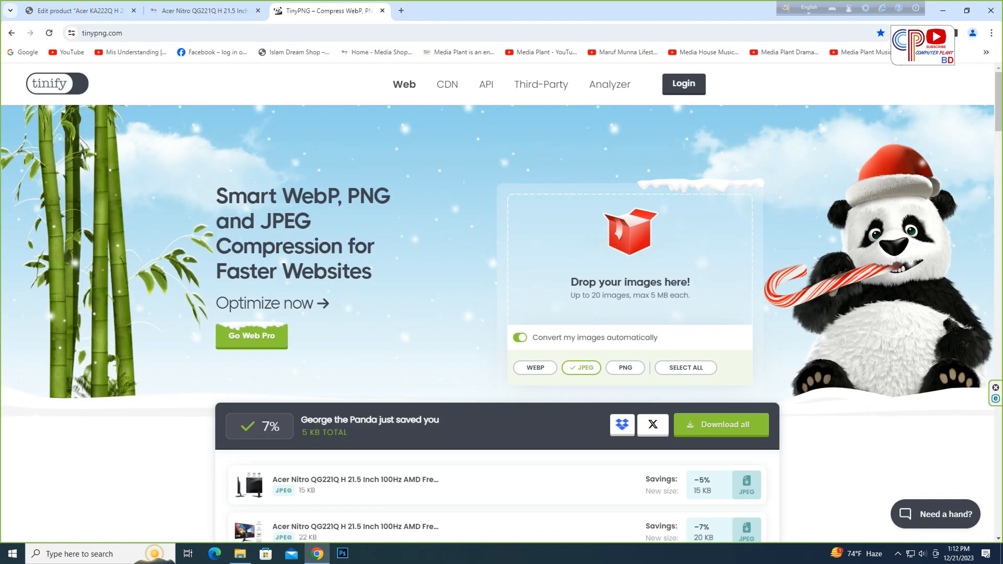
click(78, 11)
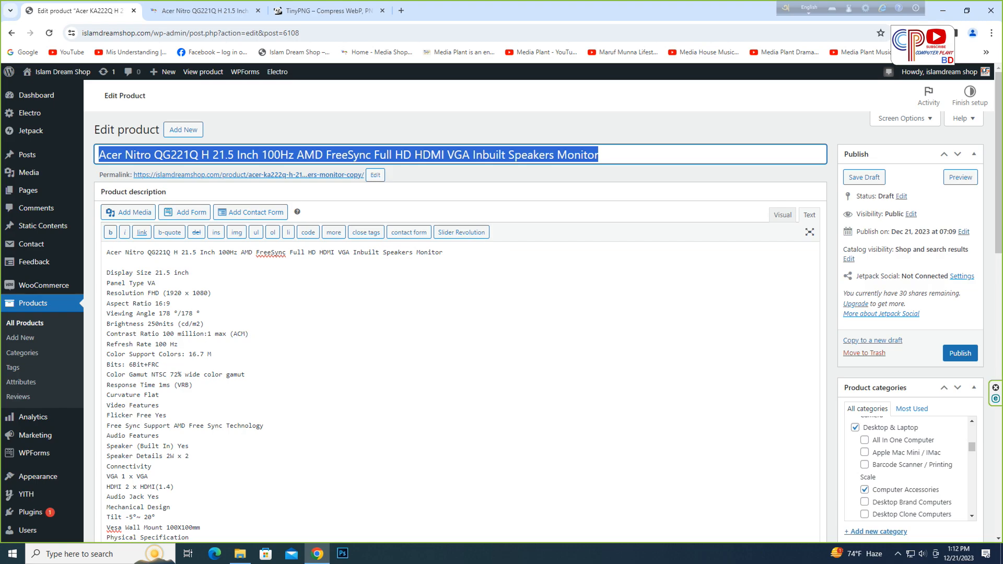
scroll(460, 314, down, 8)
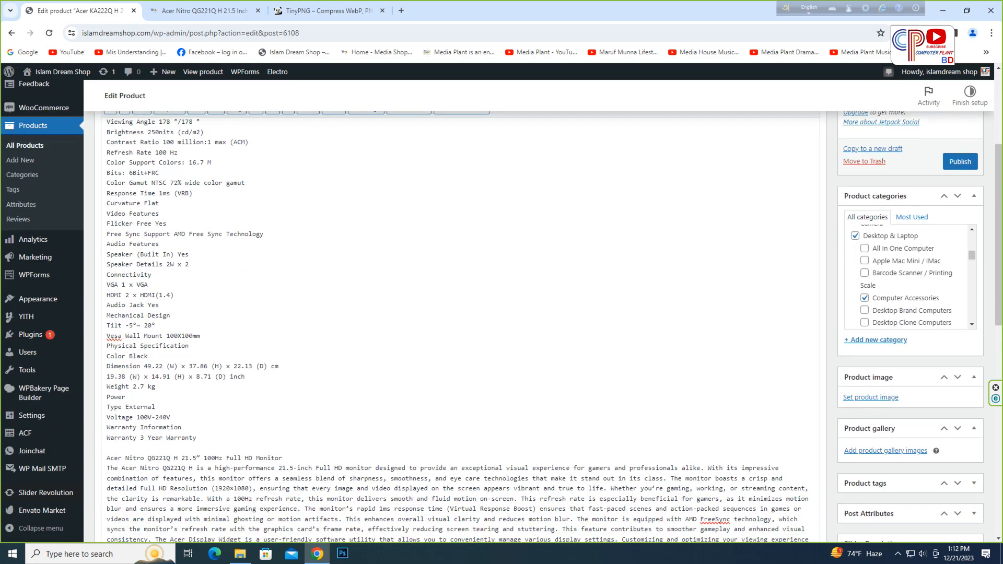
click(871, 263)
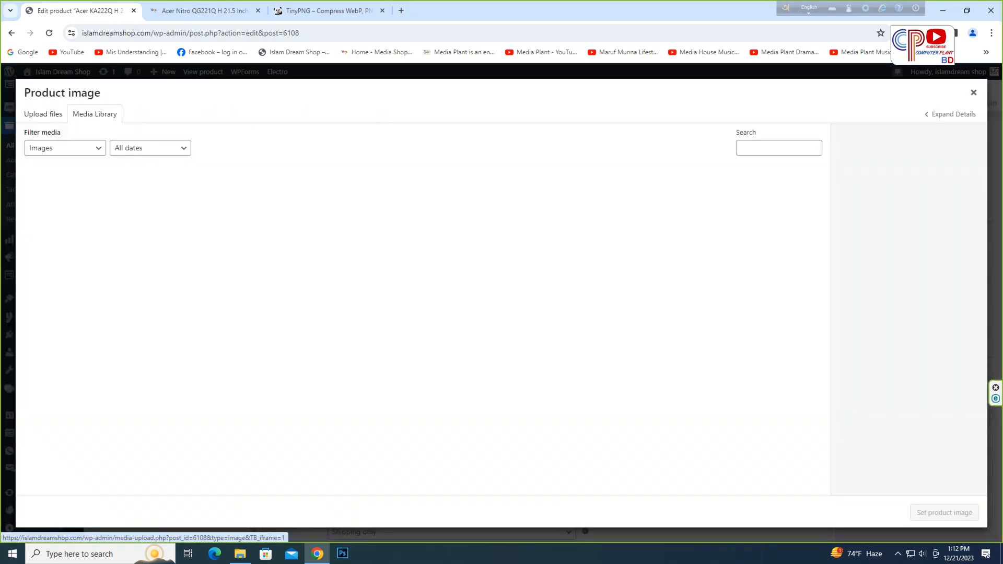
click(43, 113)
click(502, 291)
double_click(489, 209)
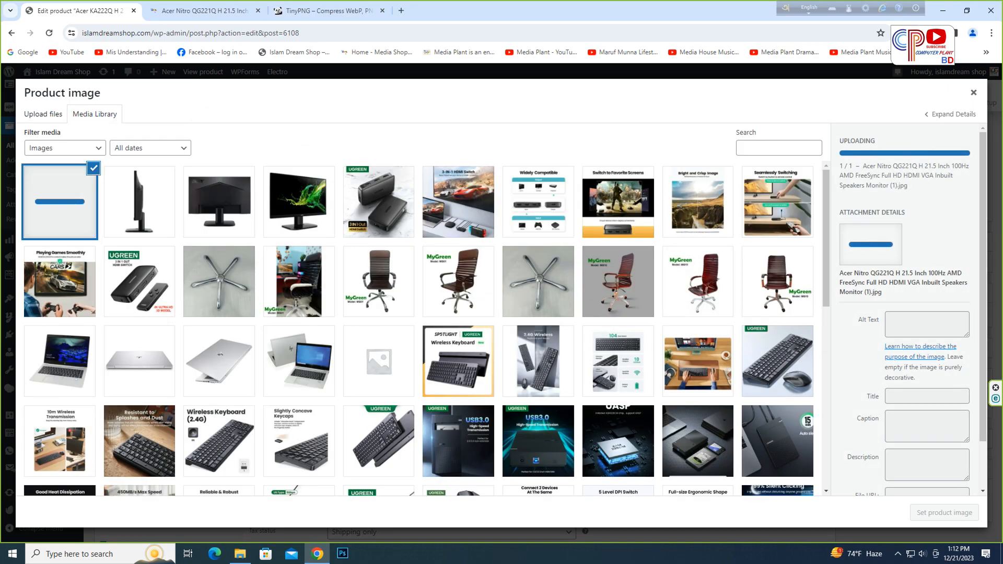
click(945, 513)
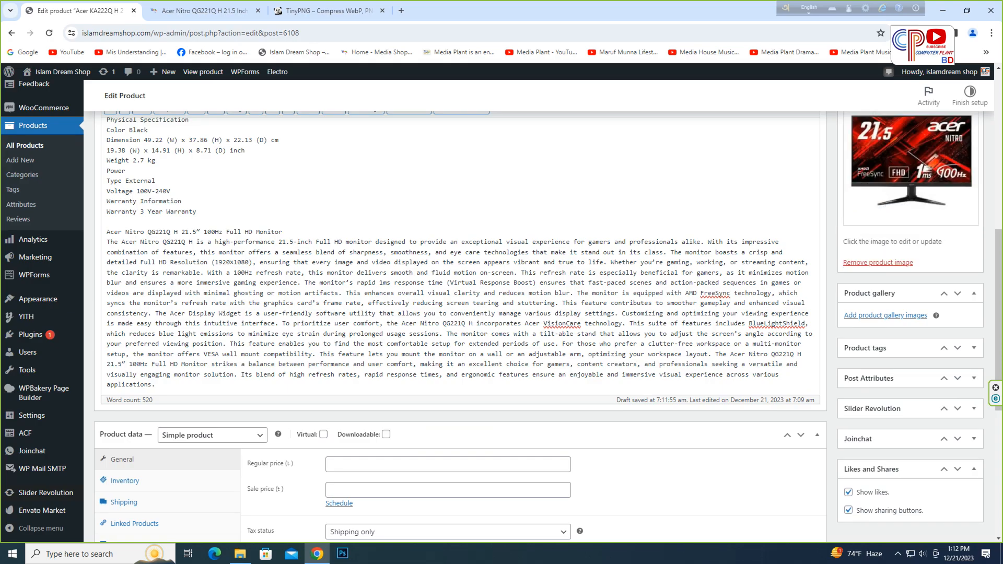
- Upload the second and third compressed Acer Nitro images and add them to the product gallery
click(885, 285)
click(42, 114)
click(501, 291)
drag(615, 266, 551, 222)
key(Return)
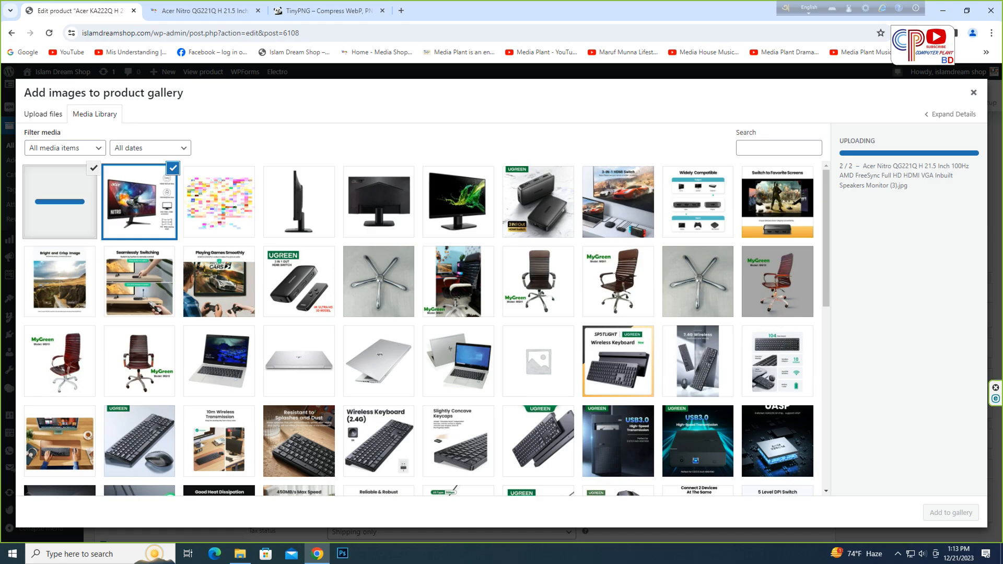
click(951, 513)
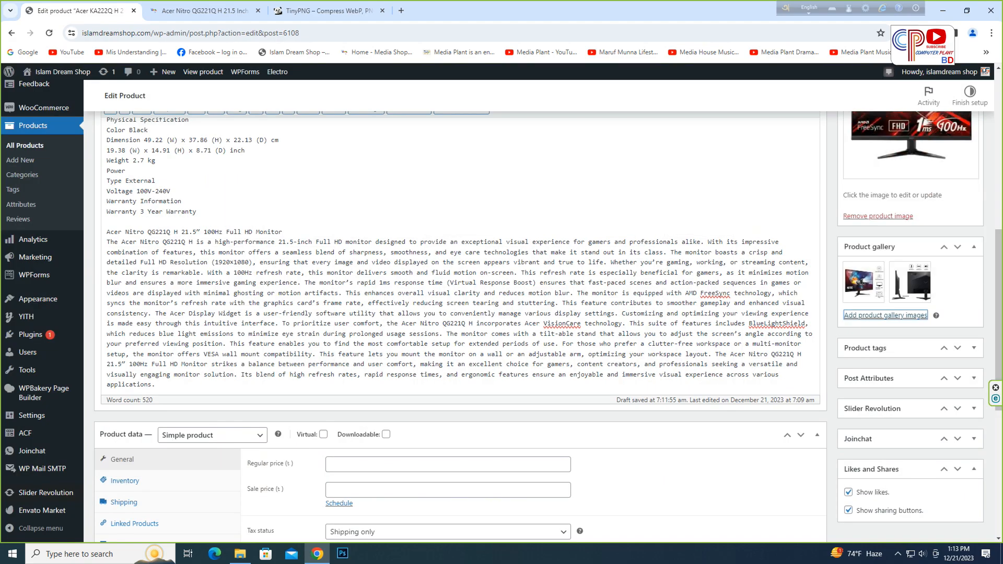
scroll(461, 326, down, 6)
scroll(460, 444, down, 3)
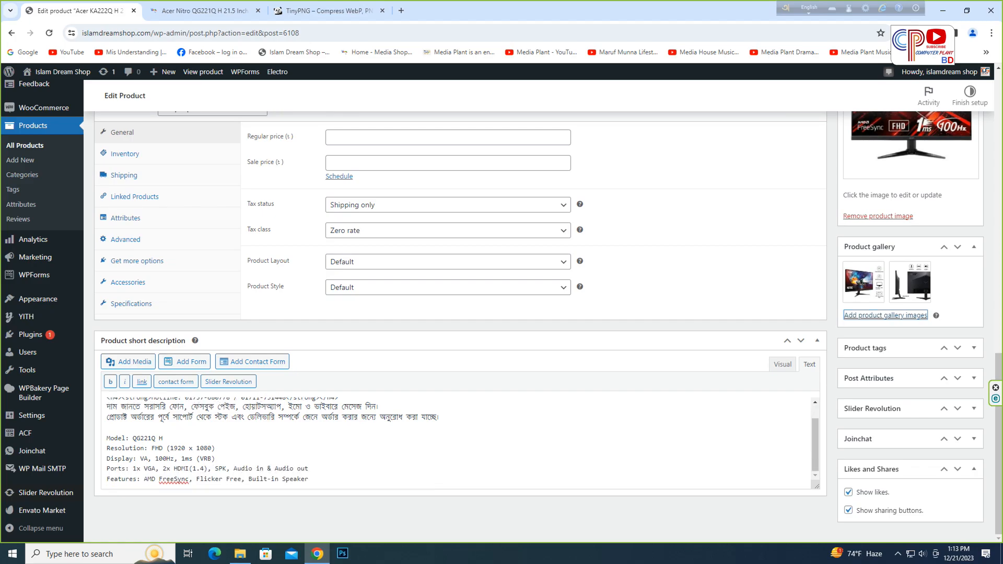
- Publish the new Acer Nitro QG221Q H product
scroll(460, 444, up, 15)
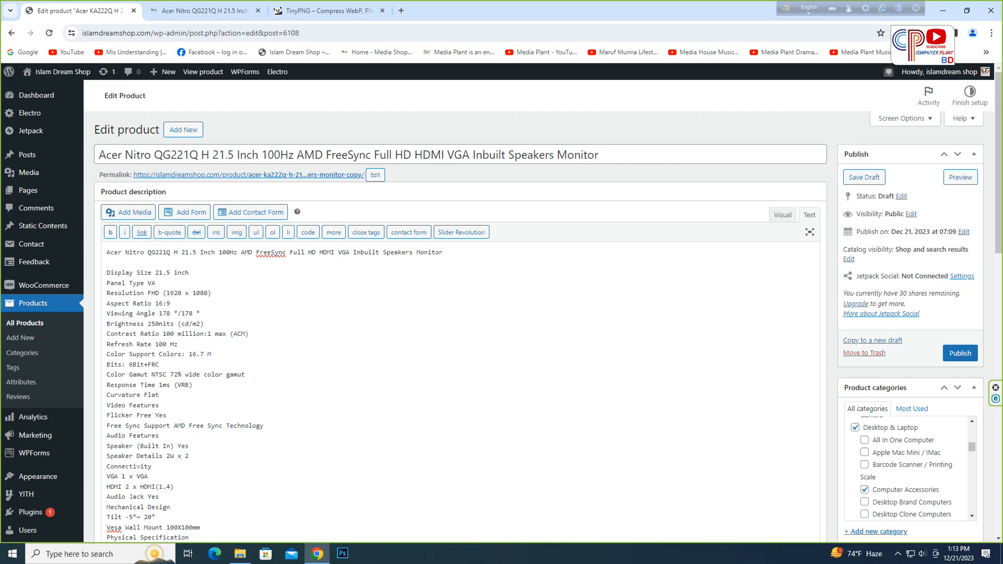
scroll(460, 340, down, 2)
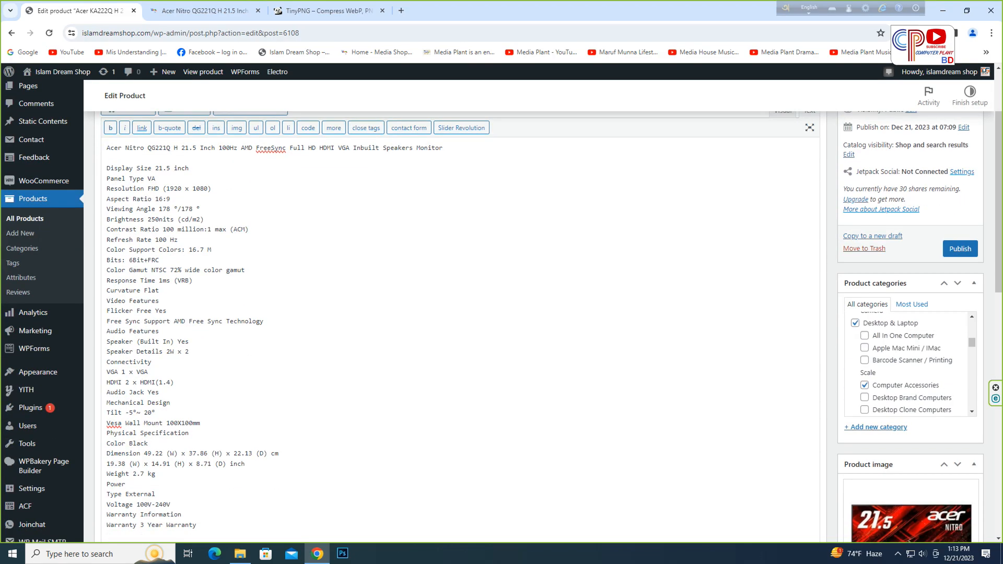
click(961, 249)
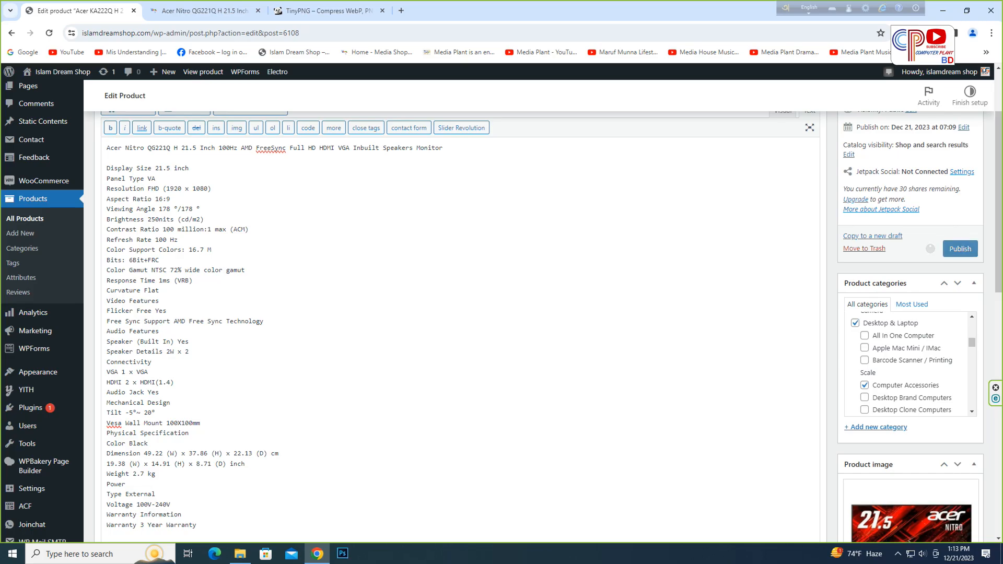
scroll(460, 324, down, 11)
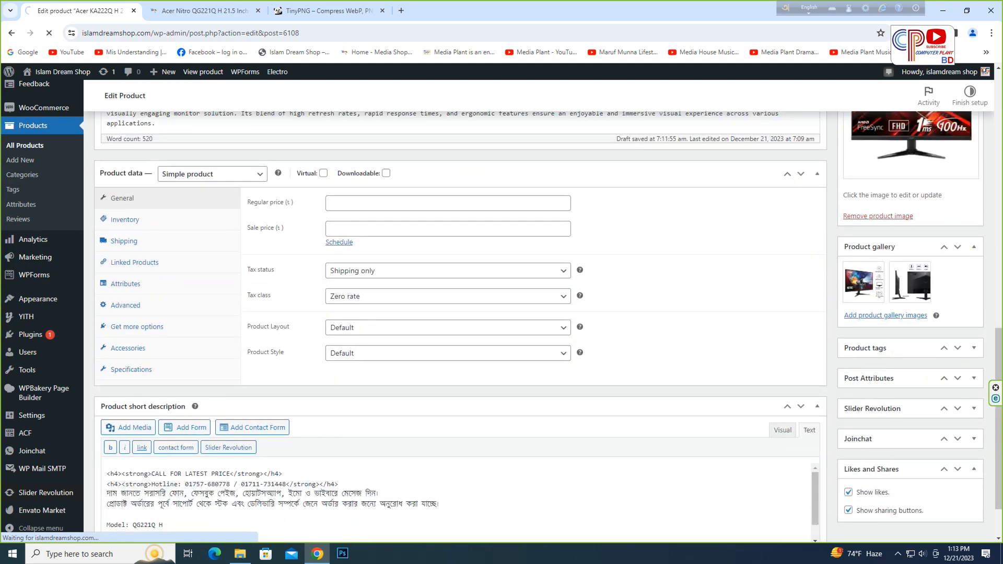
scroll(459, 324, up, 15)
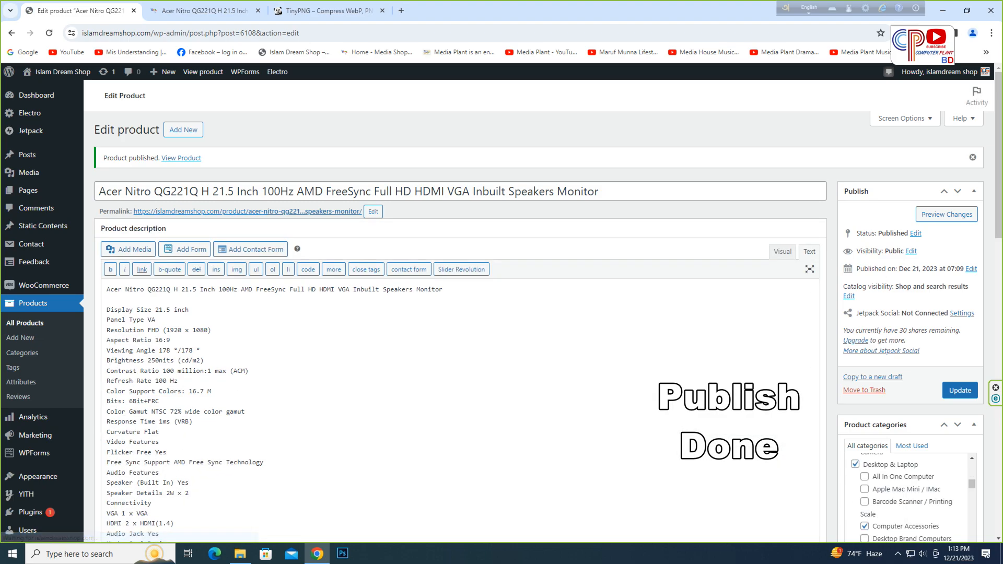
- Open the list of all products
click(25, 323)
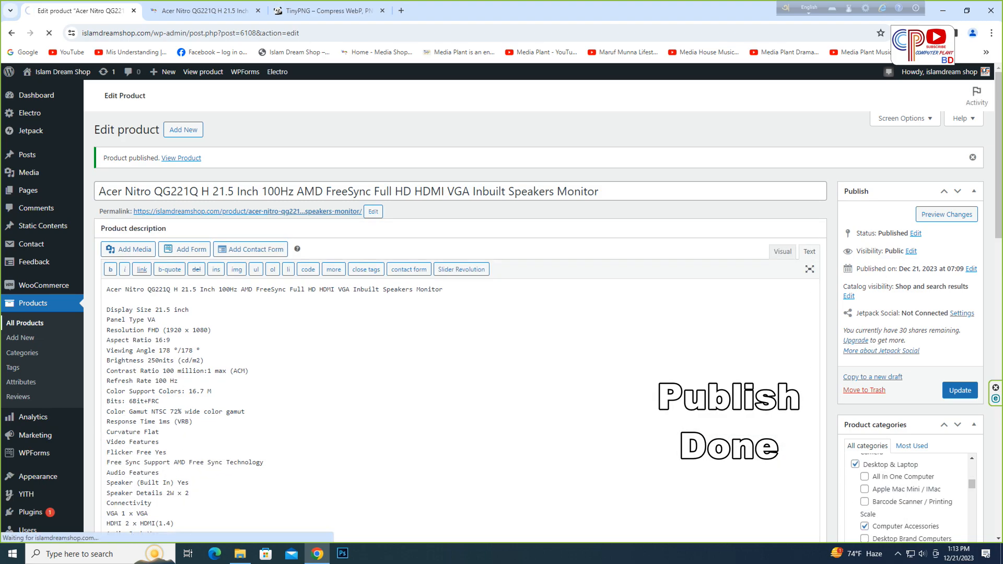